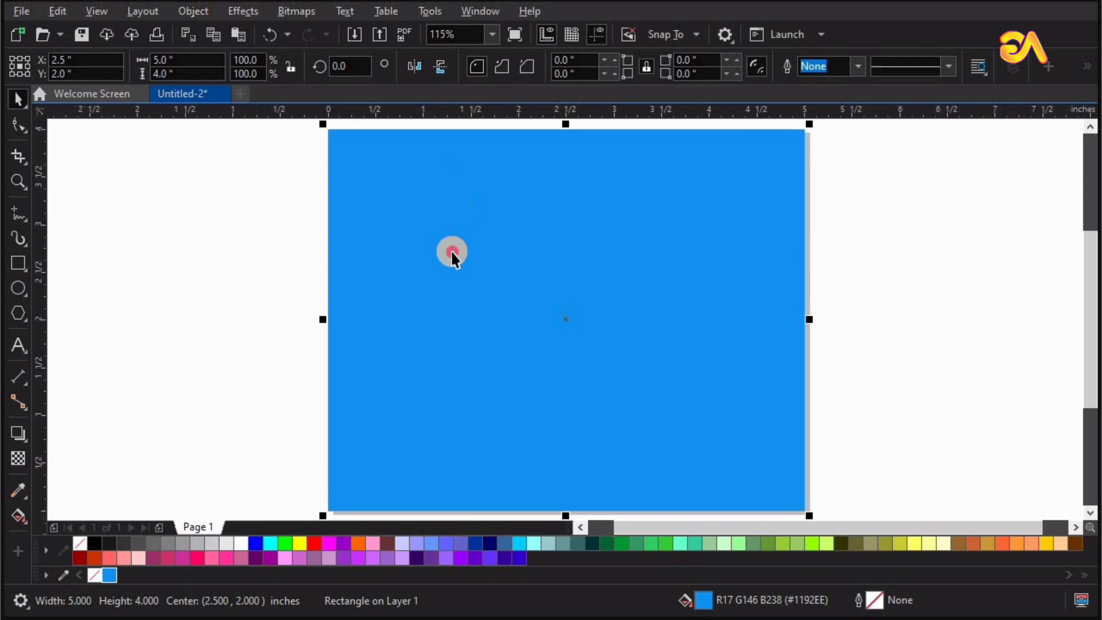
Step: Apply an elliptical fountain fill to the blue background rectangle
click(28, 522)
click(94, 512)
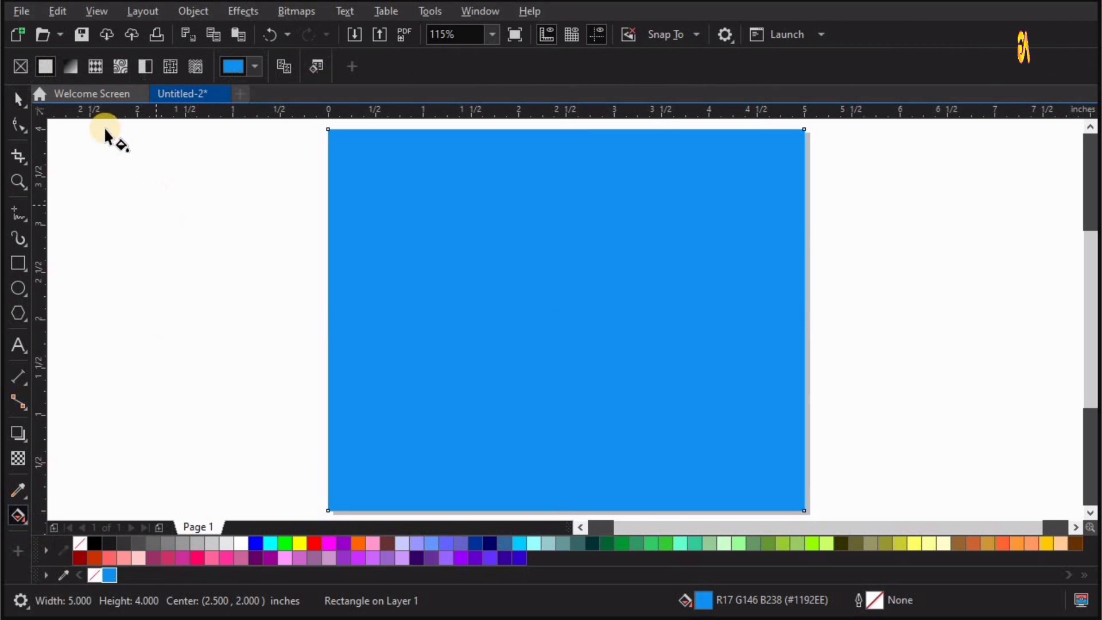
click(71, 70)
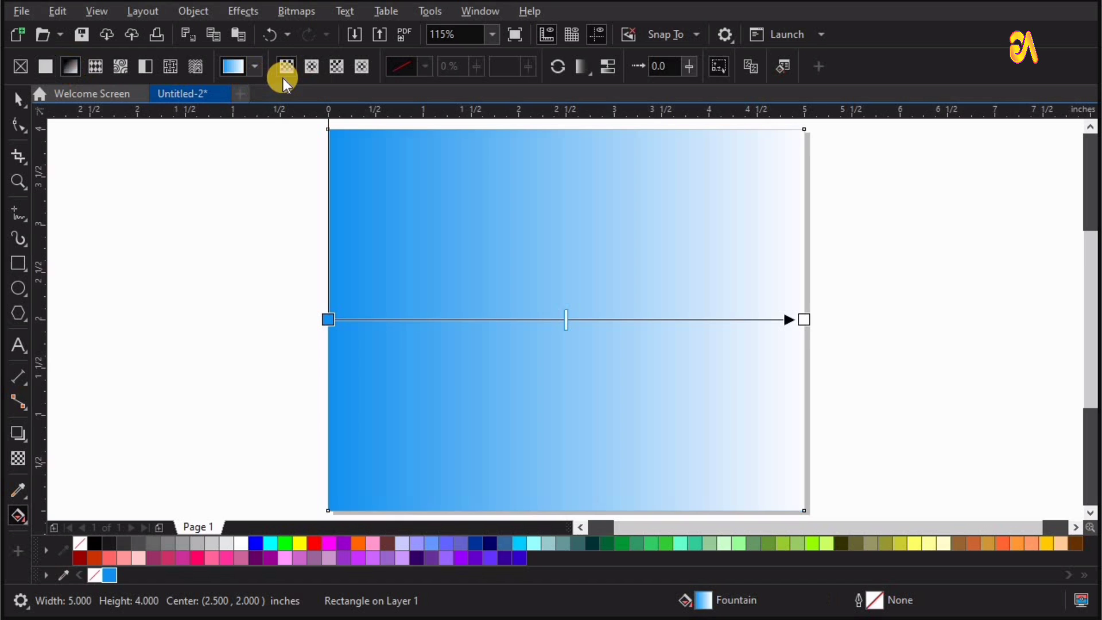
click(315, 68)
Step: Set the centre colour of the rectangle's elliptical fountain fill to cyan
click(567, 320)
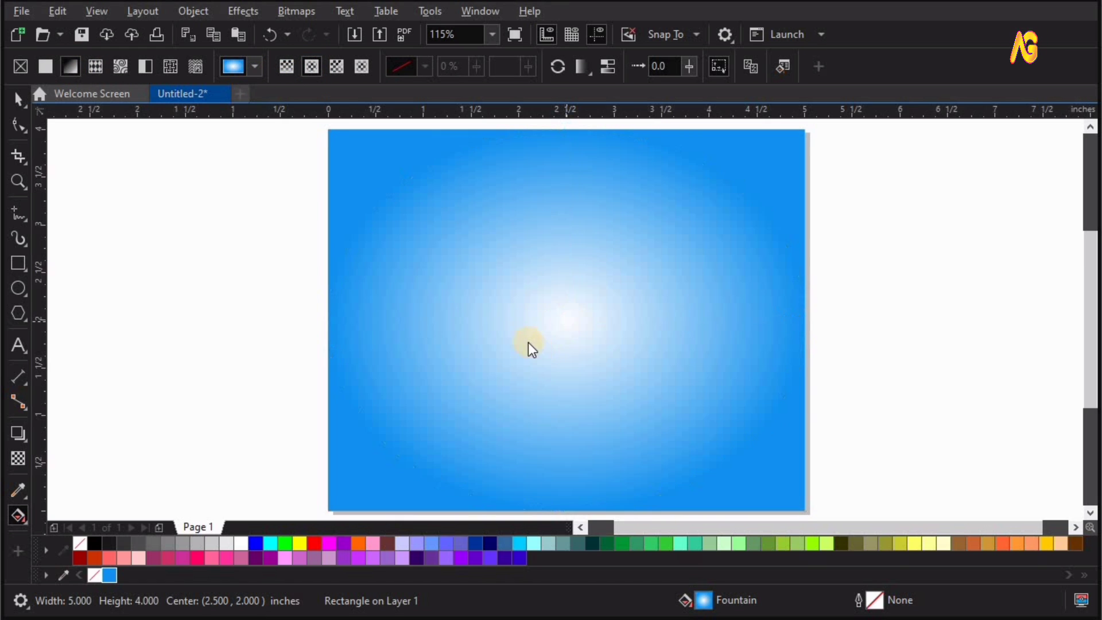
click(512, 338)
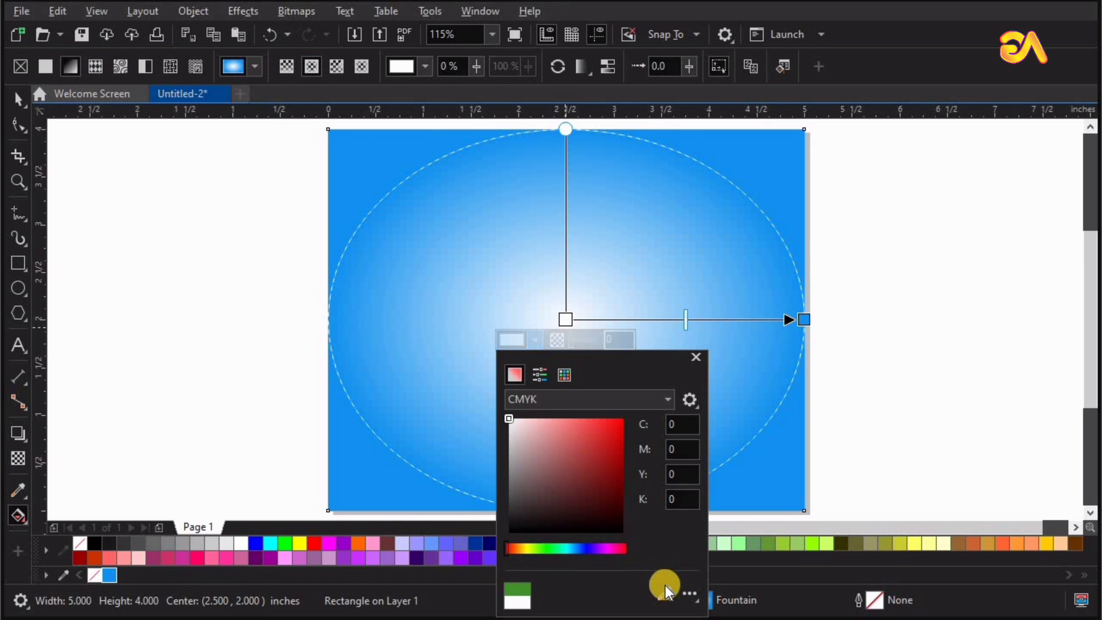
click(664, 592)
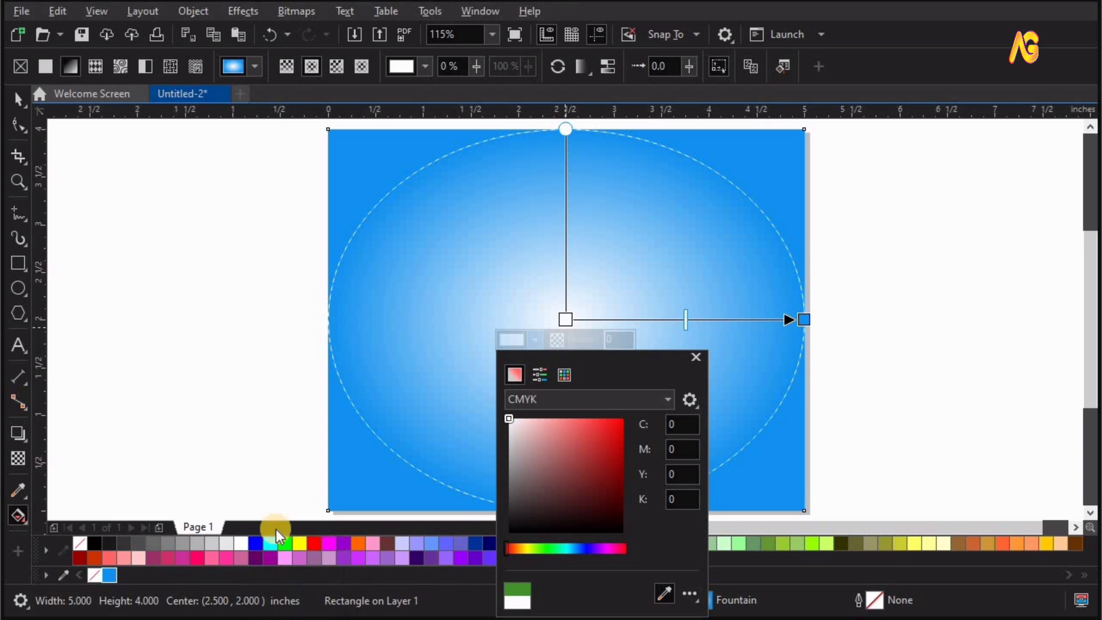
click(273, 543)
click(226, 209)
key(space)
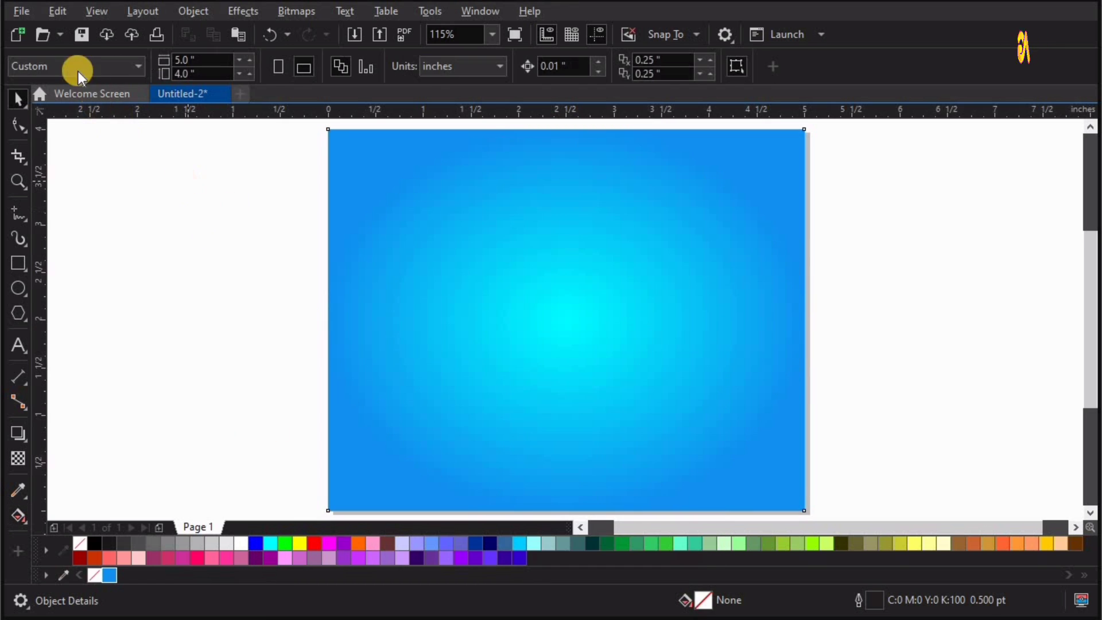
Step: Import anyrgb.com (29), (62), (54) and (55) from the Downloads folder
click(20, 11)
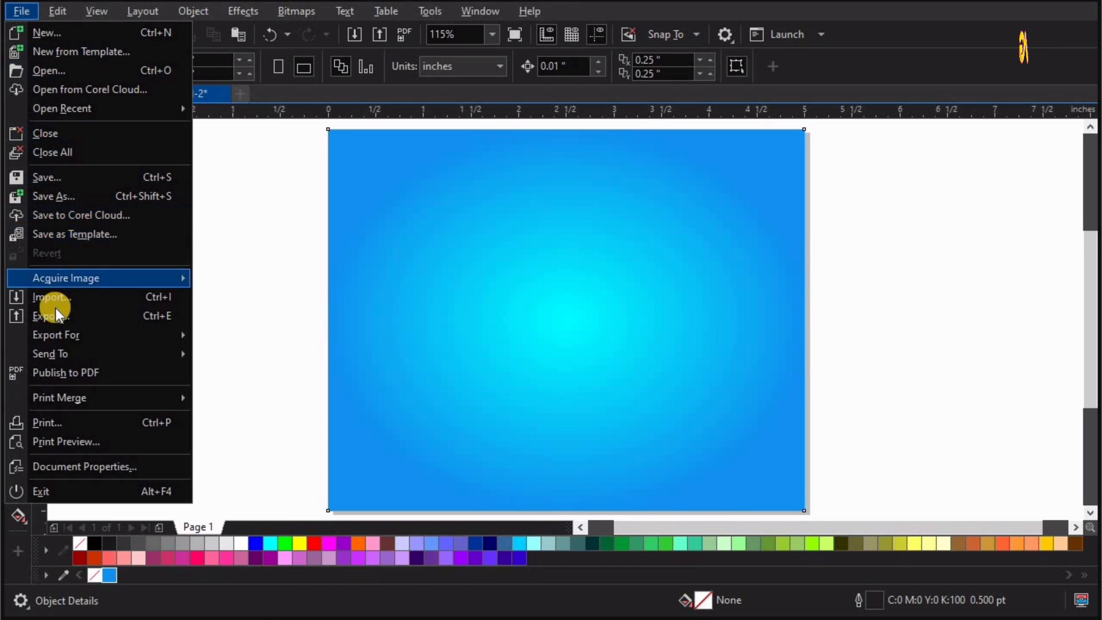
click(56, 297)
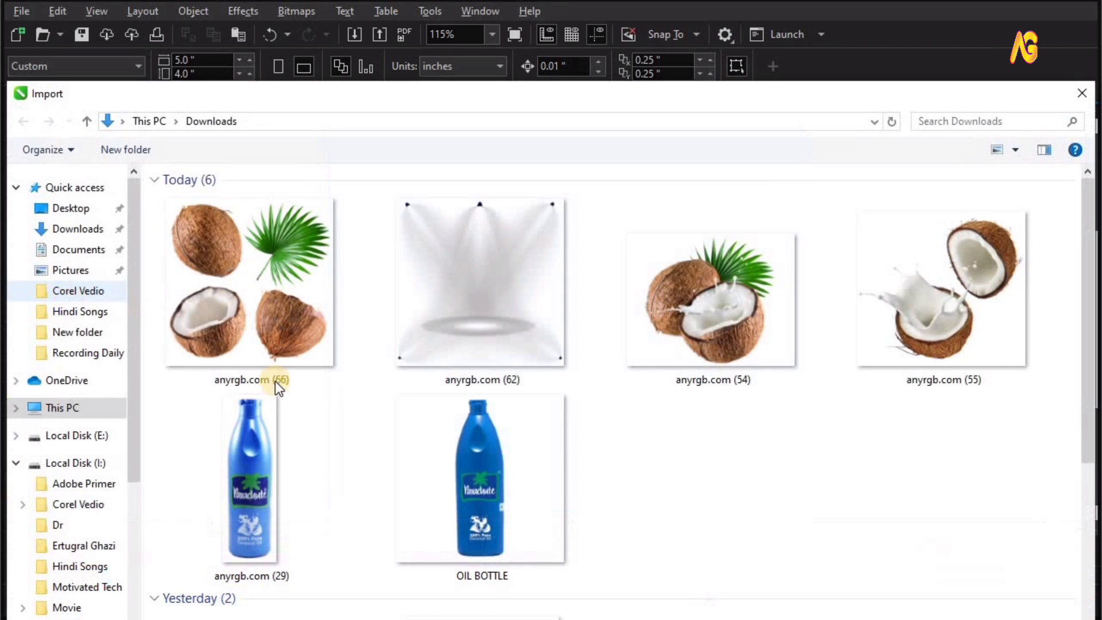
click(508, 501)
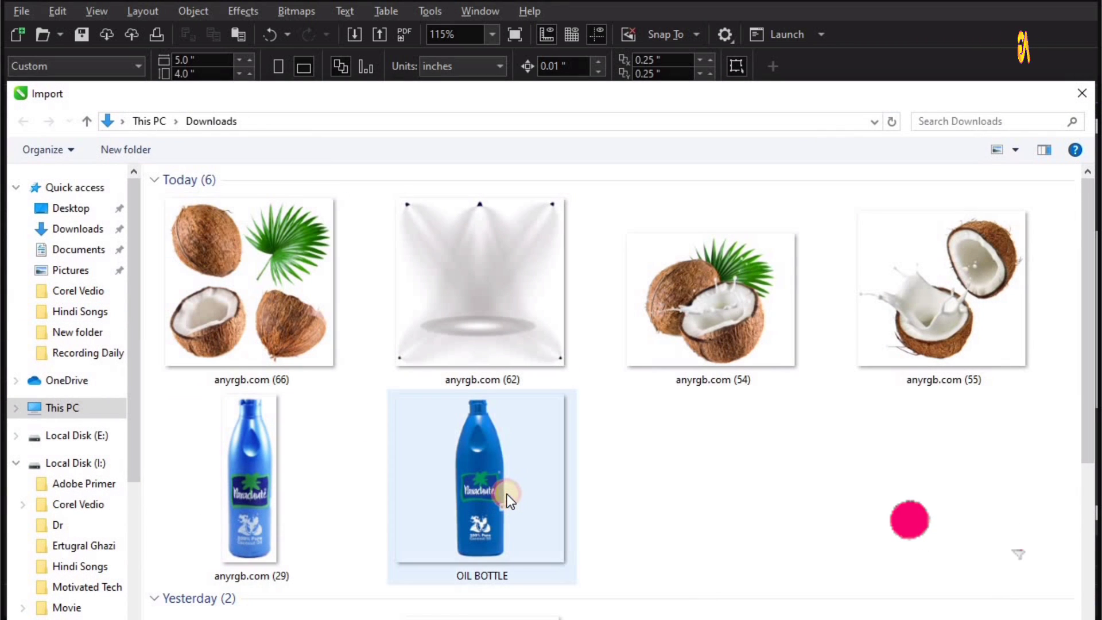
click(263, 490)
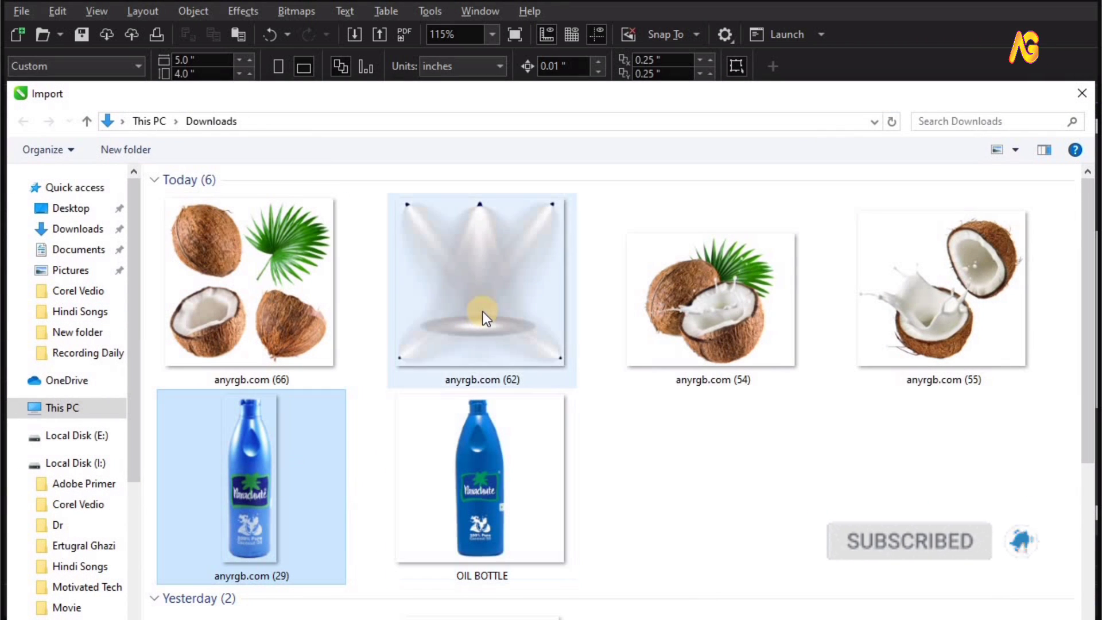
ctrl+click(481, 311)
ctrl+click(778, 305)
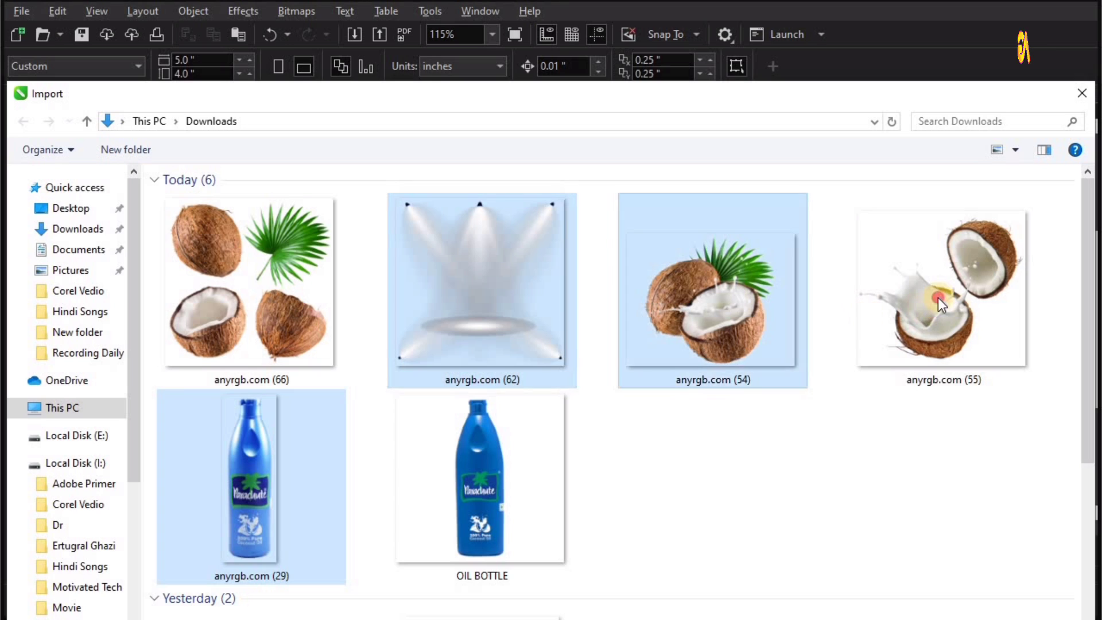
ctrl+click(938, 298)
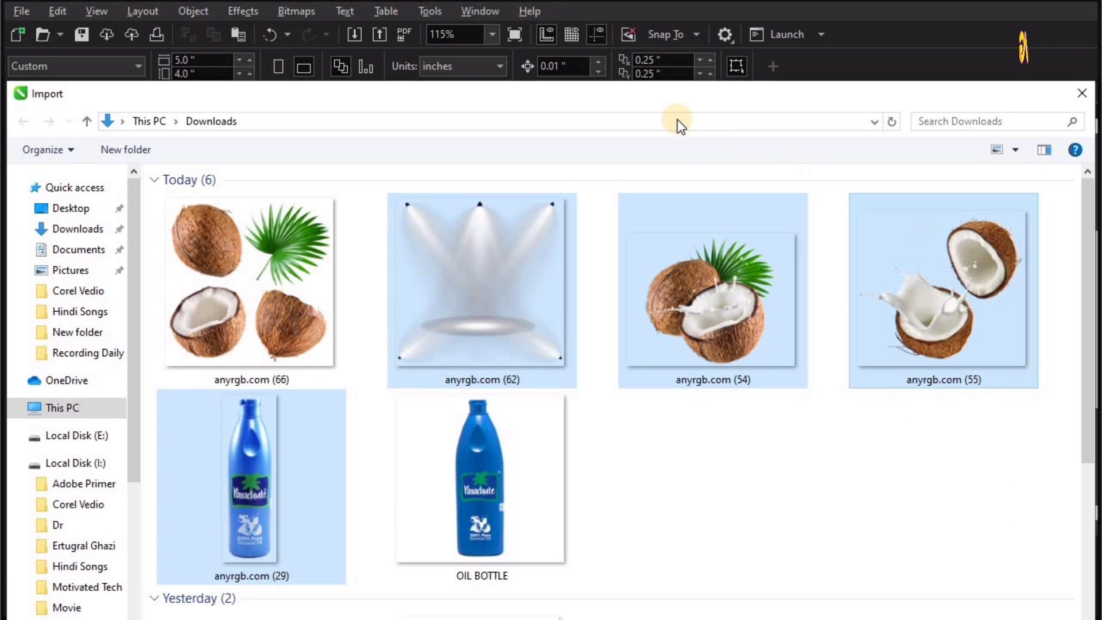
drag(626, 37, 626, 13)
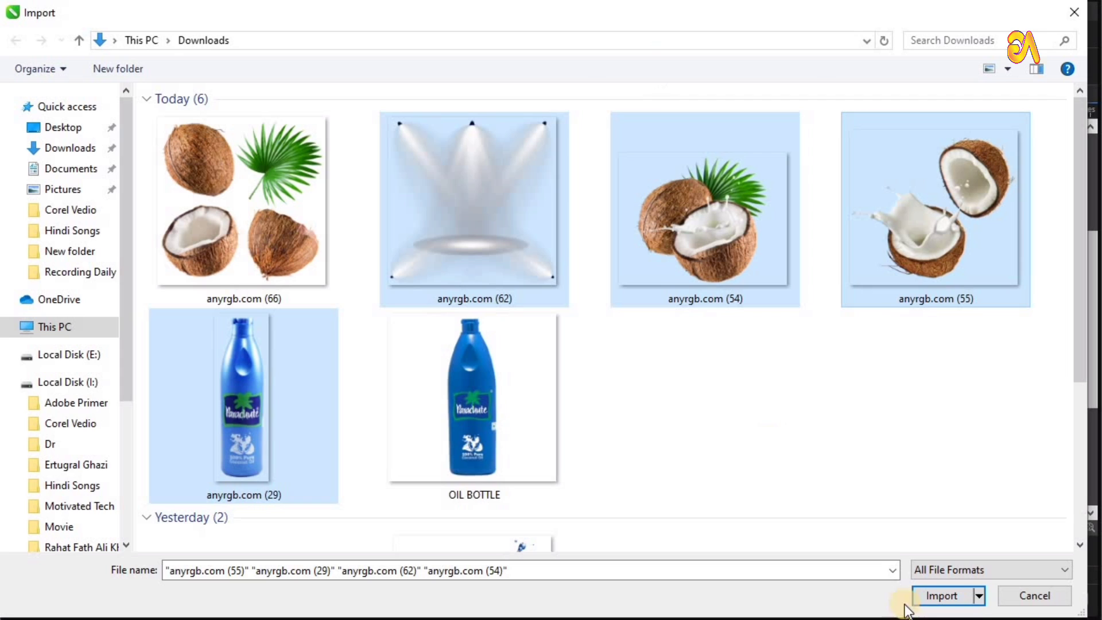
click(942, 596)
Step: Place the four imported images on the empty area beside the page, each about 0.5 to 1.3 inches wide
drag(64, 121, 180, 266)
drag(133, 170, 259, 348)
drag(175, 251, 277, 372)
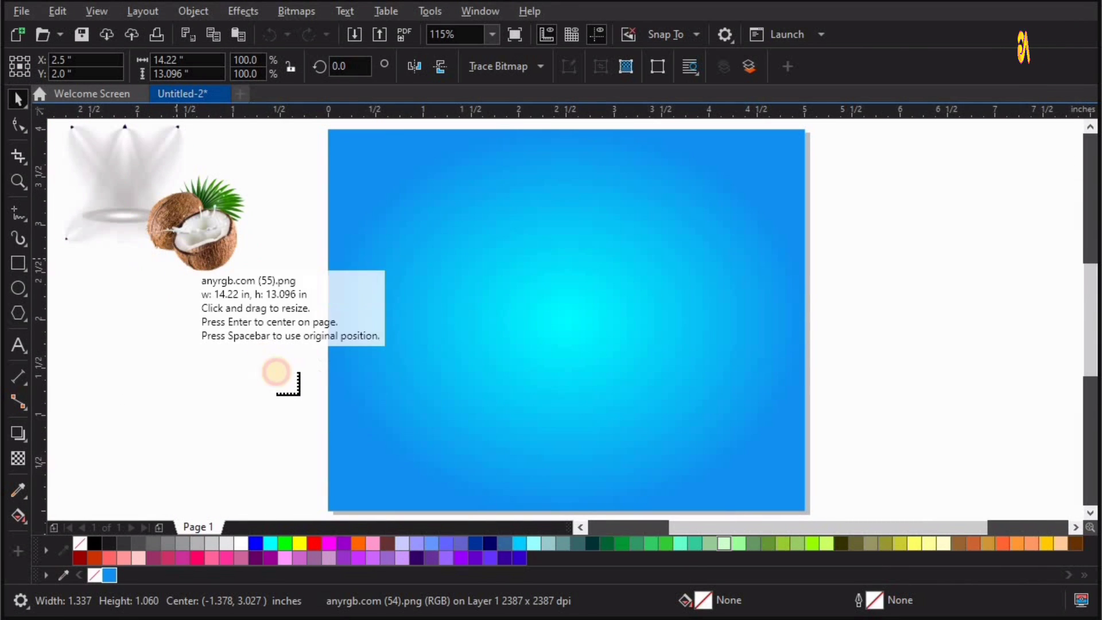
drag(94, 314, 251, 451)
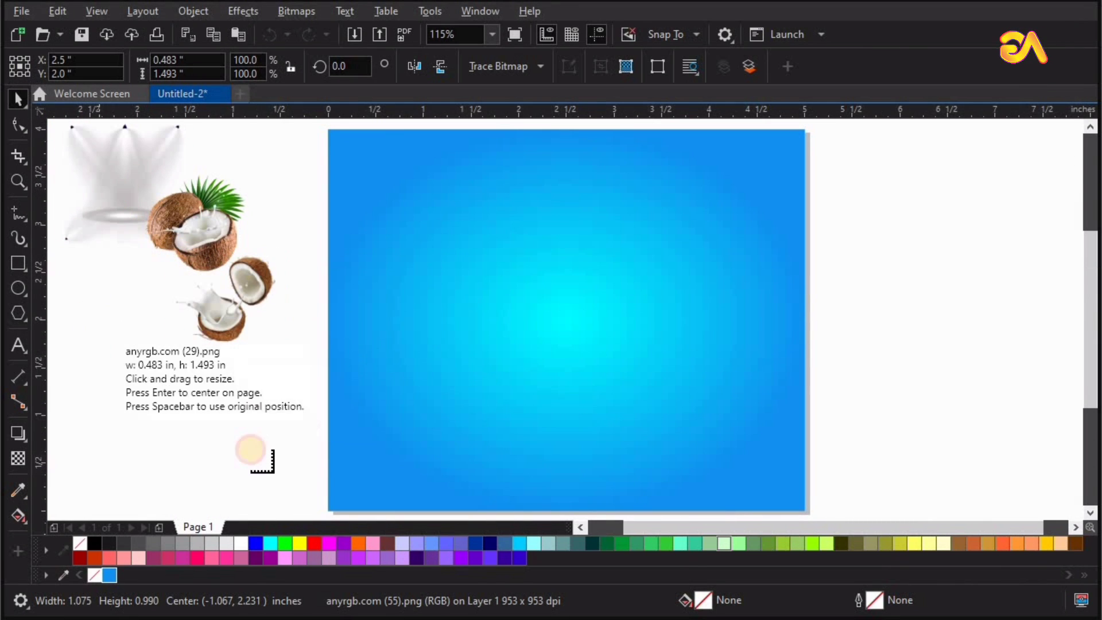
click(220, 424)
click(113, 388)
Step: Move the spotlight image onto the blue background and set its size to 5 inches wide by 4 inches high
drag(102, 156, 394, 244)
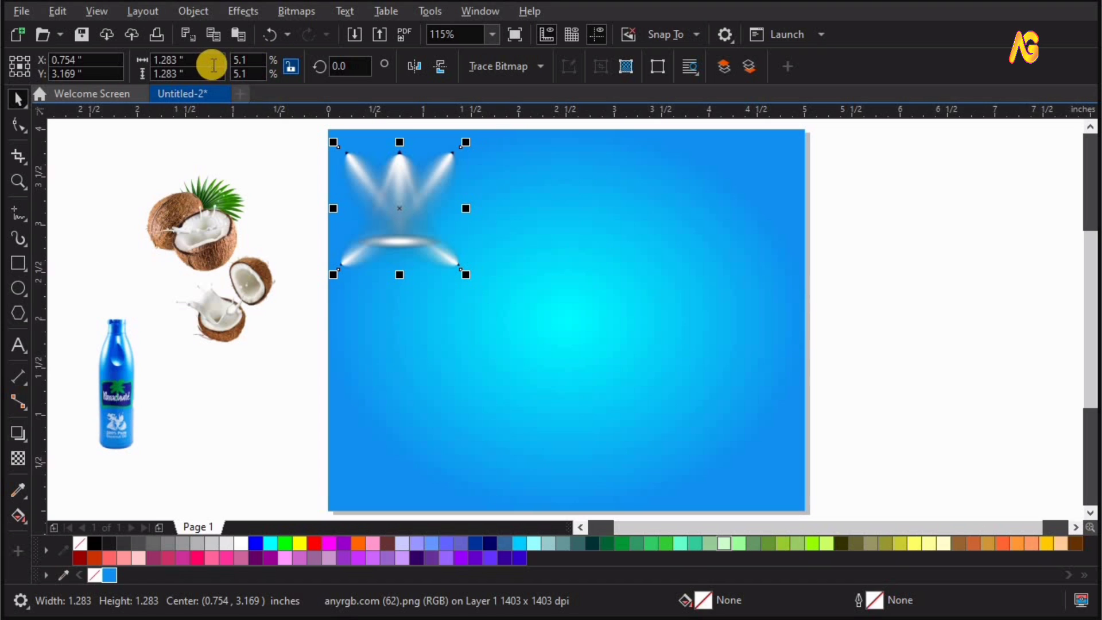
click(147, 64)
text(5)
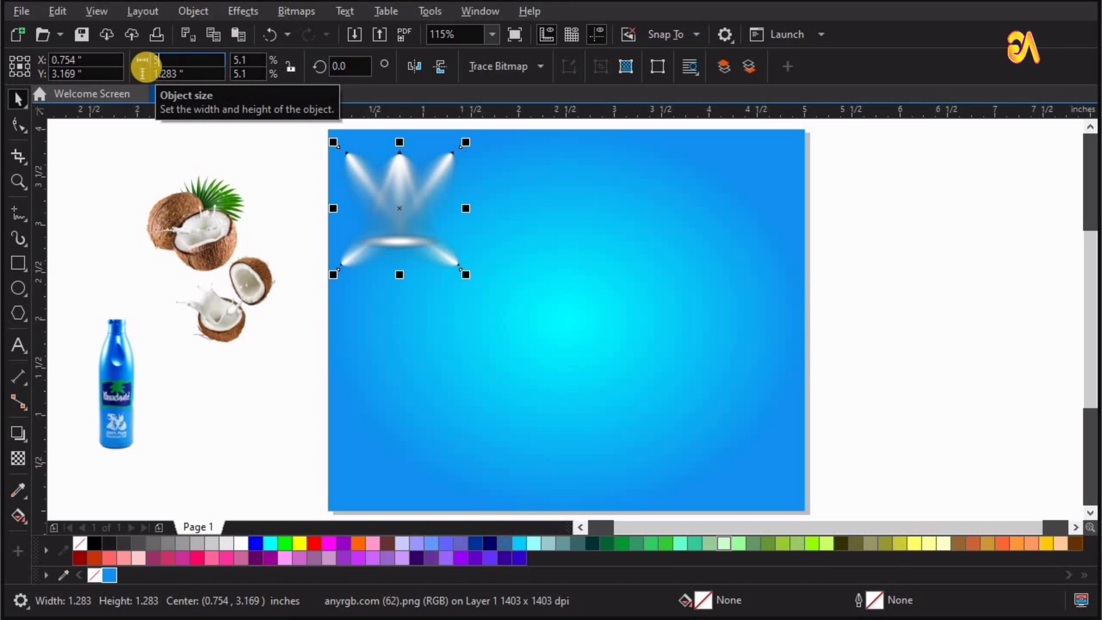
key(Tab)
text(4)
key(Return)
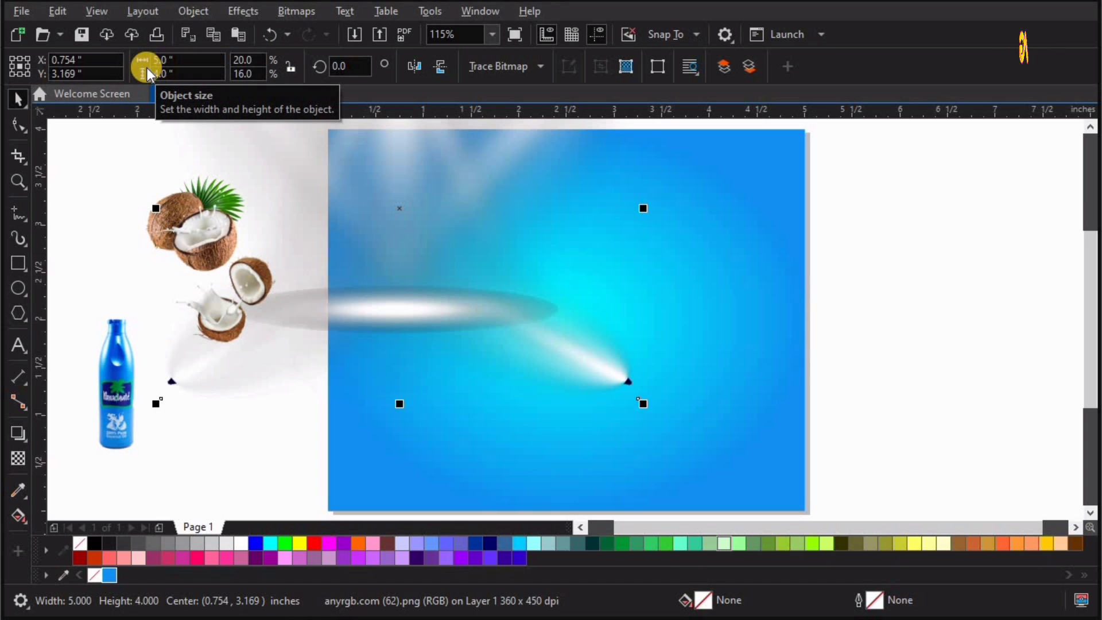
Step: Move the bottle and both coconut images farther away from the page, clear of the spotlight image
scroll(233, 430, down, 1)
drag(295, 439, 101, 398)
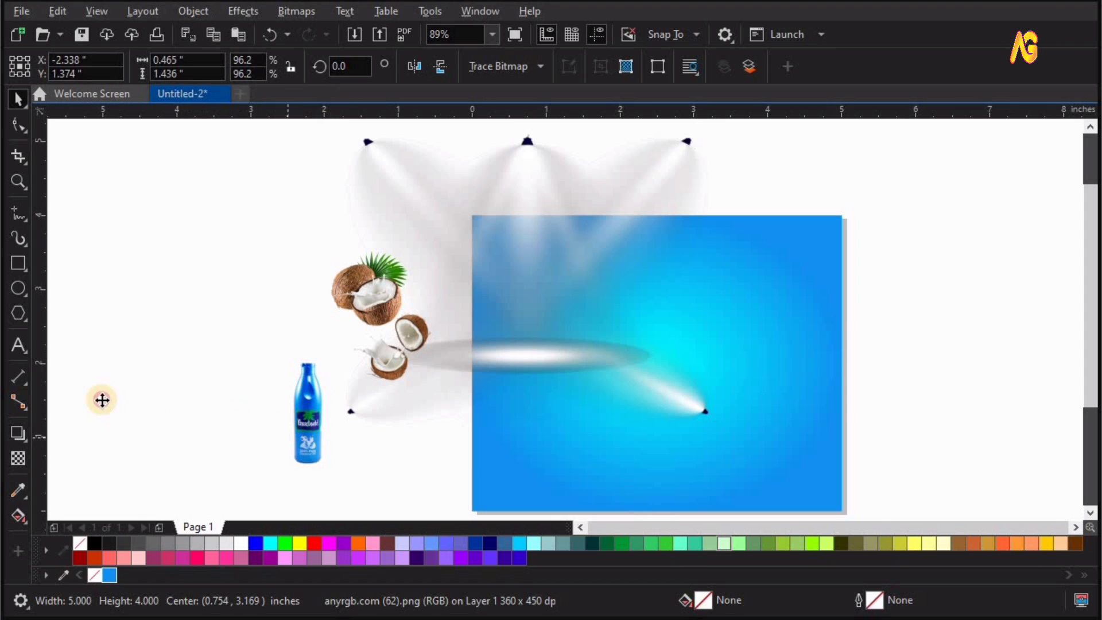
drag(223, 189, 466, 459)
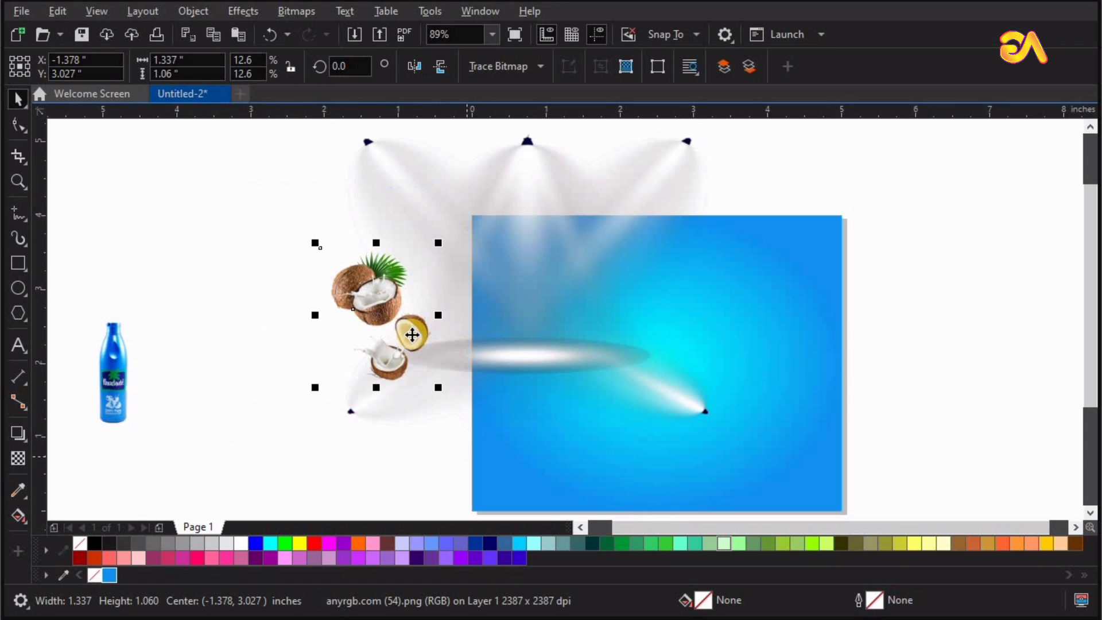
drag(412, 335, 193, 302)
scroll(316, 310, down, 2)
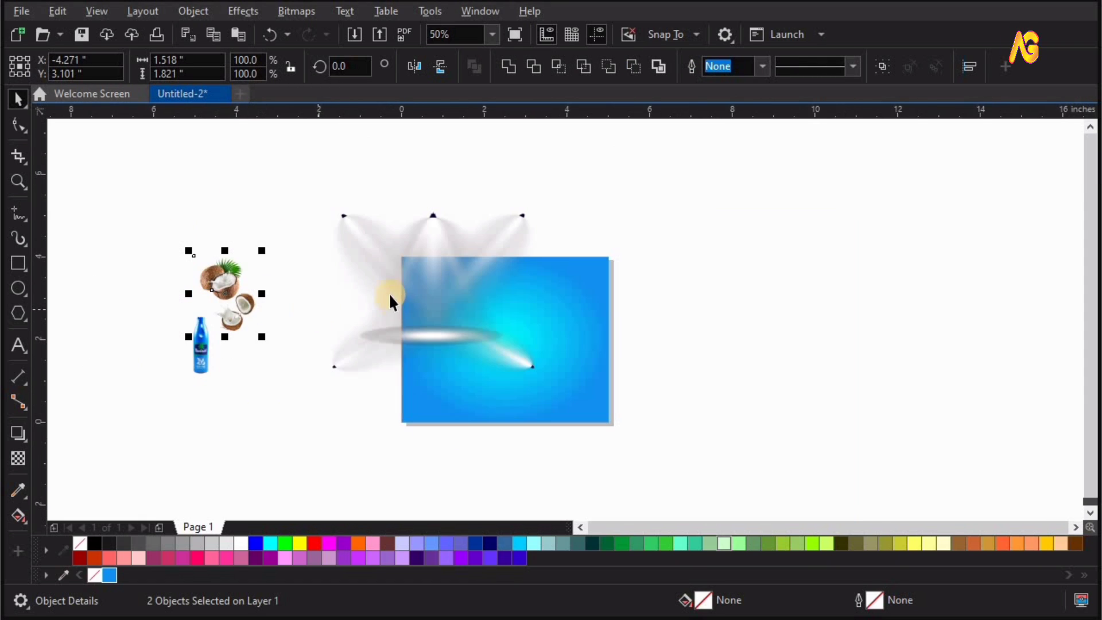
Step: Align the spotlight image and the background rectangle by their centres, both horizontally and vertically
click(401, 246)
drag(339, 215, 342, 249)
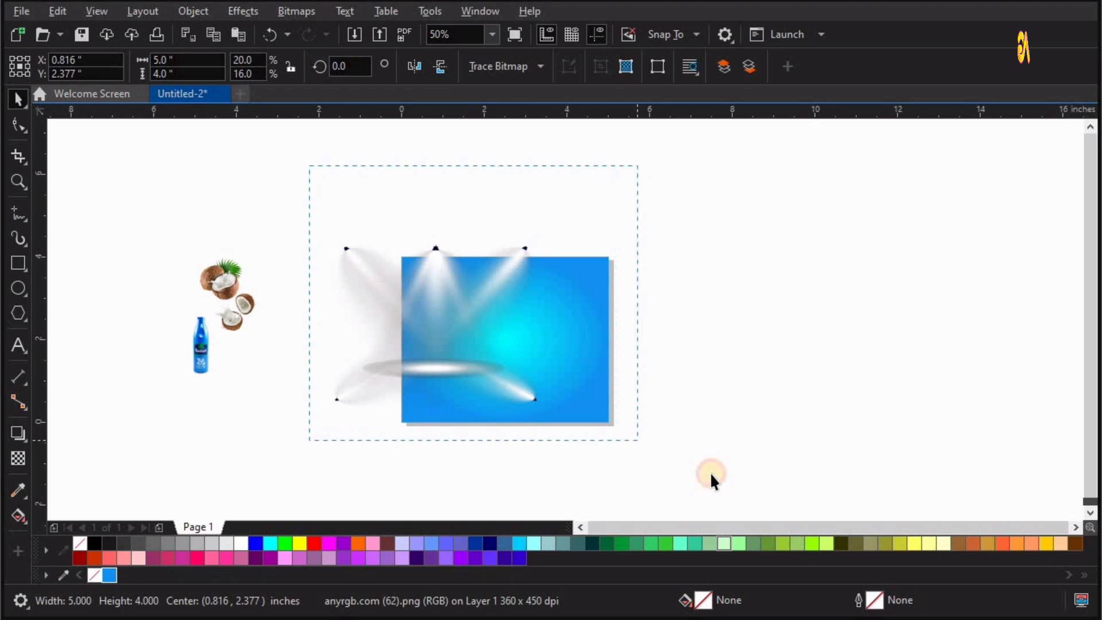
drag(711, 472, 712, 474)
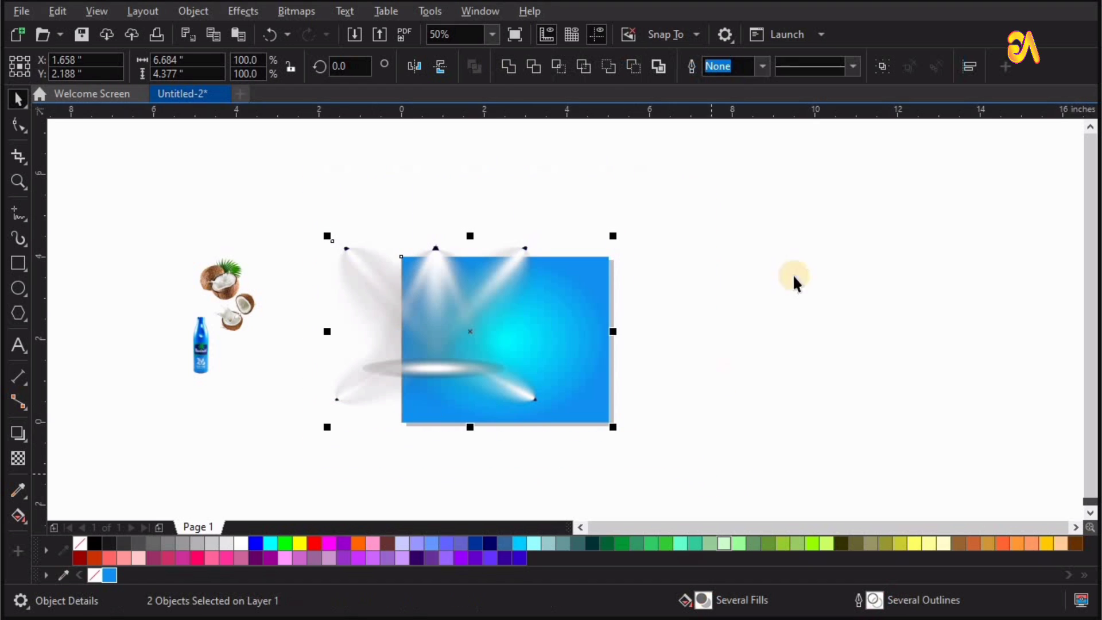
click(968, 68)
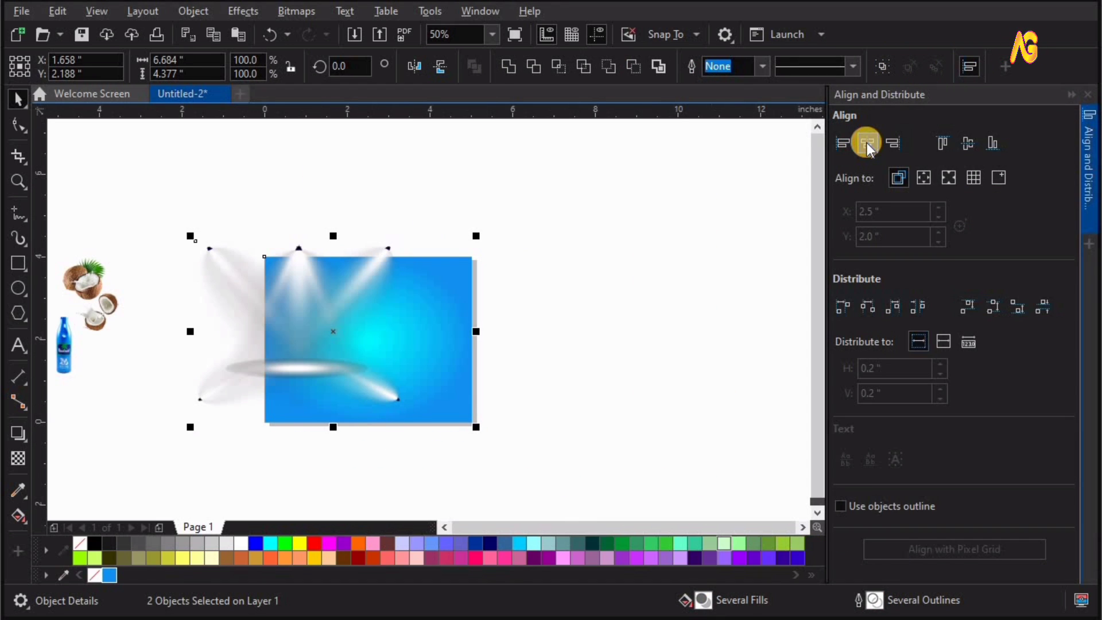
click(868, 144)
click(968, 143)
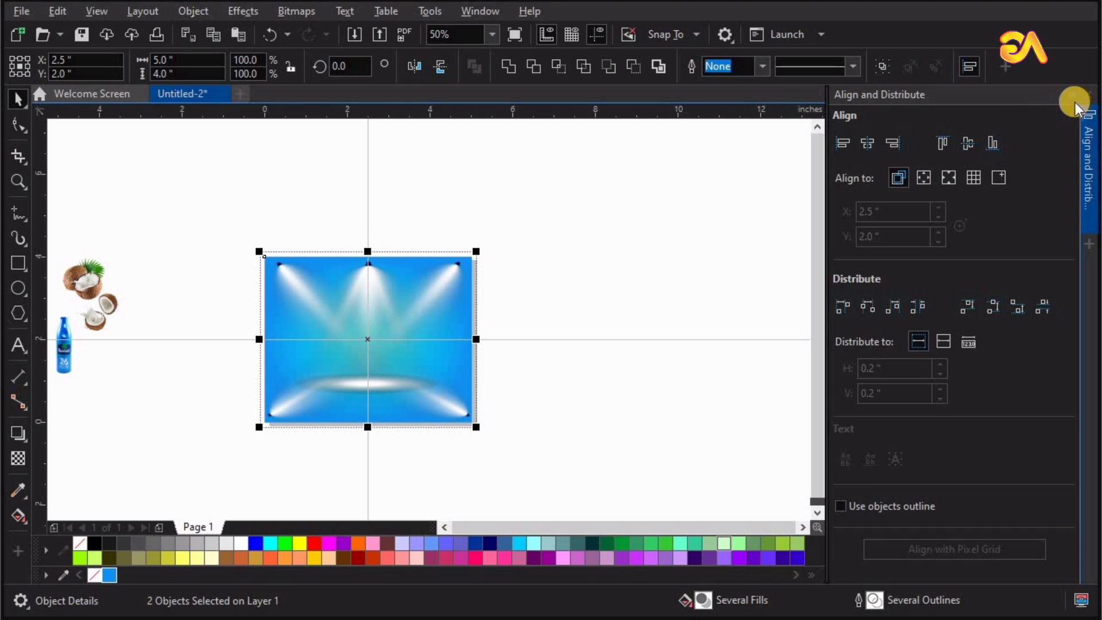
click(1085, 93)
click(649, 298)
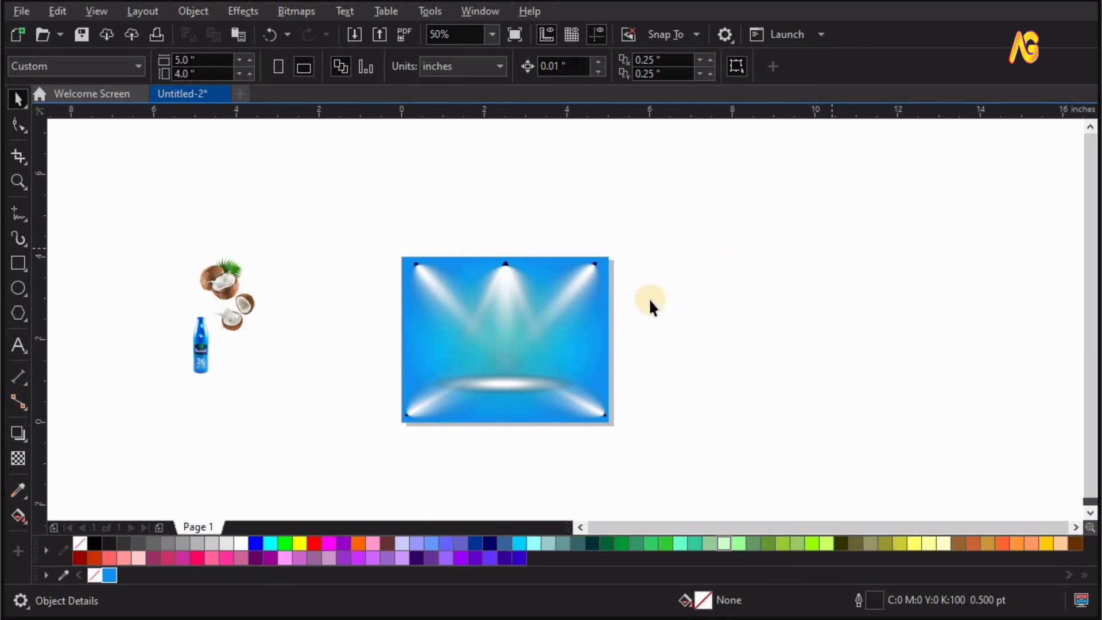
Step: Rearrange the two coconut images and the bottle closer to the page edge
key(F4)
drag(175, 244, 326, 297)
drag(185, 180, 357, 240)
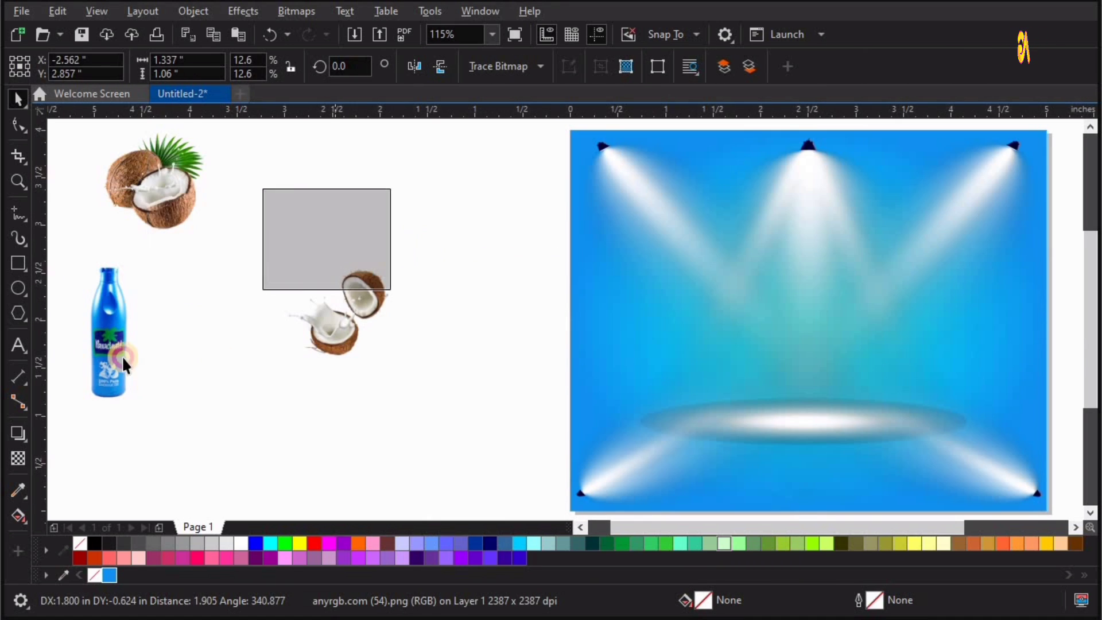
drag(124, 362, 437, 382)
key(F4)
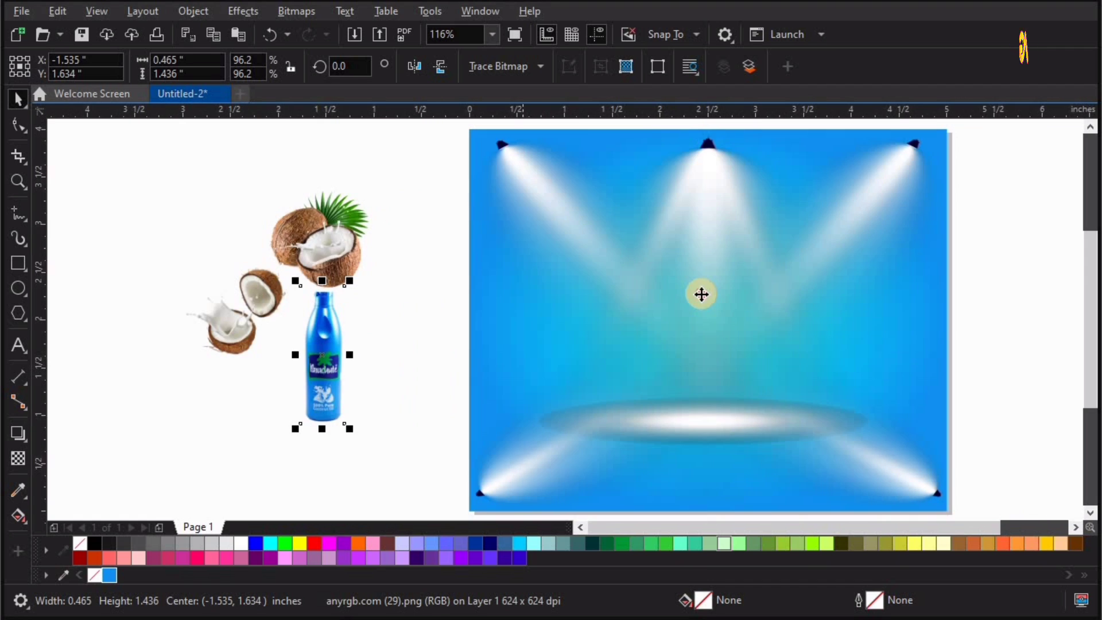
Step: Set the transparency merge mode of the spotlight image to Overlay
click(701, 294)
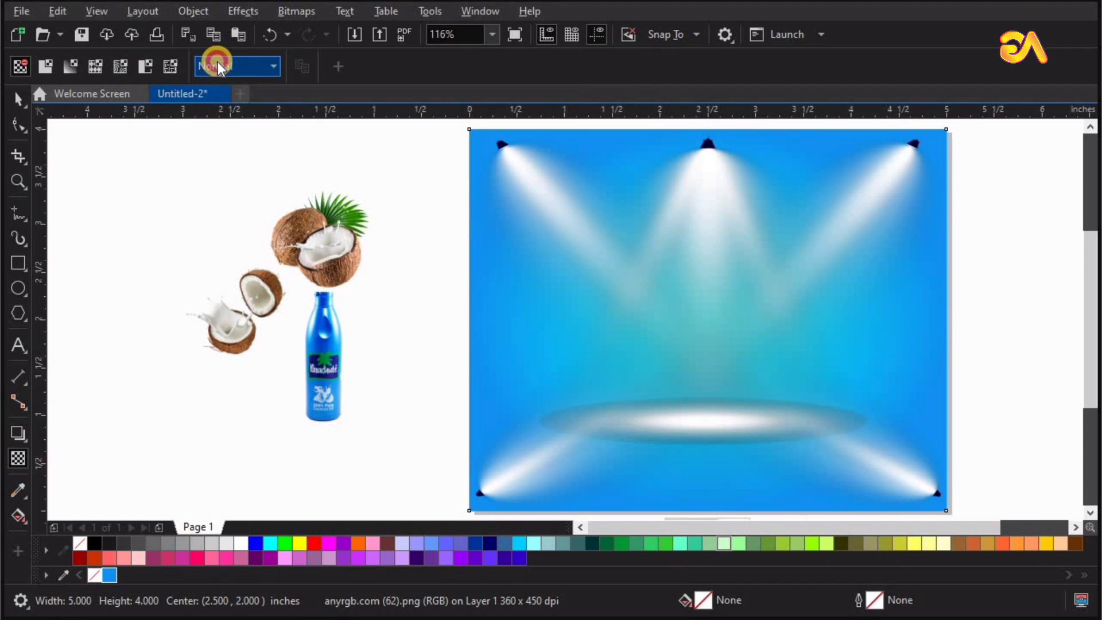
click(218, 62)
click(235, 415)
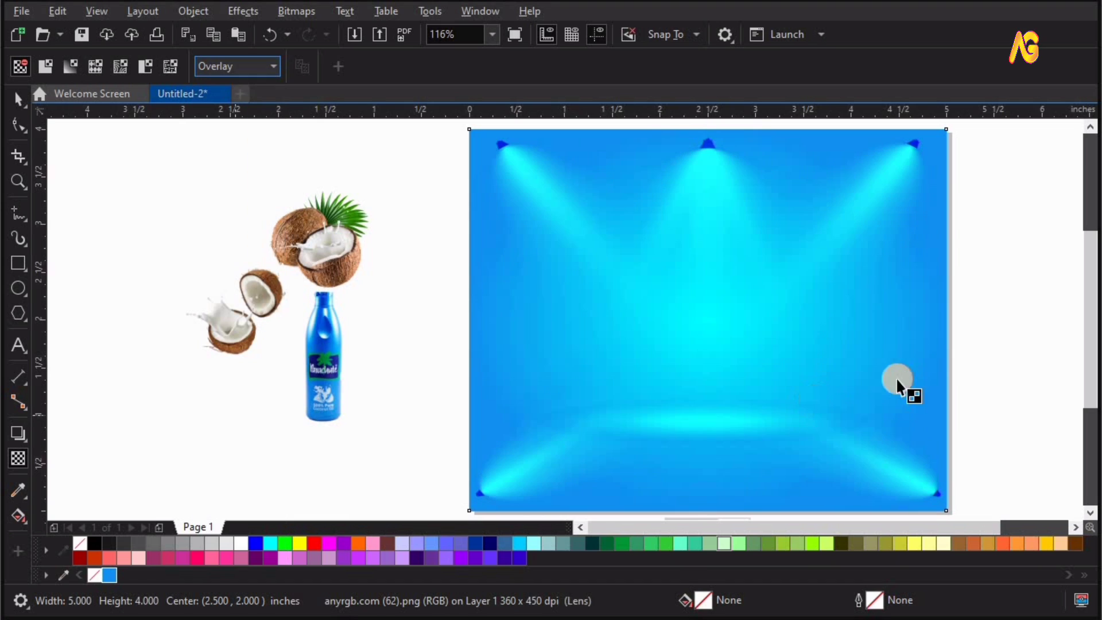
click(1003, 270)
Step: Send the spotlight image back one level in the stacking order
scroll(1002, 270, down, 2)
key(z)
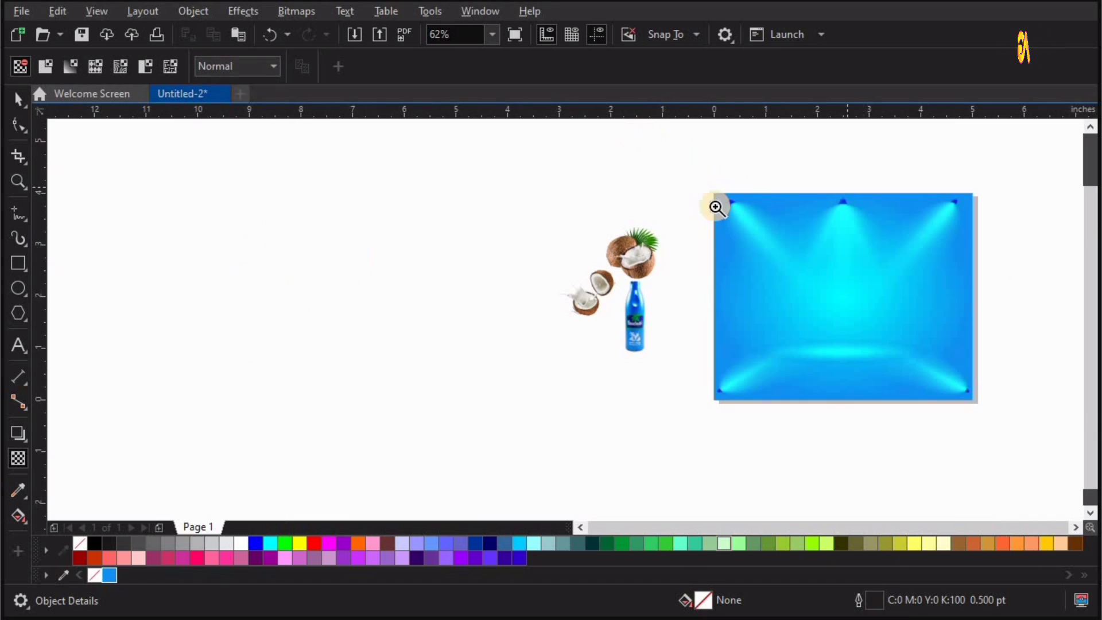
drag(640, 136, 1040, 485)
key(space)
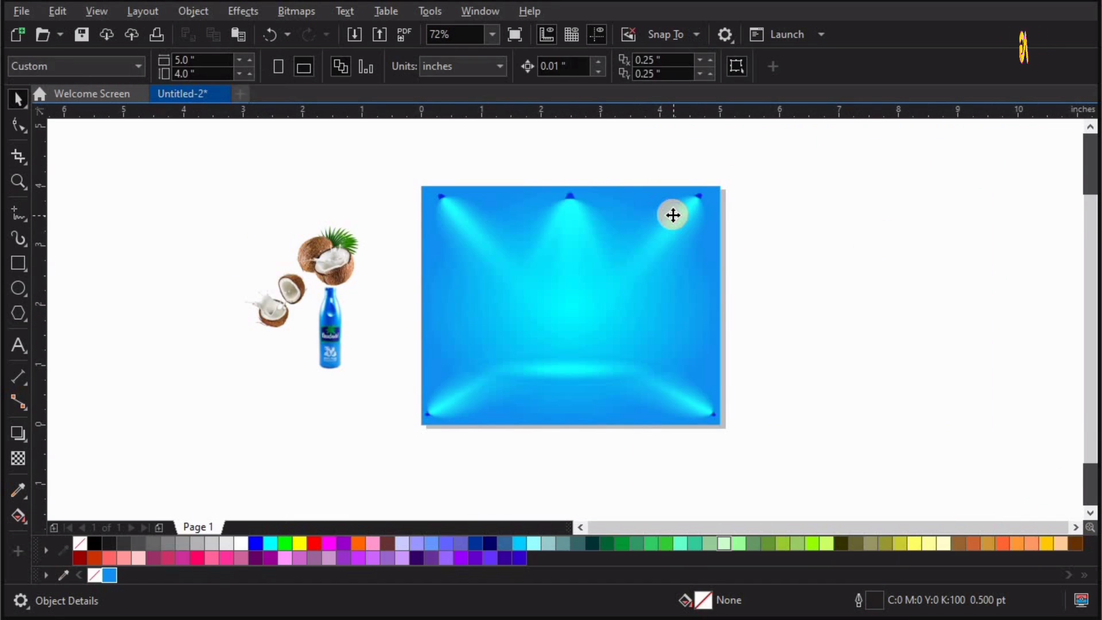
click(673, 215)
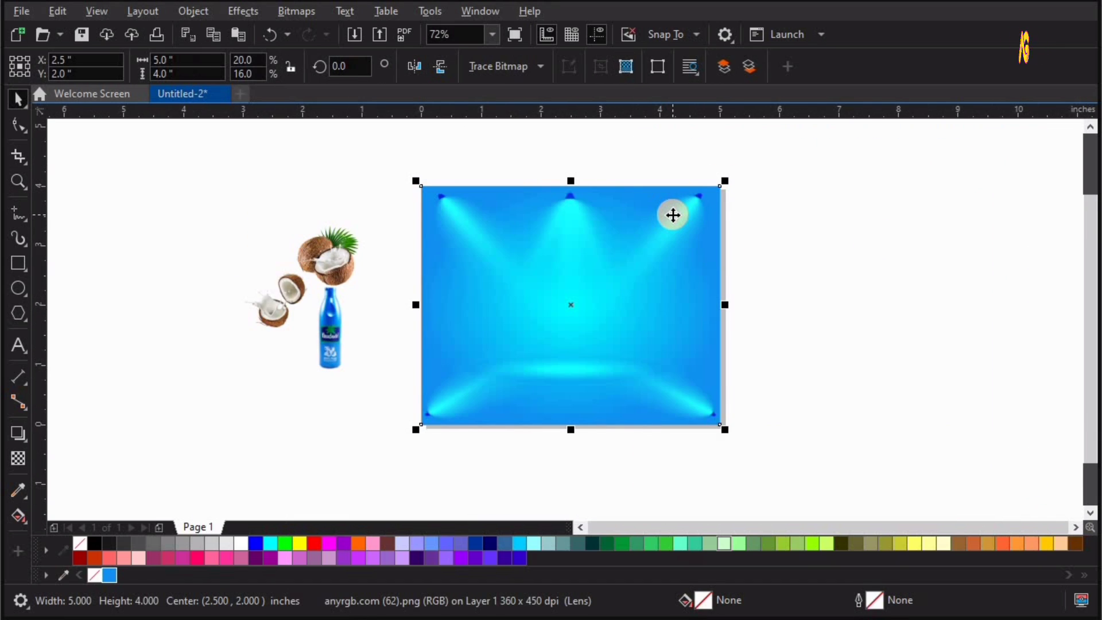
right_click(630, 395)
mouse_move(632, 385)
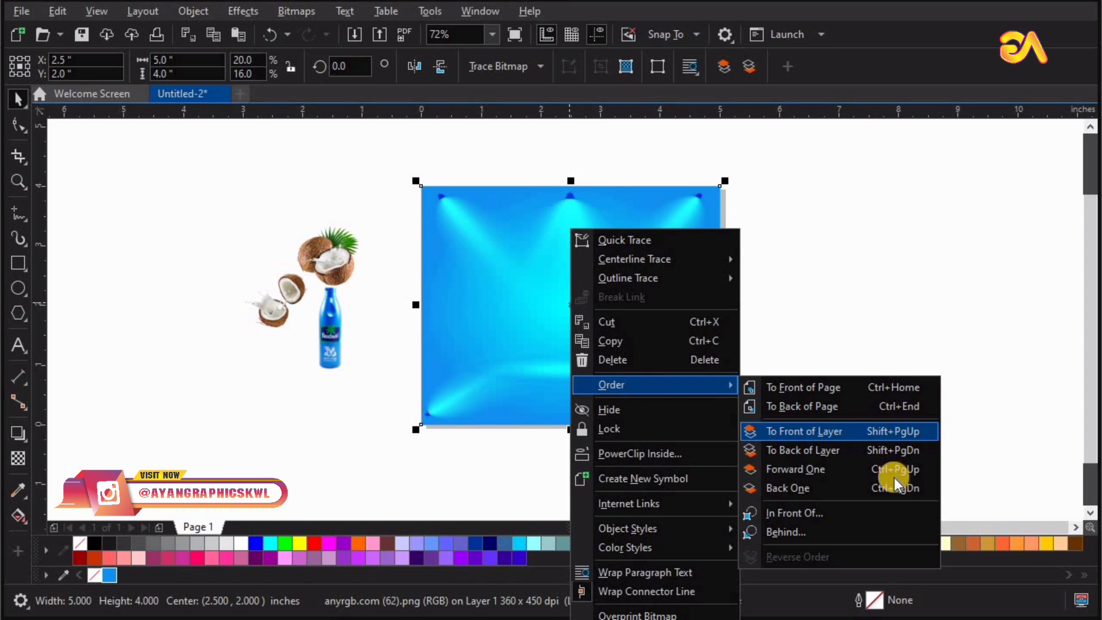
click(896, 488)
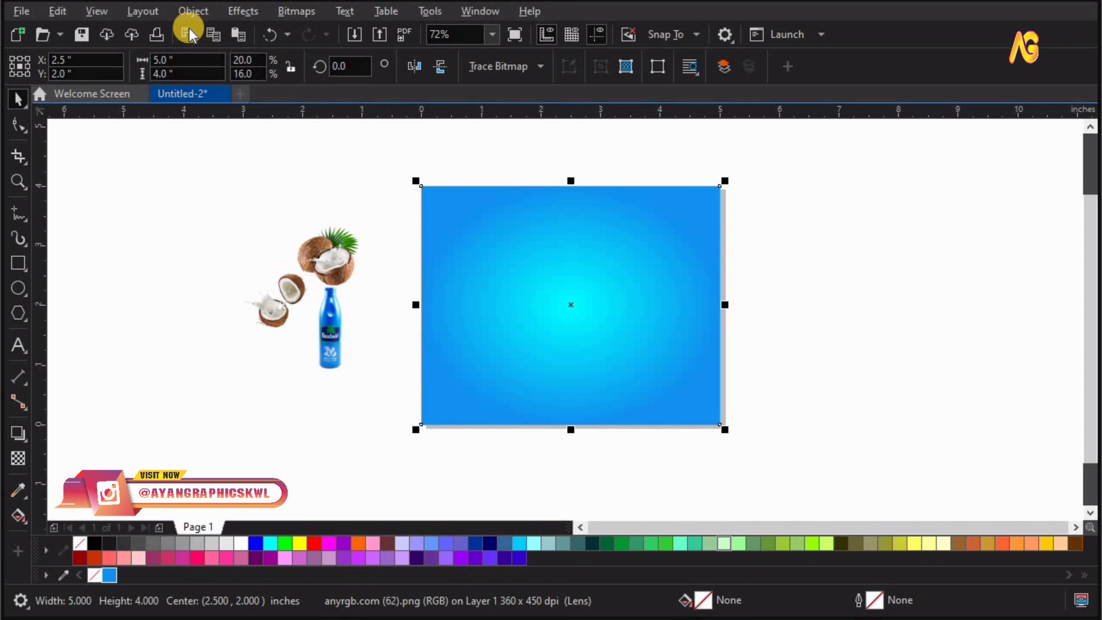
Step: PowerClip the spotlight image inside the blue gradient background rectangle
click(193, 11)
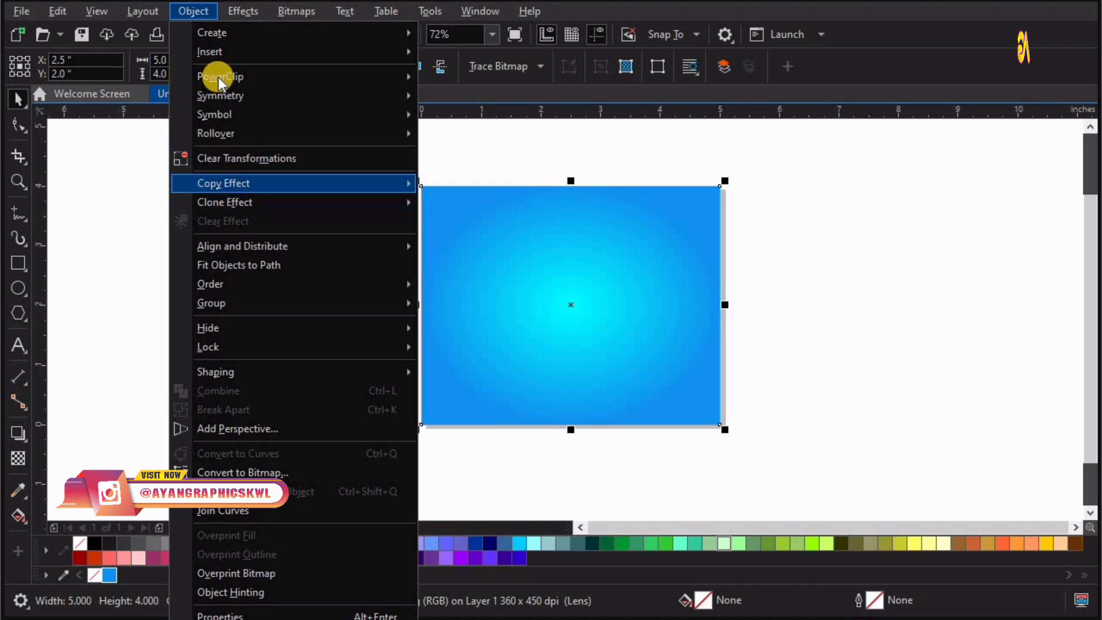
click(305, 77)
click(475, 78)
click(500, 239)
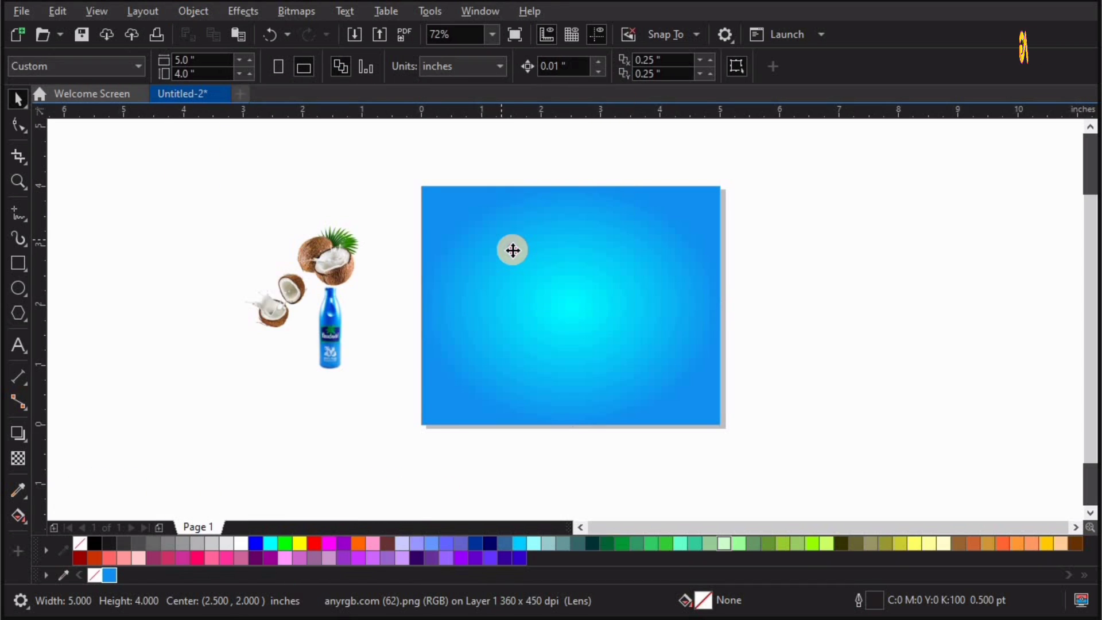
click(380, 359)
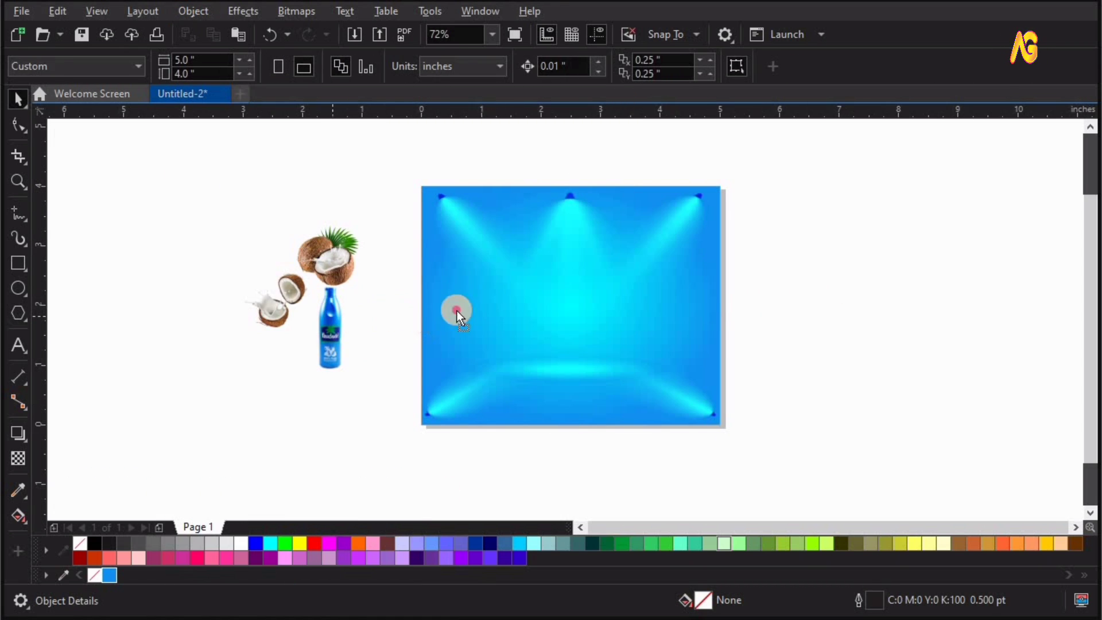
Step: Move the bottle onto the centre of the background and enlarge it proportionally to about 0.93 by 2.87 inches
drag(457, 311, 573, 309)
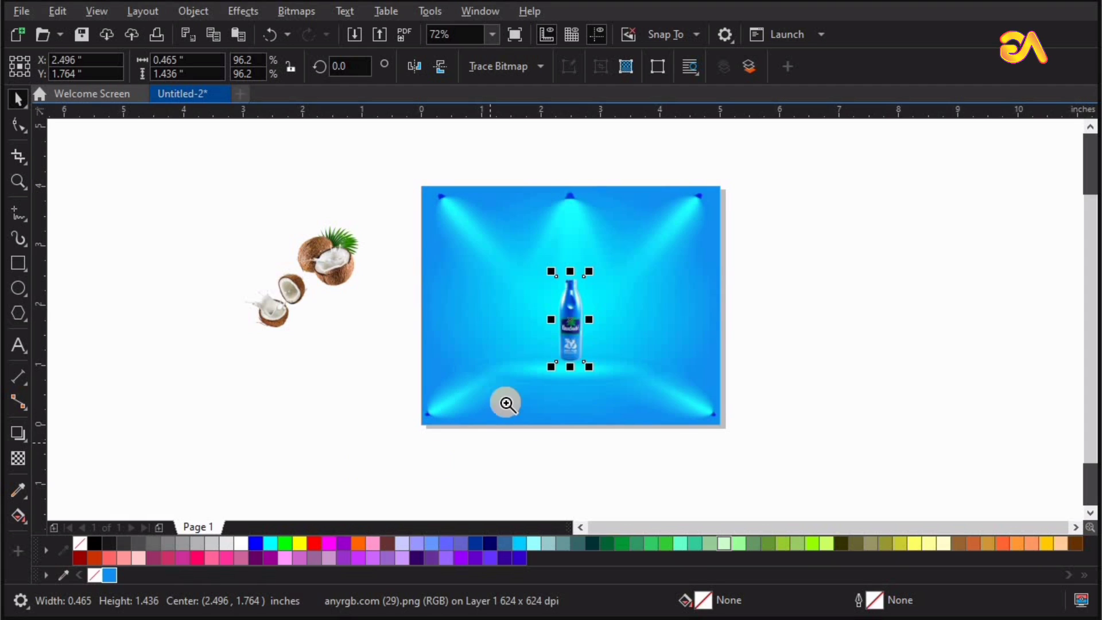
key(z)
click(518, 305)
key(space)
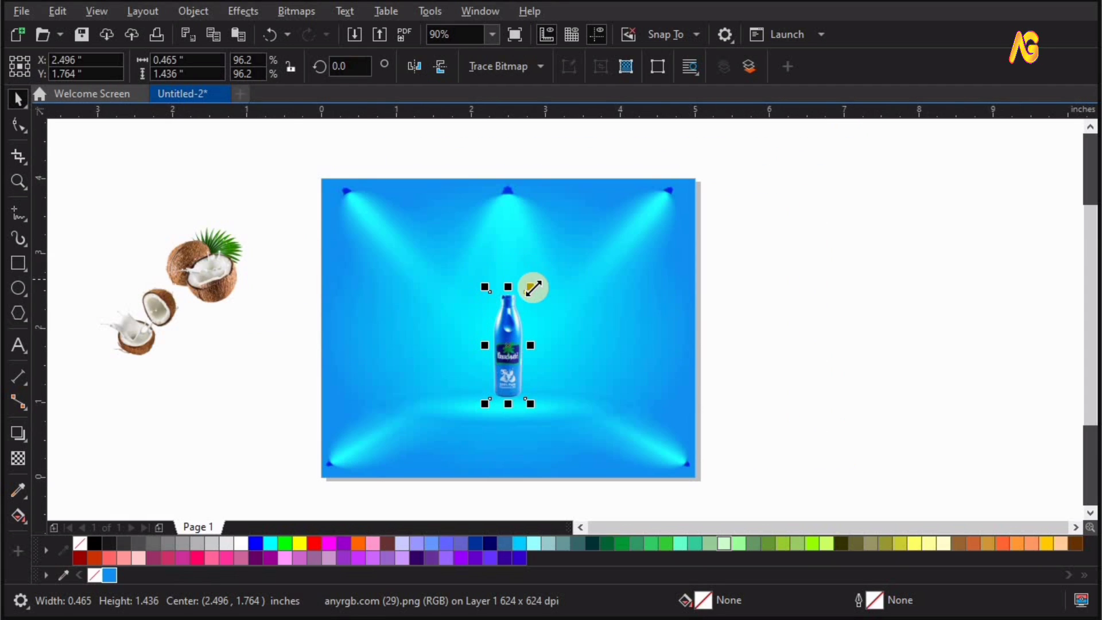
drag(620, 254, 650, 234)
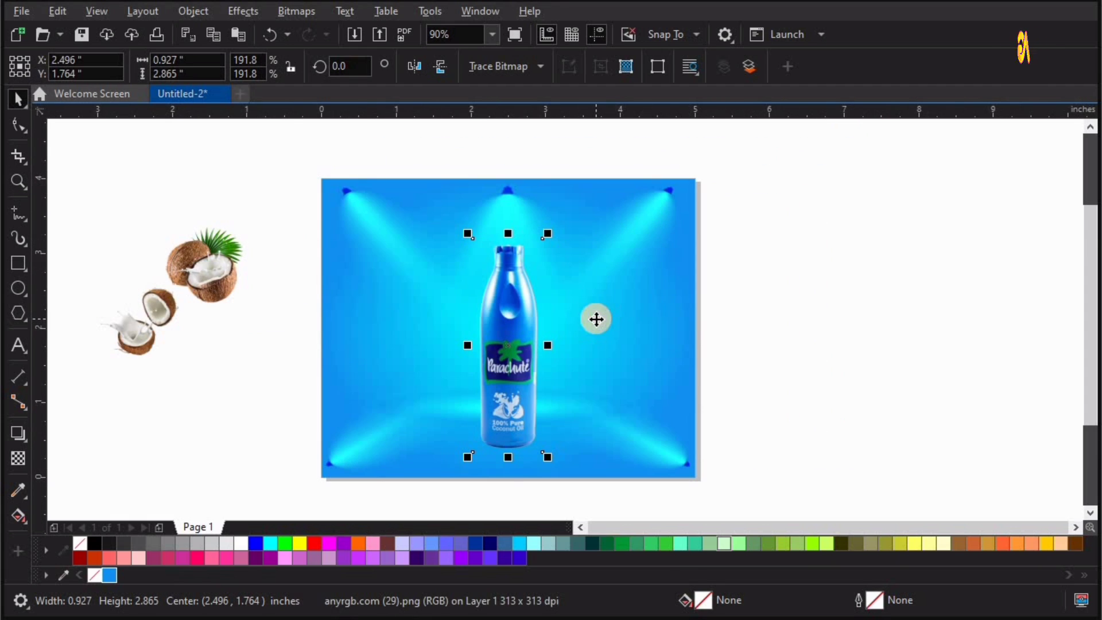
Step: Centre the bottle horizontally on the background with its base on the floor glow, and reduce its height to about 2.51 inches
shift+click(596, 319)
key(Escape)
drag(511, 359, 511, 321)
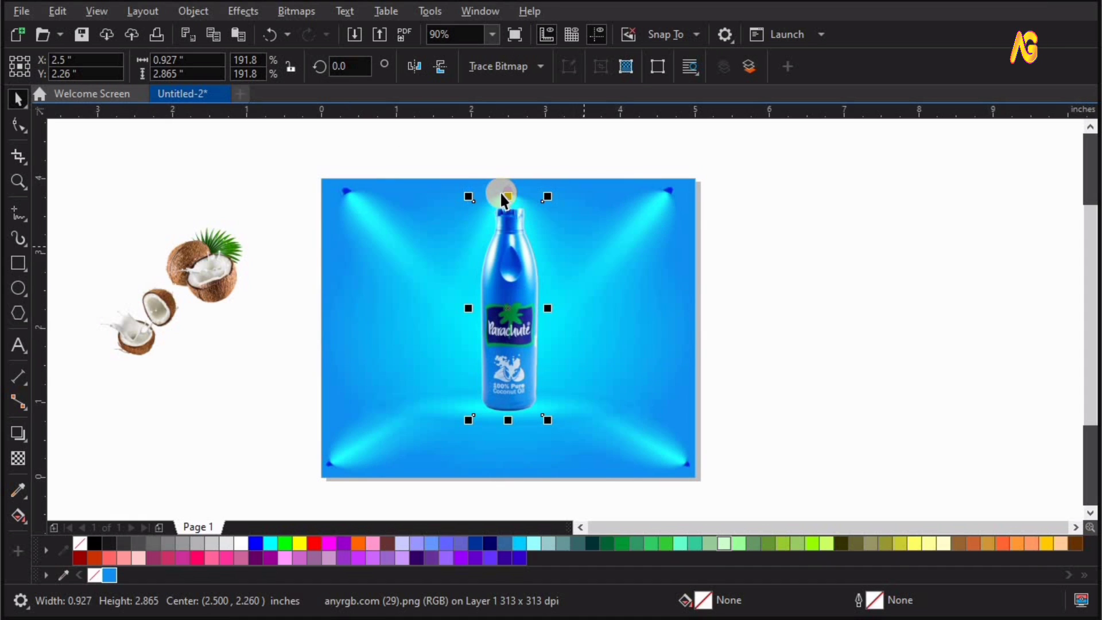
drag(506, 220, 506, 229)
key(z)
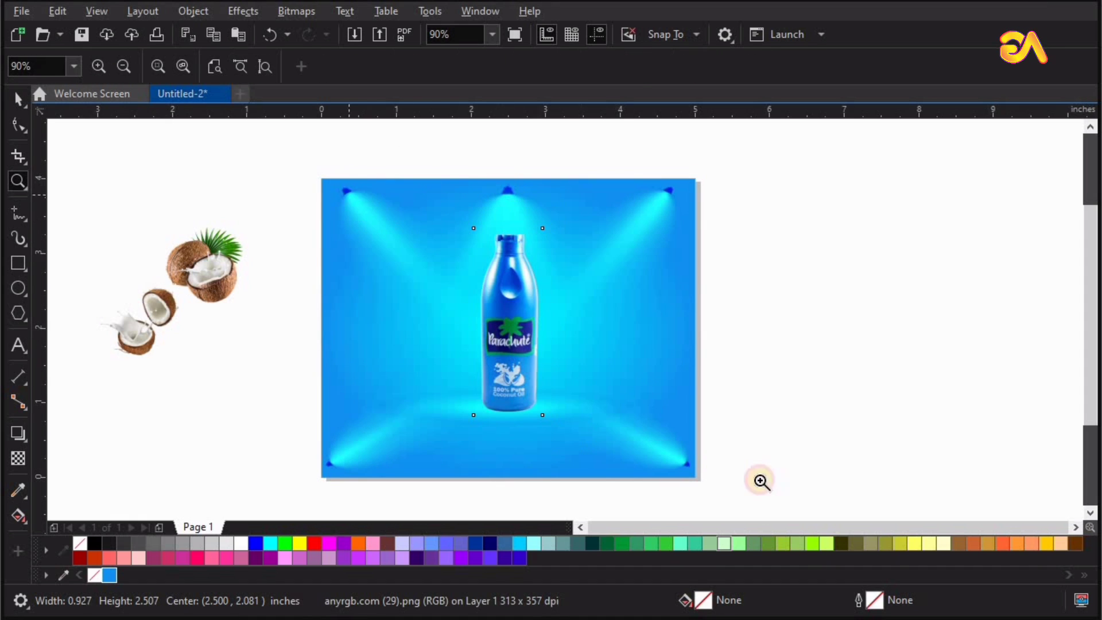
drag(855, 507, 854, 506)
key(space)
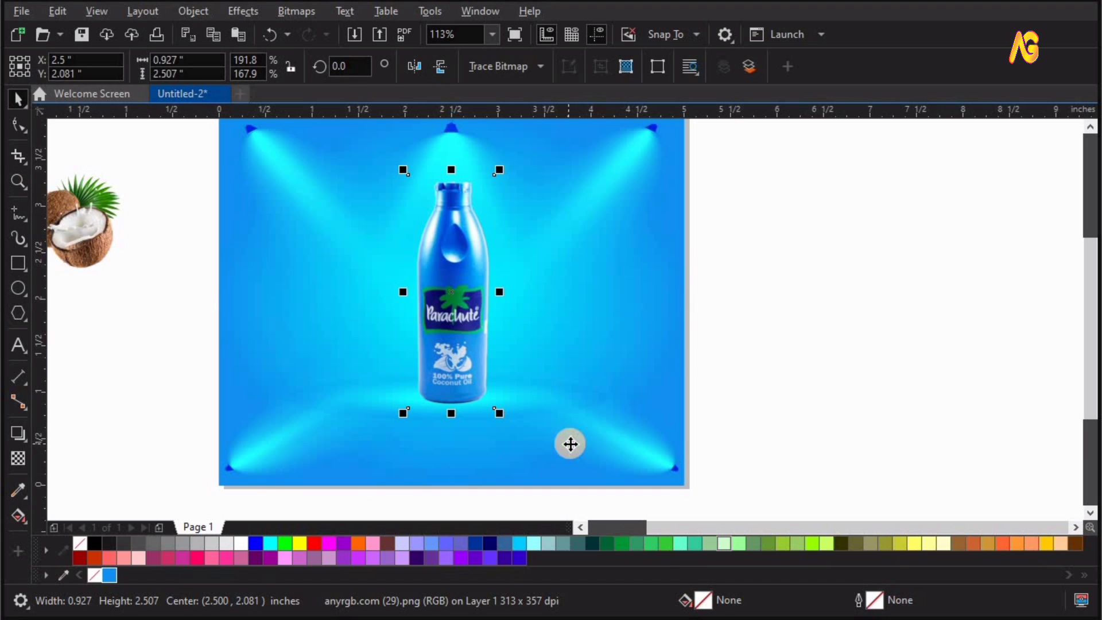
shift+click(571, 443)
click(811, 352)
key(F4)
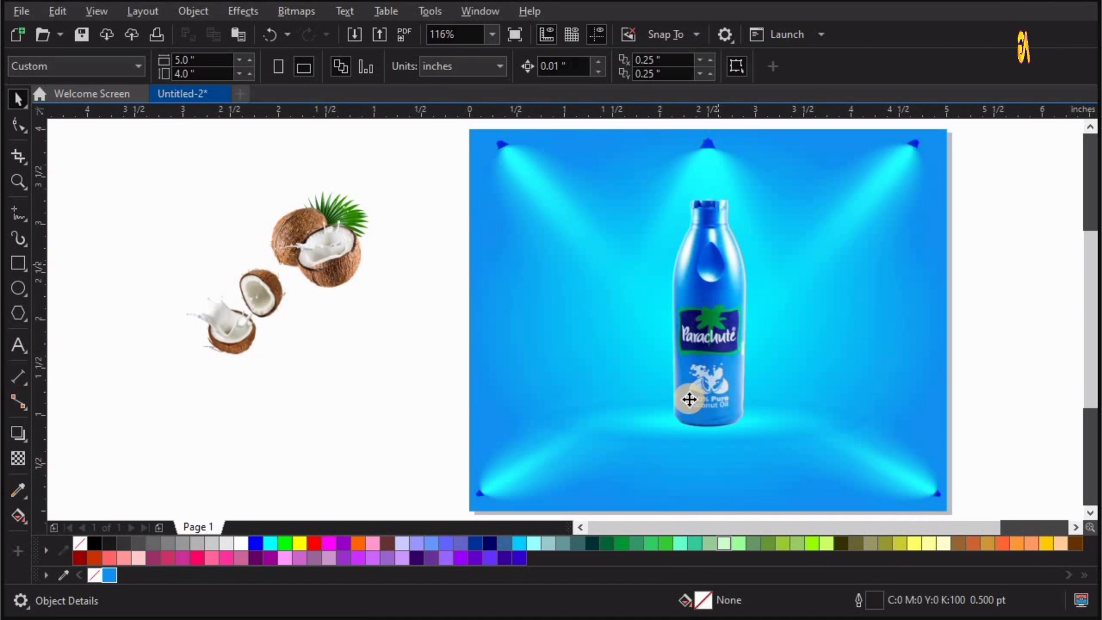
Step: Place the coconut image with the palm leaf partly behind the bottle's lower right side
click(689, 399)
key(z)
drag(1059, 95, 1056, 91)
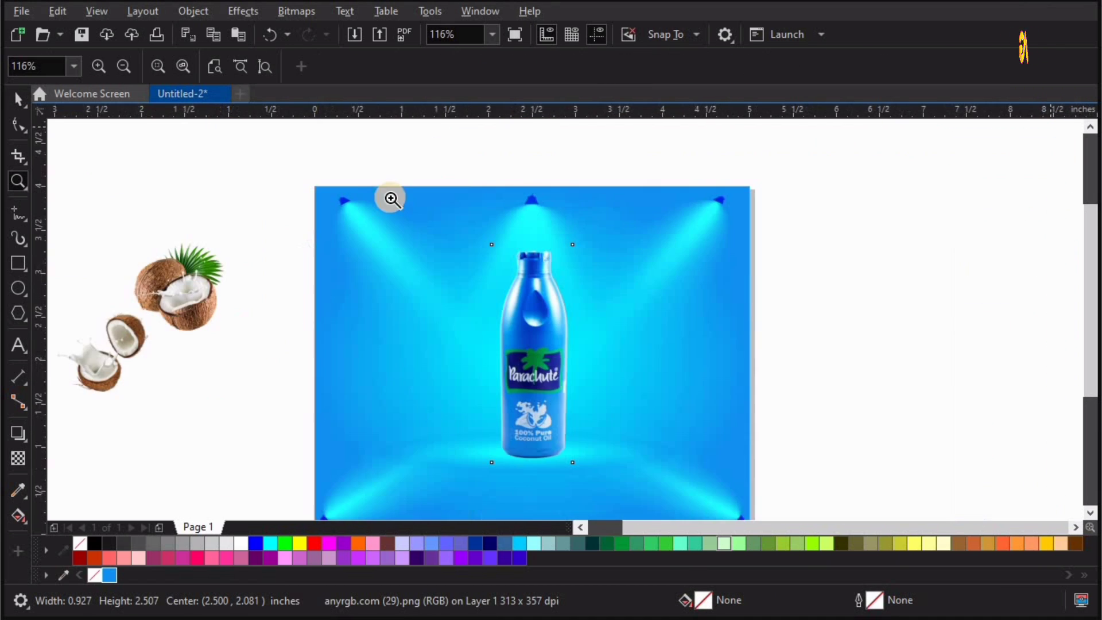
drag(345, 171, 878, 605)
key(space)
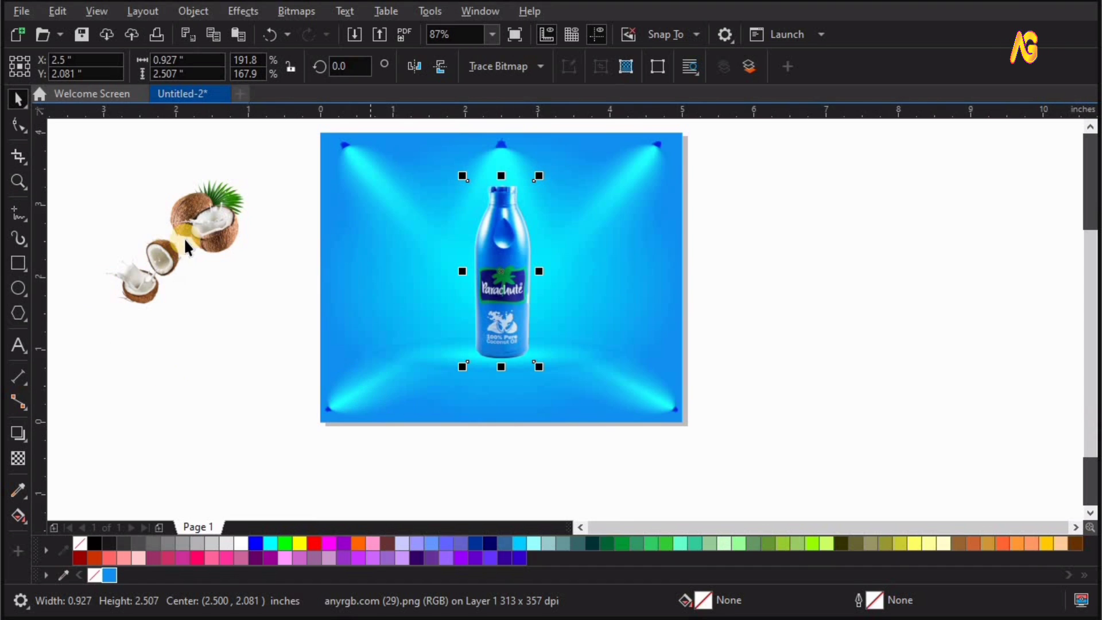
drag(202, 222, 541, 330)
key(z)
drag(361, 232, 750, 443)
key(space)
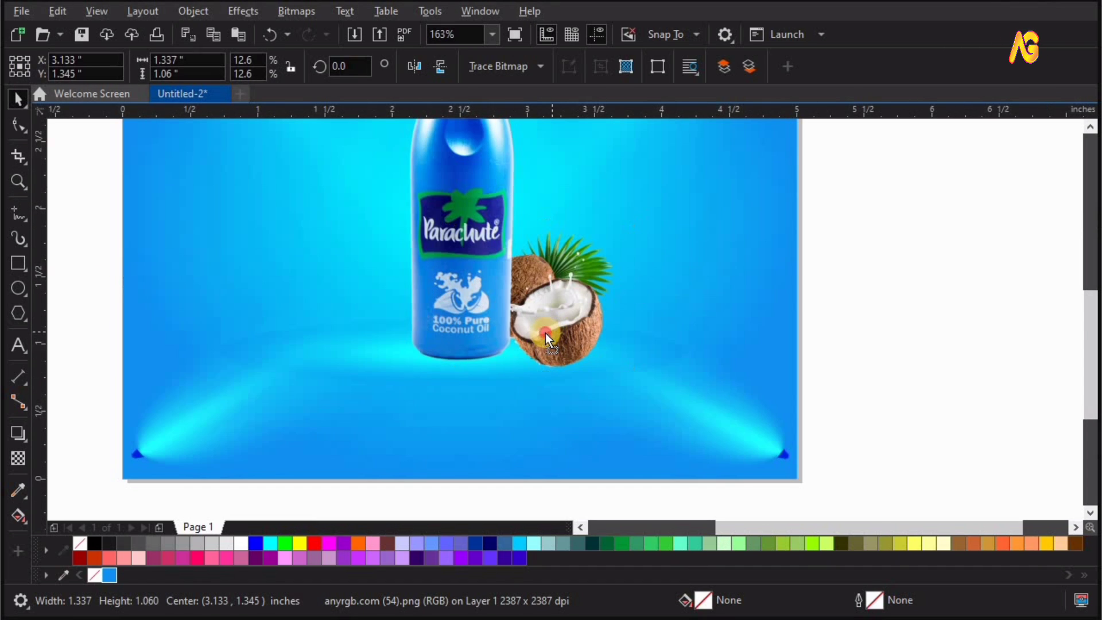
drag(545, 333, 546, 333)
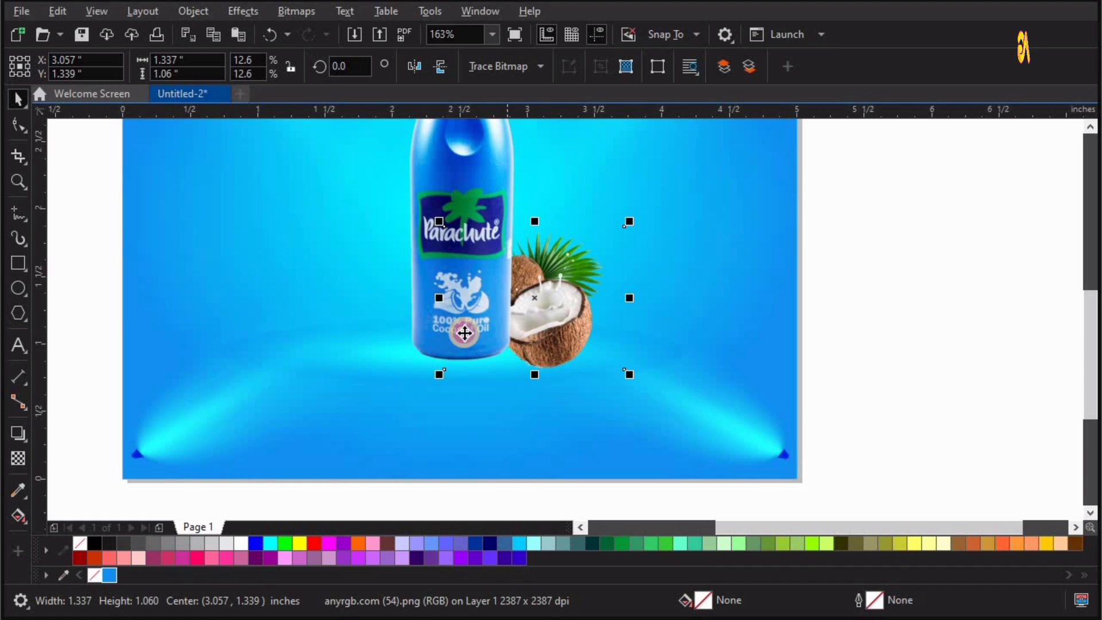
Step: Add a drop shadow at the bottle's base and break it apart from the bottle
click(464, 332)
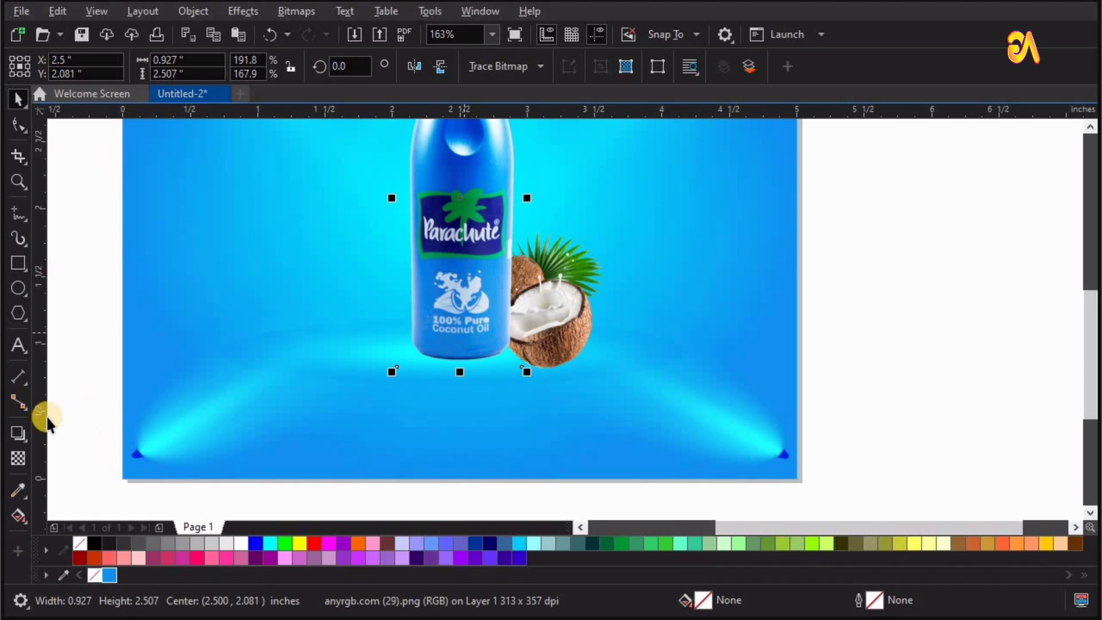
click(27, 446)
click(67, 433)
drag(463, 344, 457, 340)
key(space)
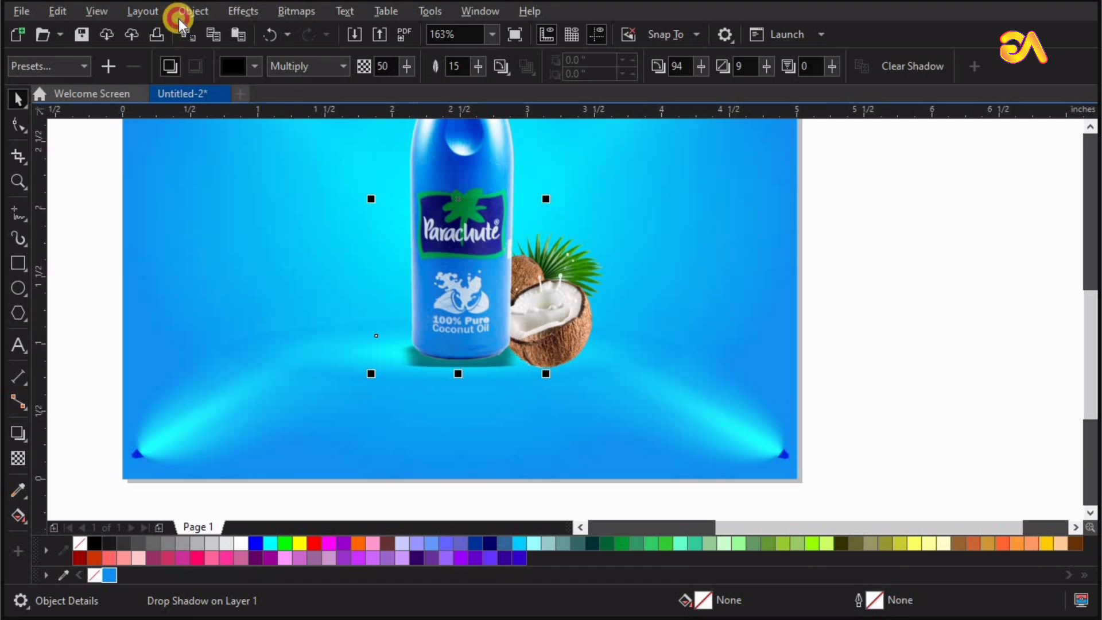
click(190, 11)
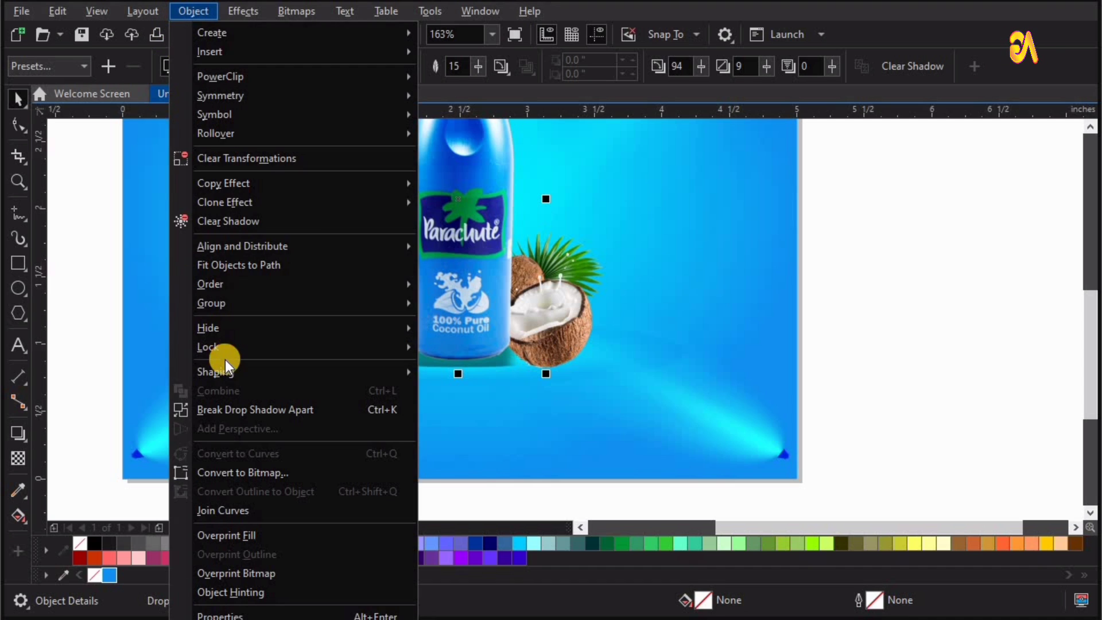
click(393, 409)
click(705, 433)
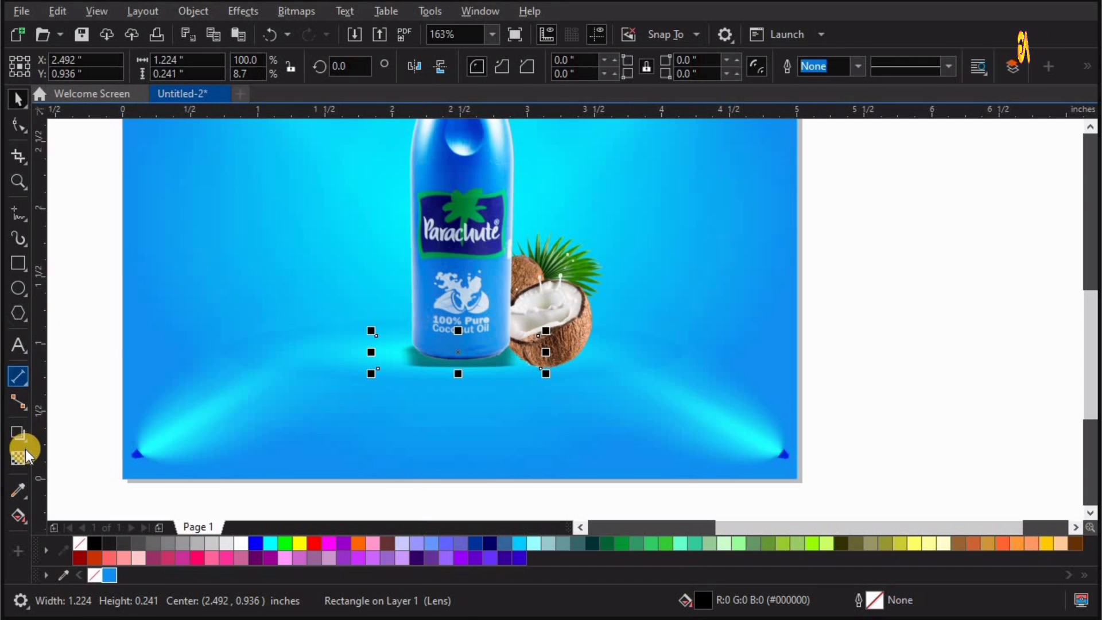
Step: Give the detached bottle shadow an elliptical fountain transparency and flatten it to about 0.153 inches high
click(71, 68)
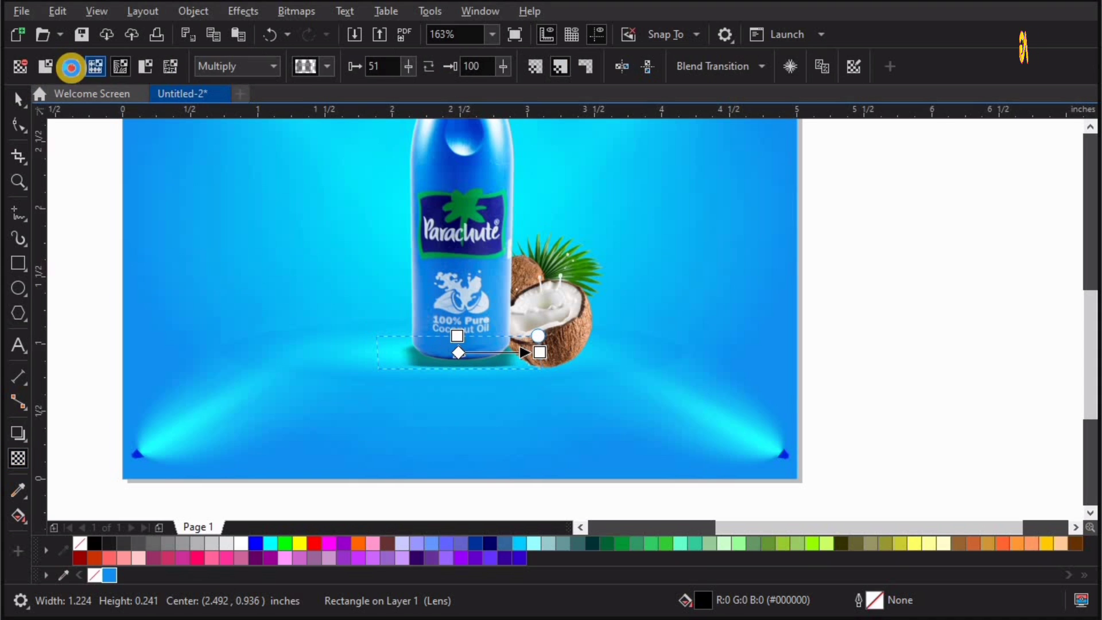
click(356, 67)
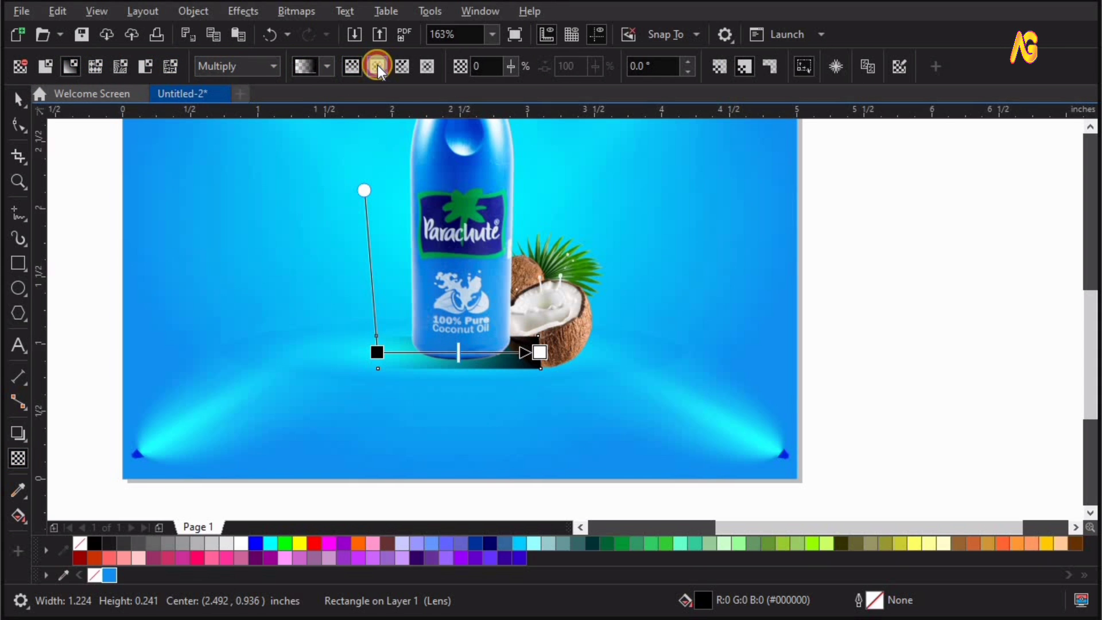
key(space)
drag(458, 329, 459, 340)
key(F2)
drag(256, 271, 661, 467)
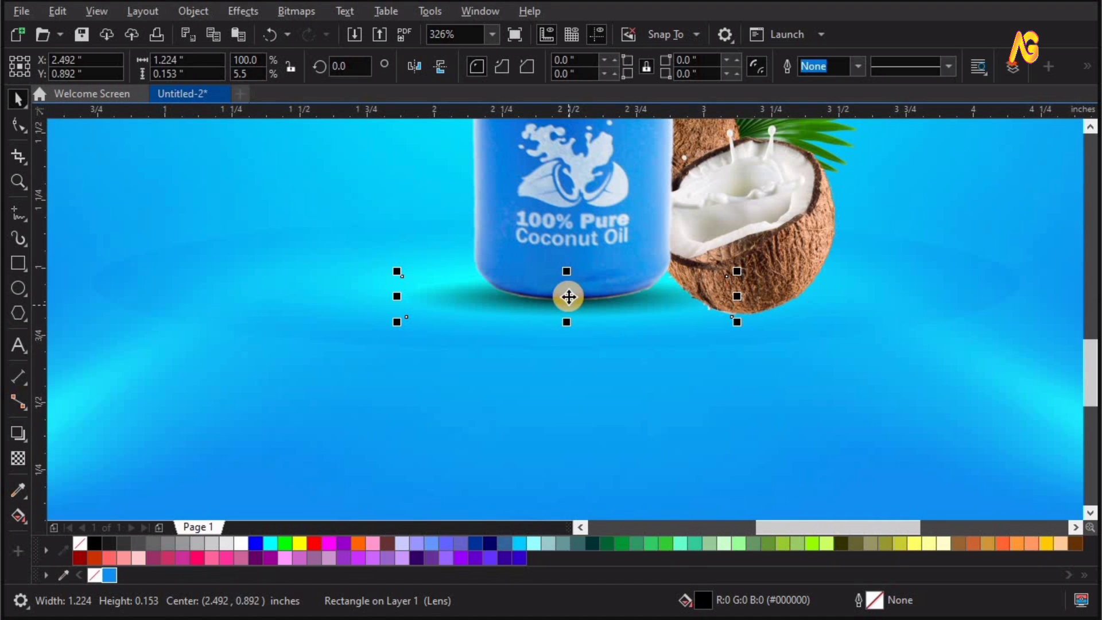
Step: Copy the bottle's shadow to the base of the coconut and shrink the copy to about 0.58 by 0.07 inches
drag(569, 300, 568, 301)
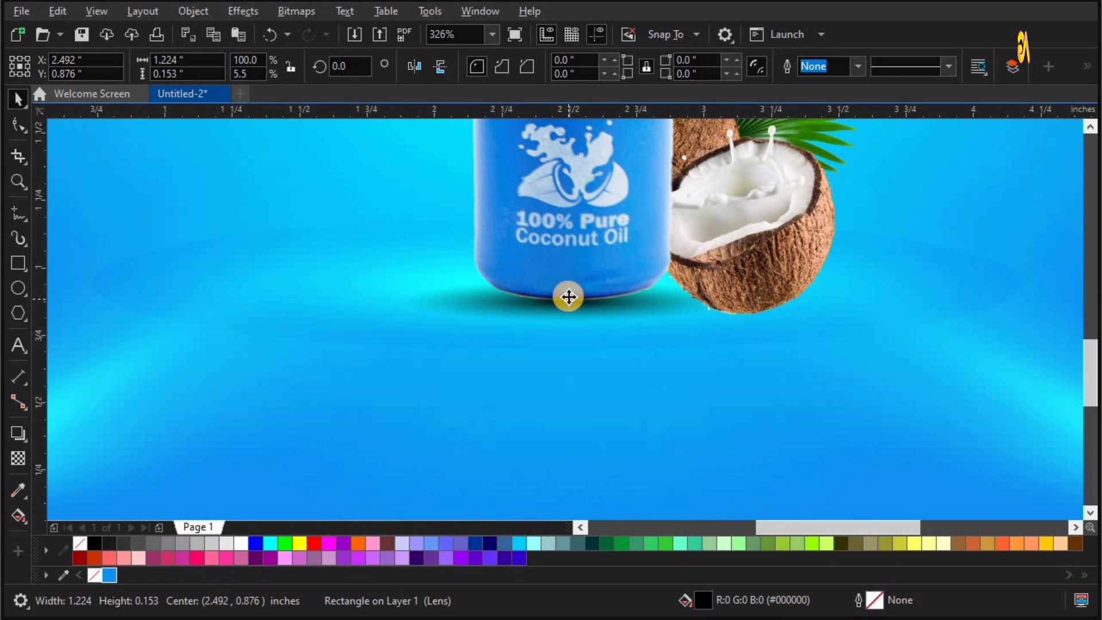
key(ctrl+z)
drag(731, 314, 745, 319)
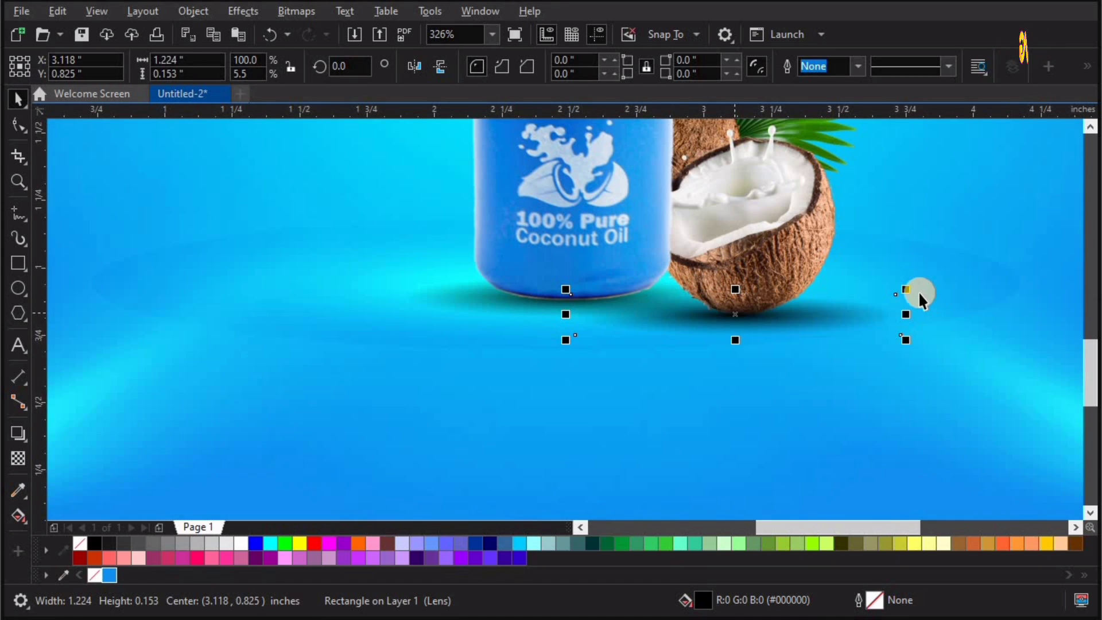
drag(904, 300, 739, 318)
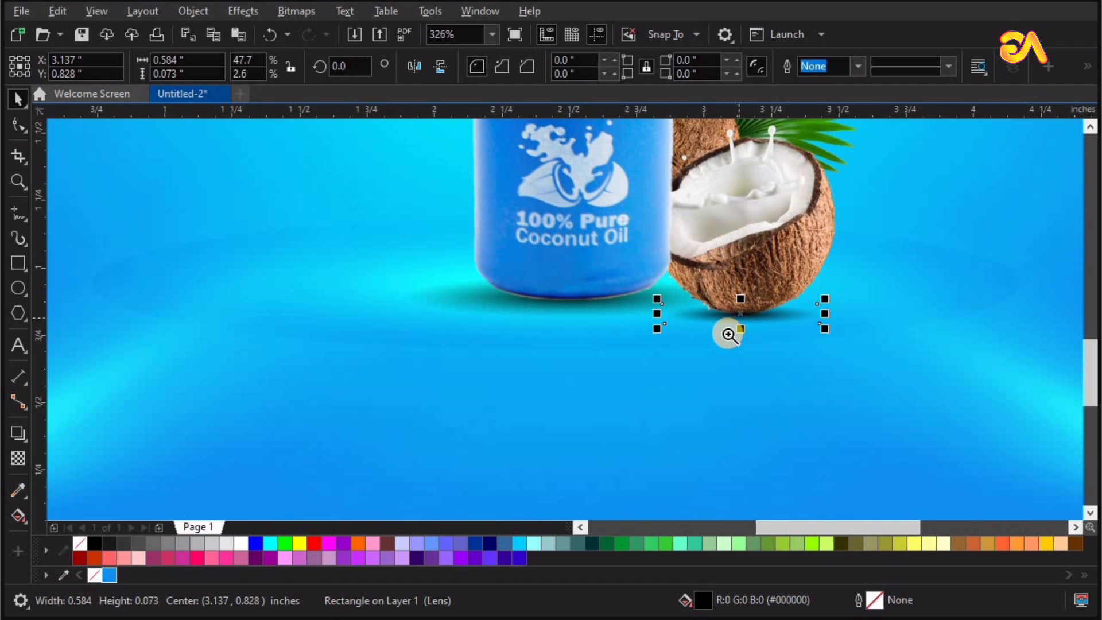
Step: Copy the coconut's shadow, rotate the copy to 270 degrees and place it along the bottle's right edge beside the coconut
scroll(728, 334, down, 1)
drag(598, 361, 888, 141)
key(space)
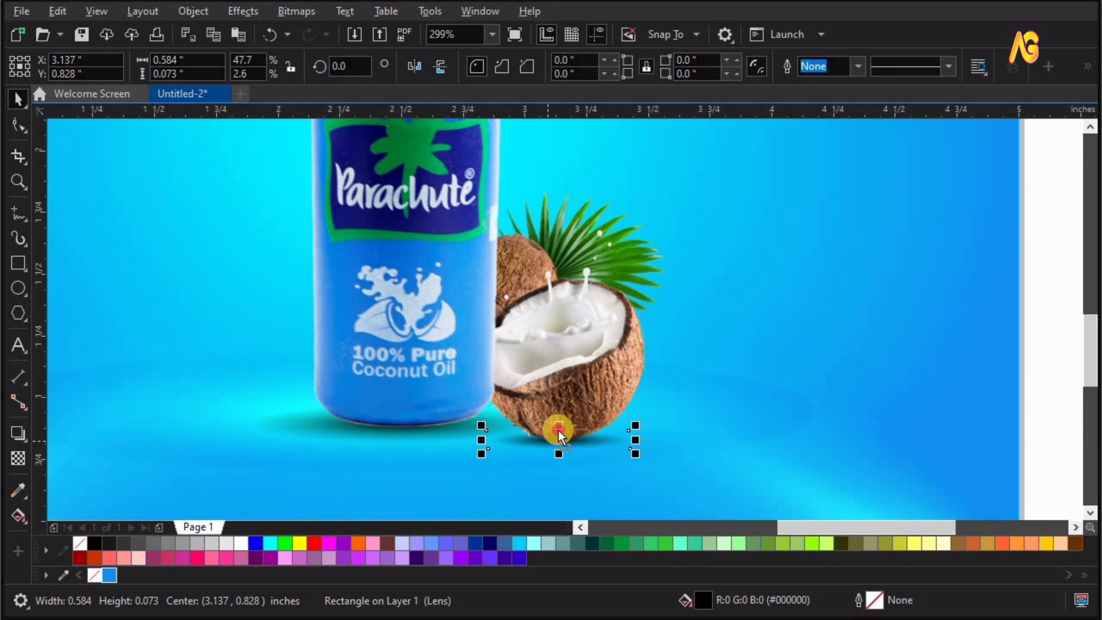
drag(507, 305, 507, 305)
click(508, 305)
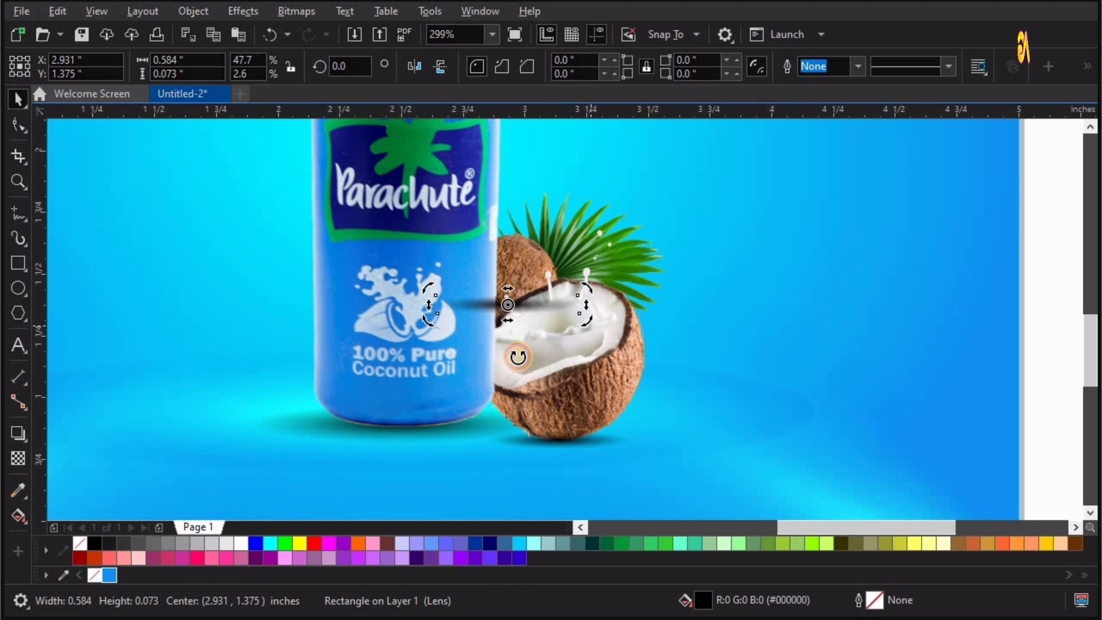
mouse_move(518, 357)
mouse_down()
mouse_move(498, 357)
mouse_move(514, 349)
mouse_up()
key(z)
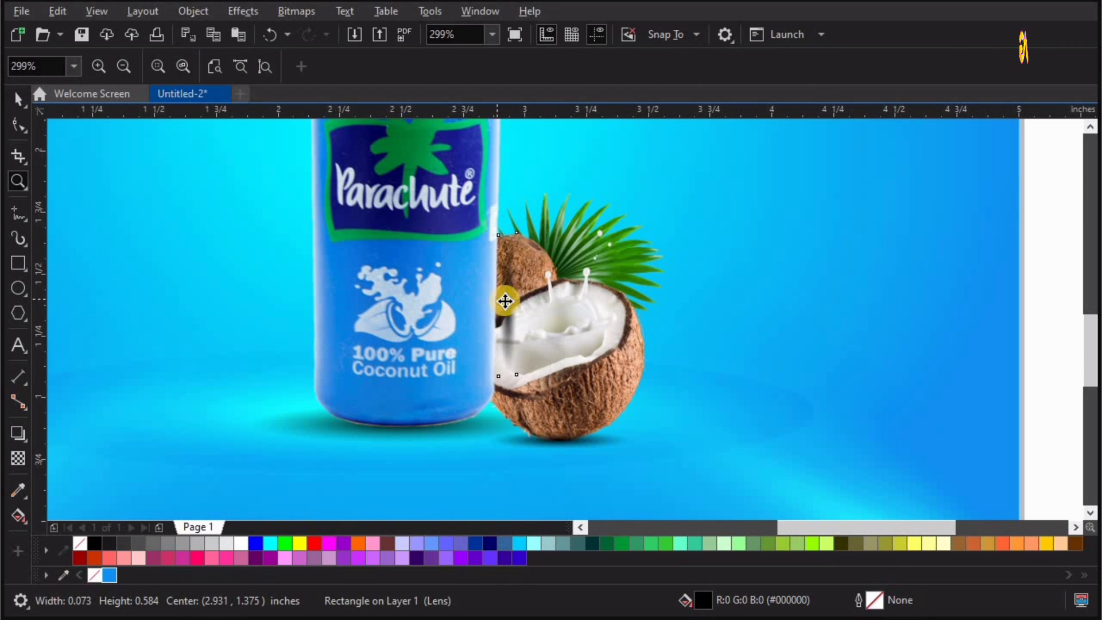
key(space)
drag(496, 294, 489, 281)
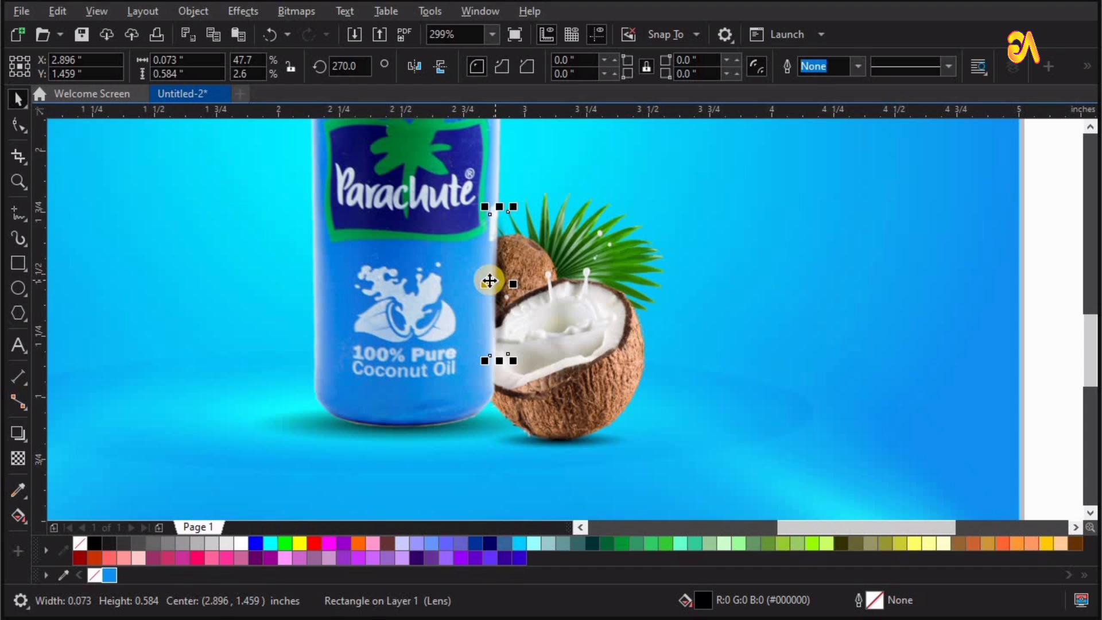
Step: Bring the bottle to the front of the layer
click(417, 290)
key(F4)
key(z)
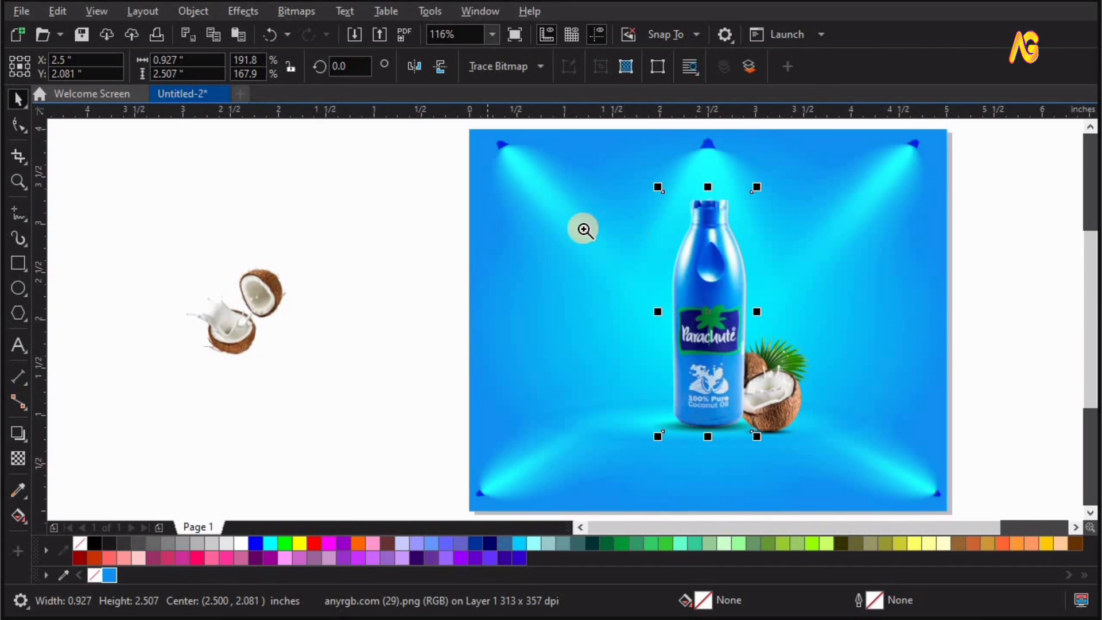
key(shift+F4)
key(space)
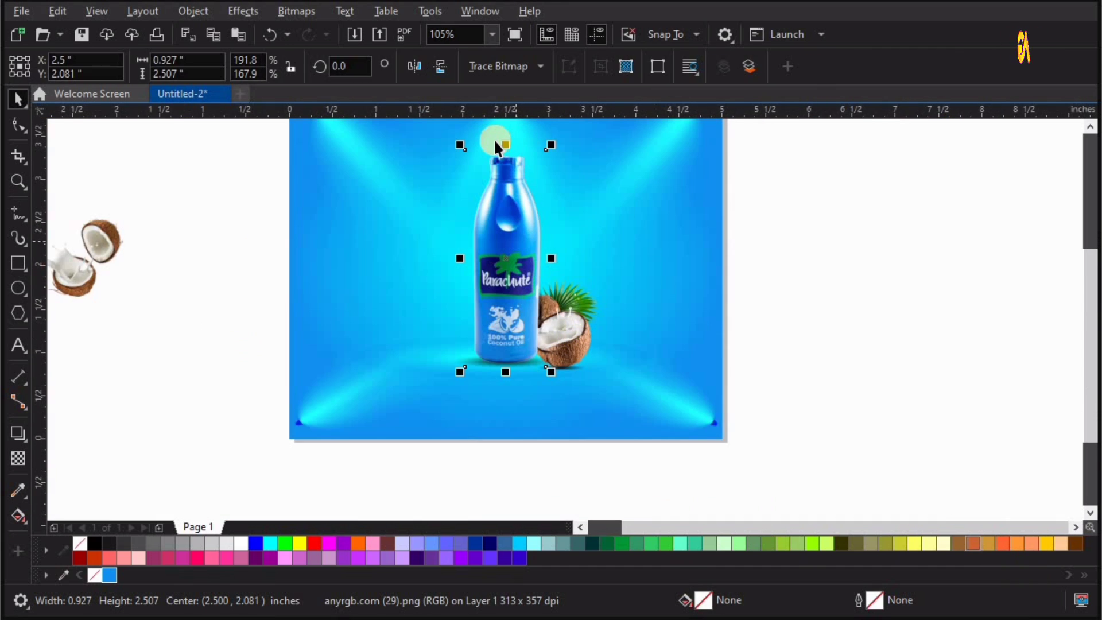
Step: Copy the bottle and paste the copy in place
click(60, 13)
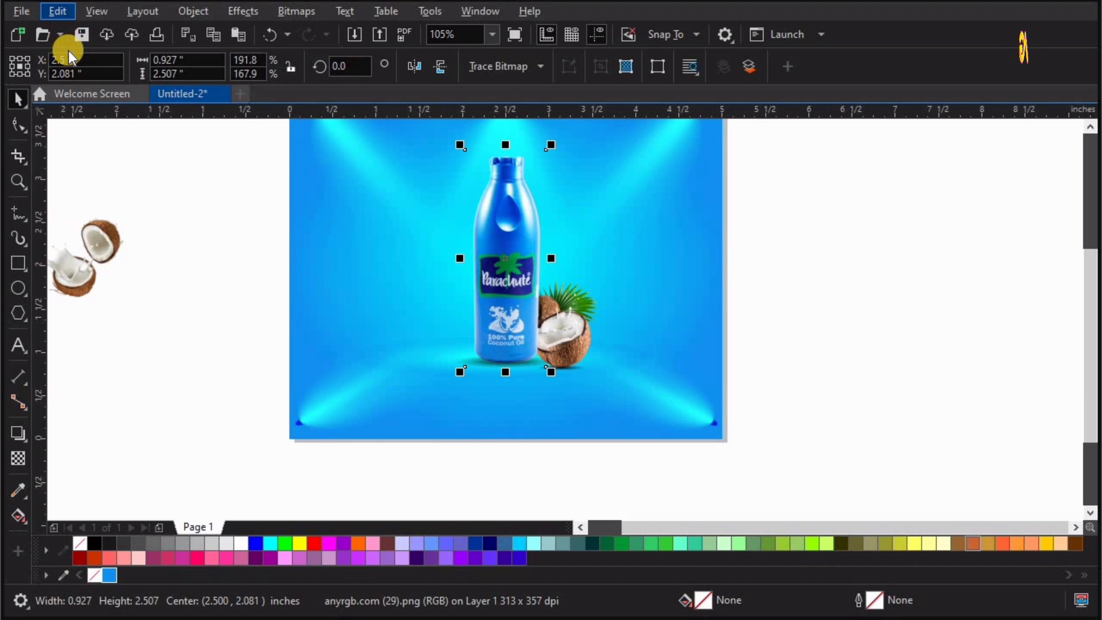
click(87, 116)
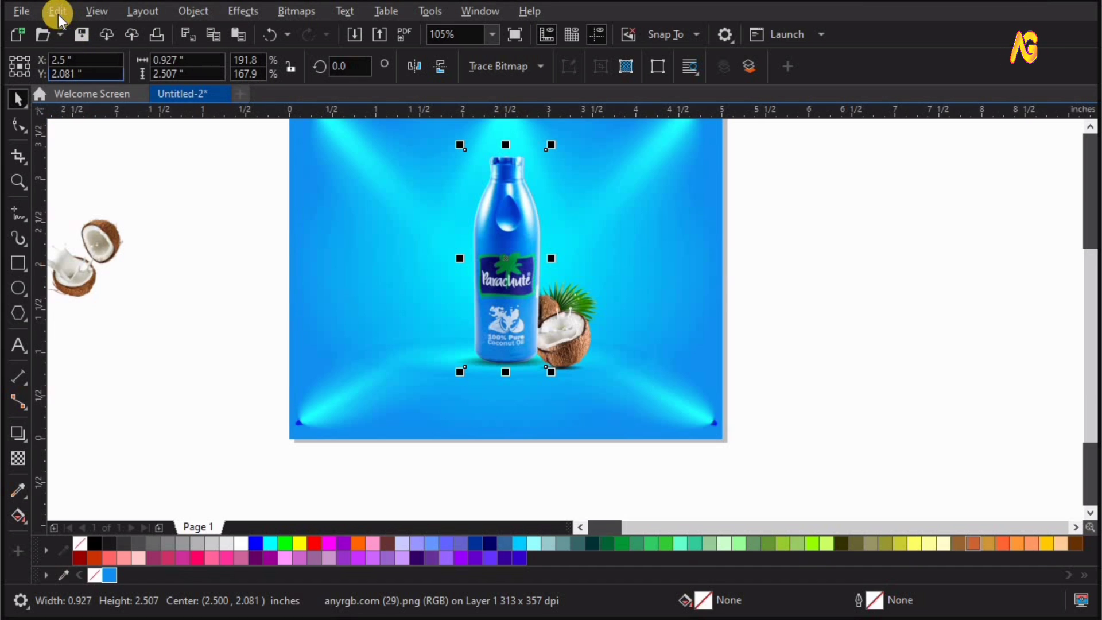
click(57, 12)
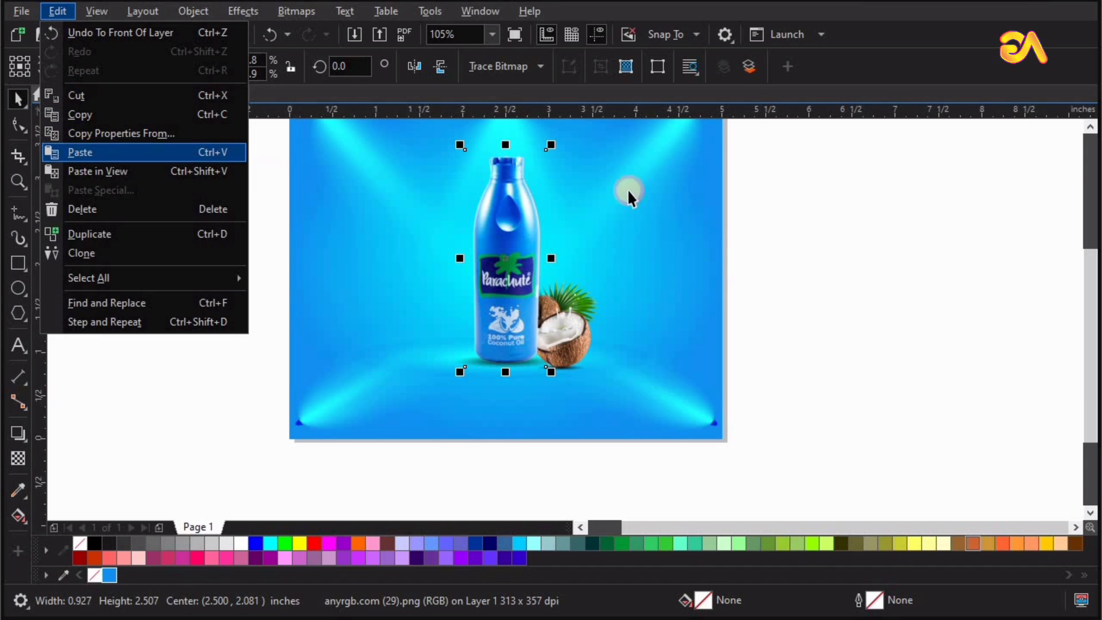
click(519, 143)
Step: Mirror the bottle copy vertically below the original and move it up to meet the original's base
drag(558, 390, 556, 456)
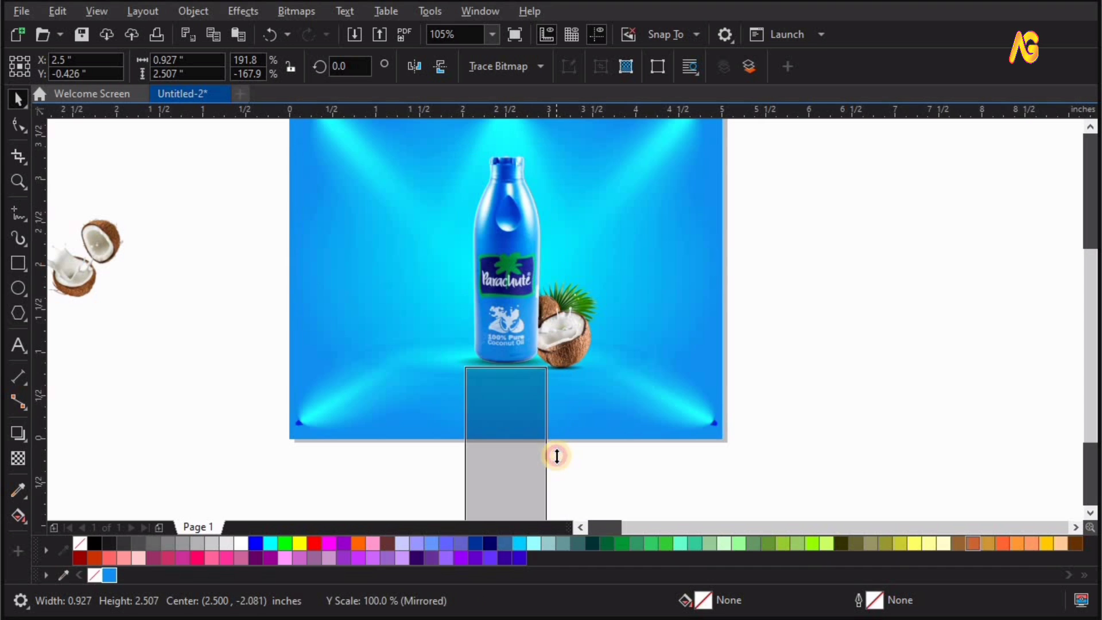
key(F2)
drag(397, 299, 641, 491)
drag(540, 405, 538, 366)
Step: Apply a linear transparency to the mirrored bottle copy so its reflection fades out toward the page's lower edge
click(19, 458)
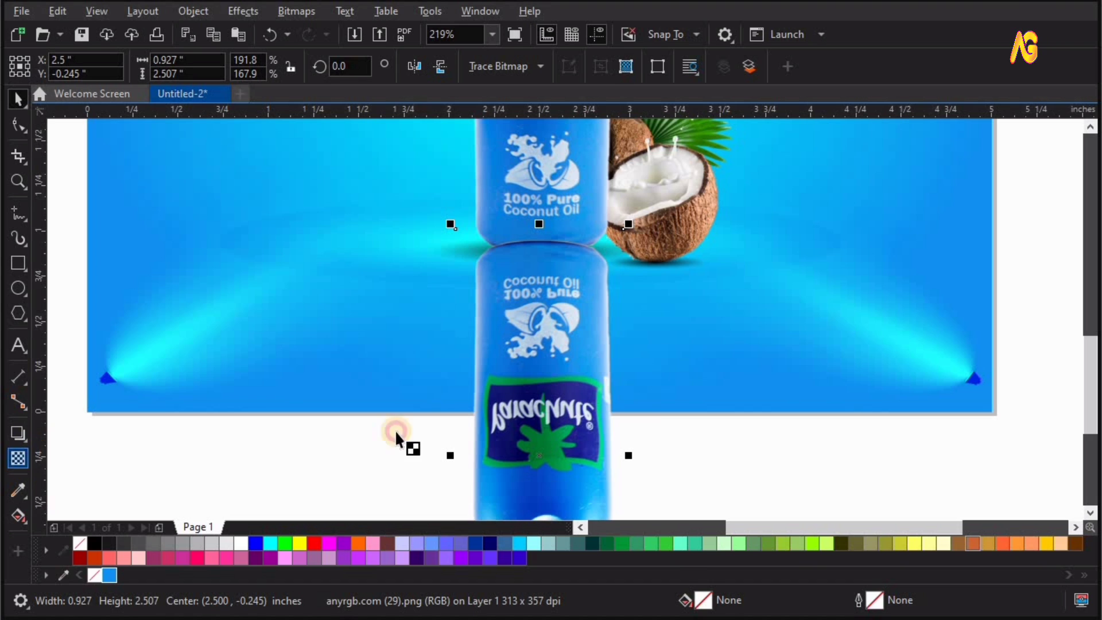
drag(552, 245, 551, 377)
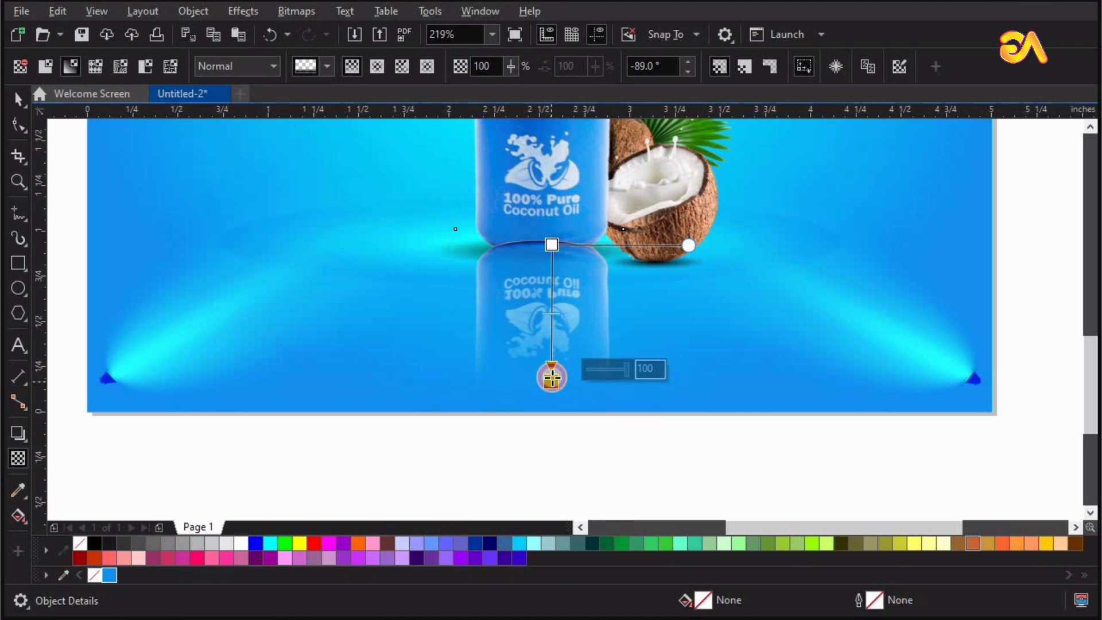
drag(552, 245, 551, 211)
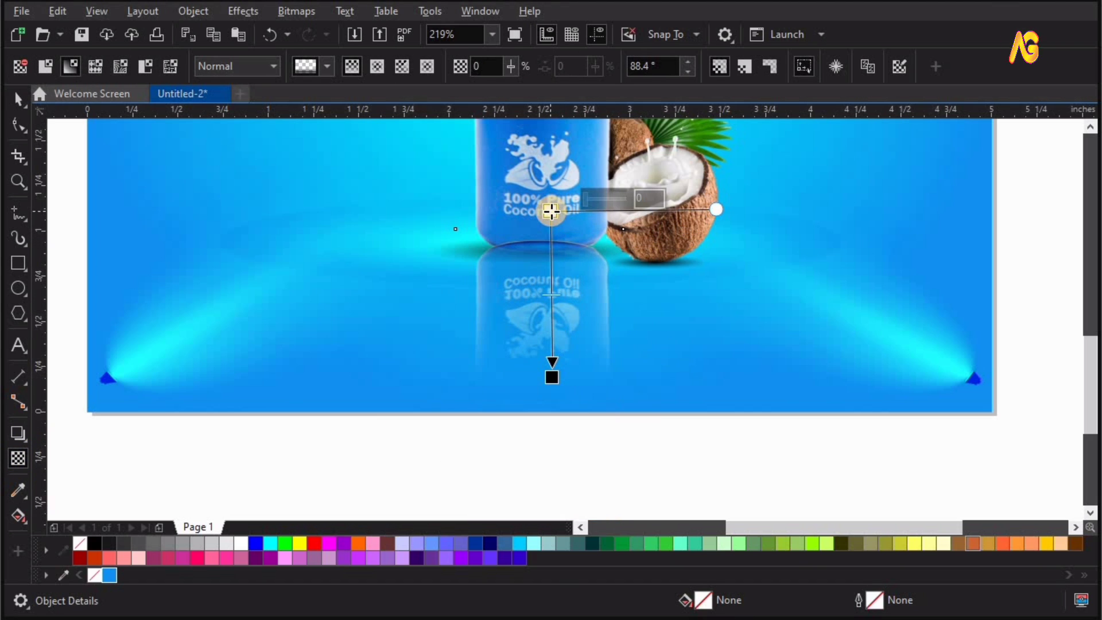
key(space)
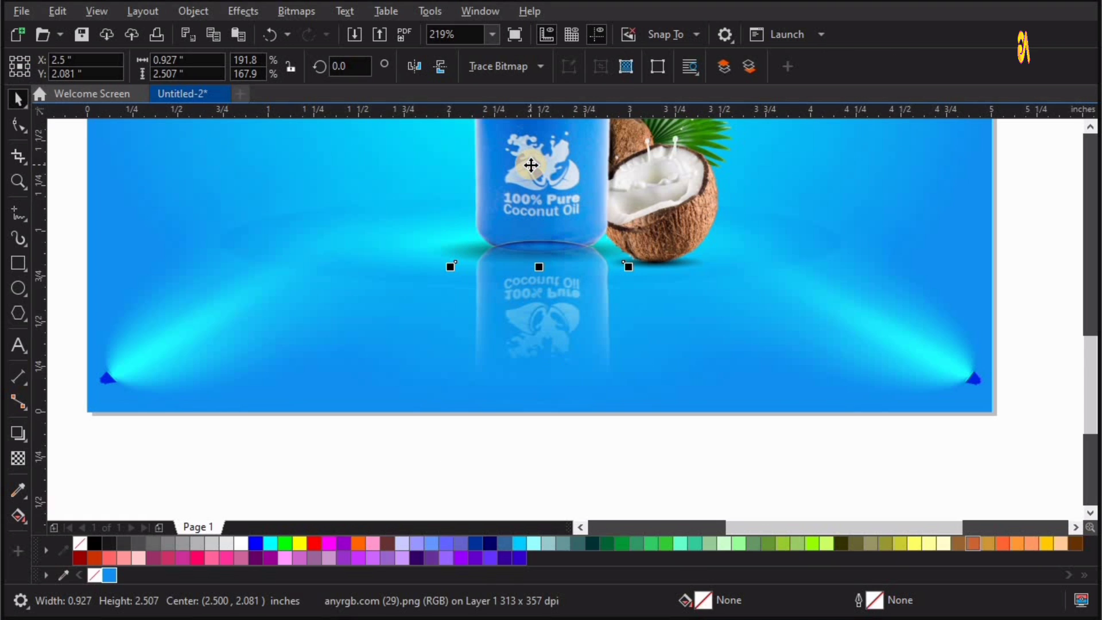
Step: Bring the original bottle to the front, above its reflection
key(shift+Page_Up)
click(519, 394)
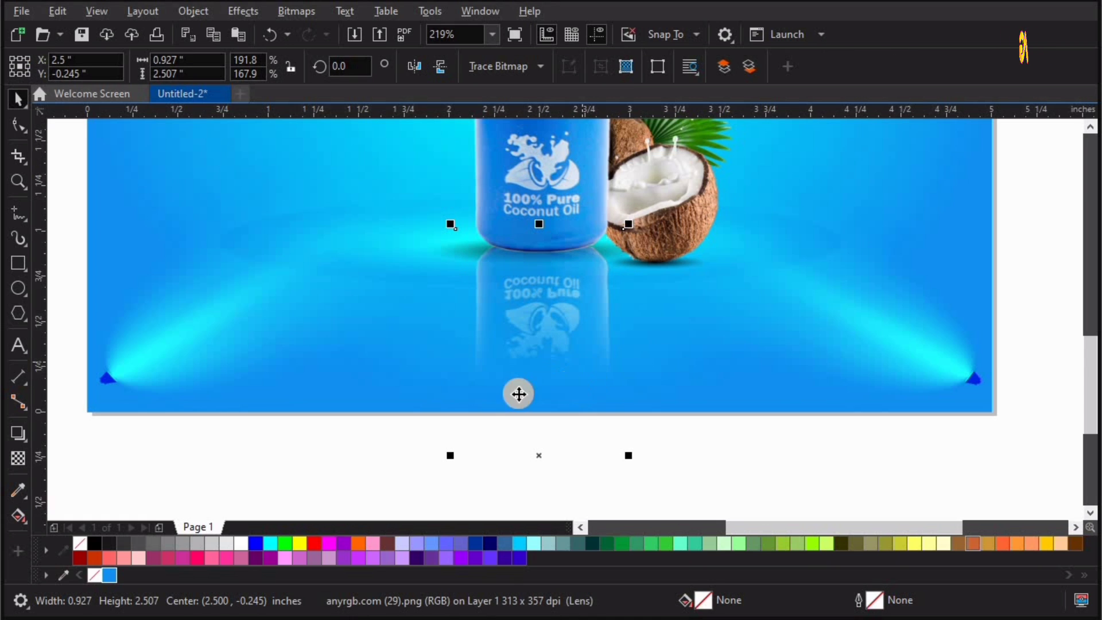
click(340, 343)
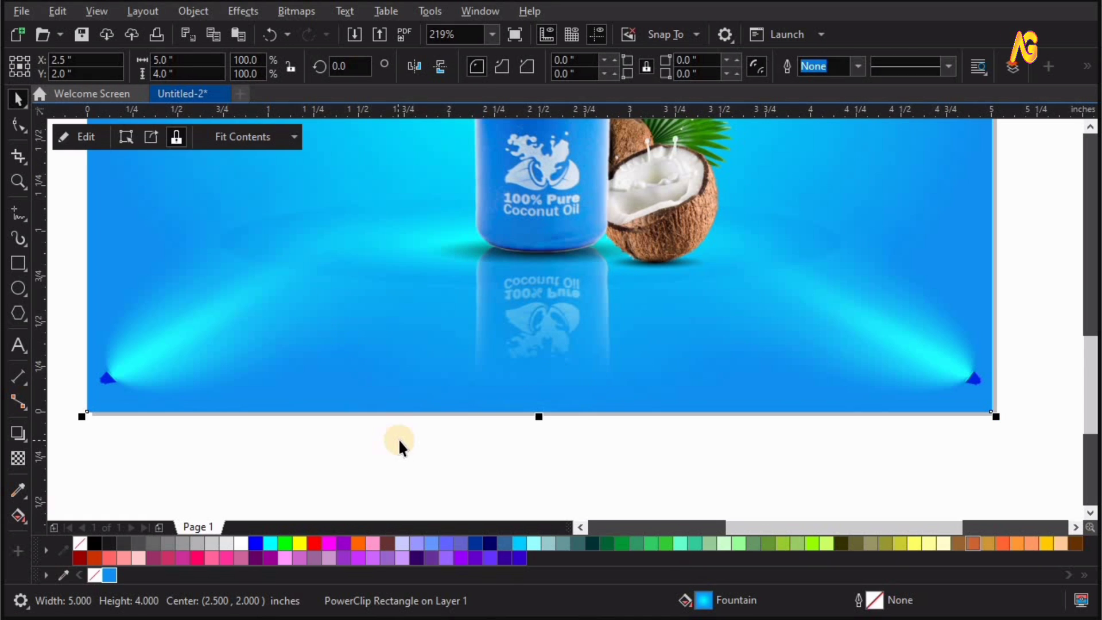
key(F4)
Step: Place the splashing coconut image between the bottle and the page's right edge, enlarged to about 1.27 by 1.17 inches
drag(241, 322, 893, 336)
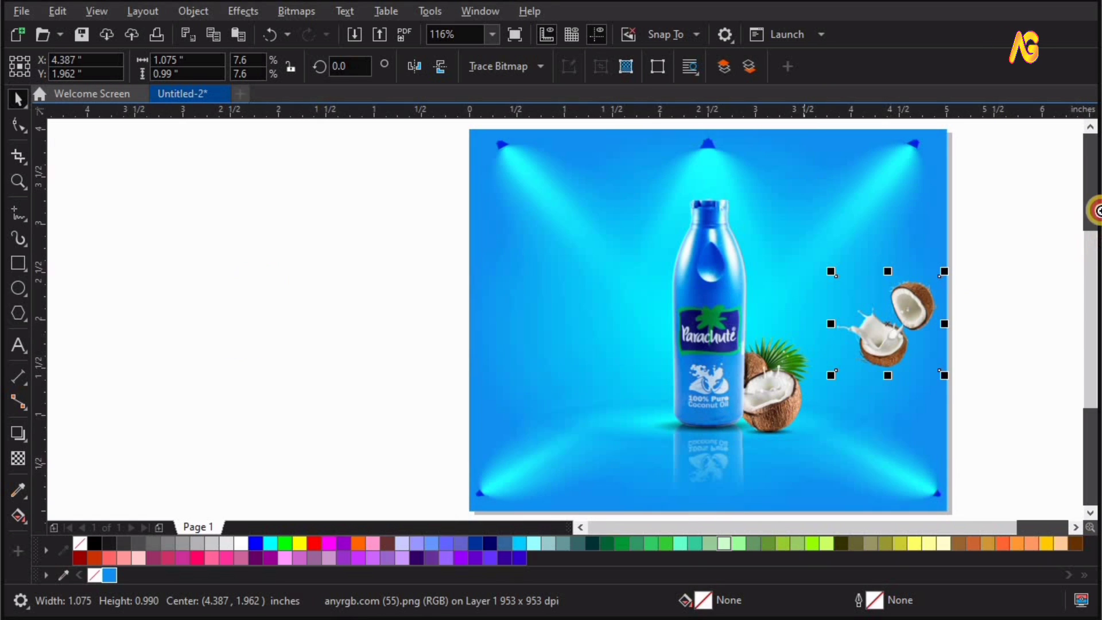
key(F2)
drag(1064, 438, 736, 171)
drag(554, 332, 625, 223)
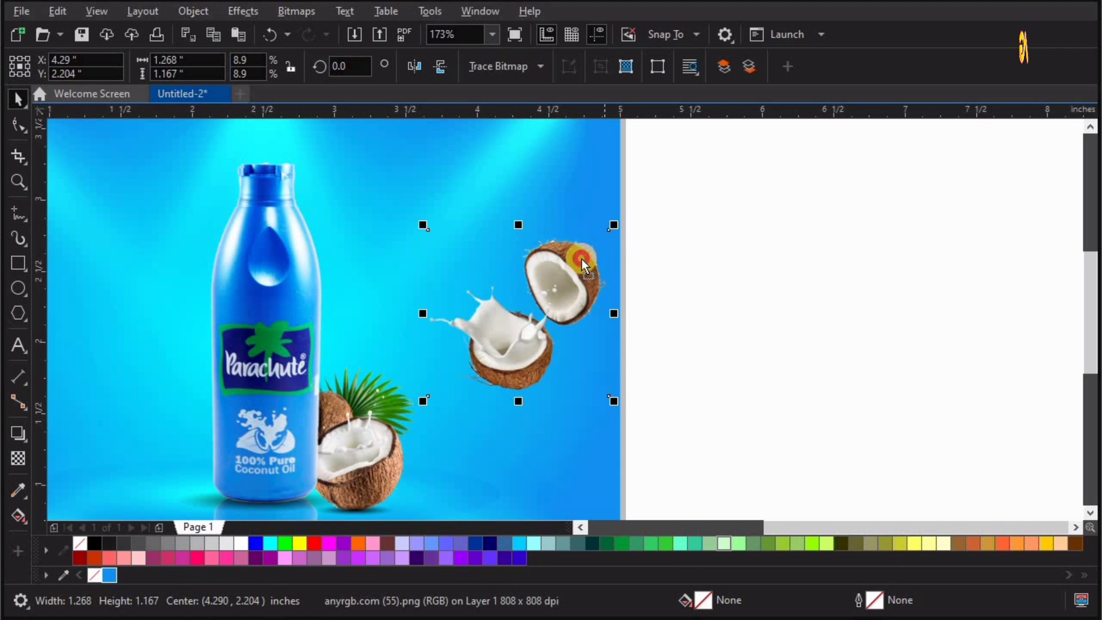
drag(583, 262, 583, 244)
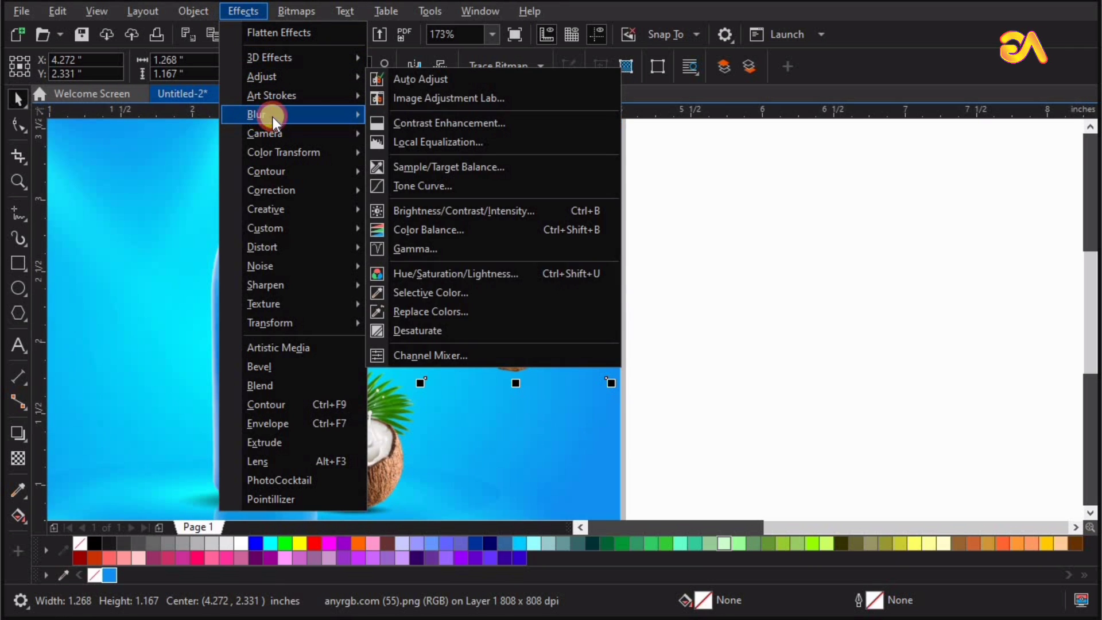
Step: Apply a Gaussian Blur with a radius of 11.5 pixels to the splashing coconut image
mouse_move(272, 114)
click(440, 153)
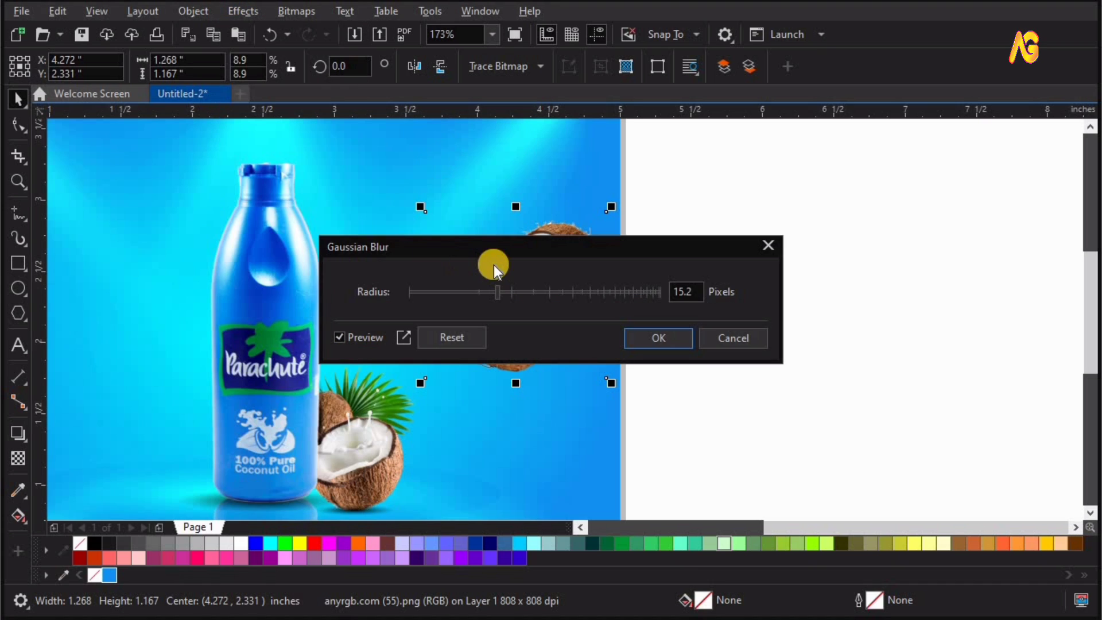
drag(459, 250, 837, 153)
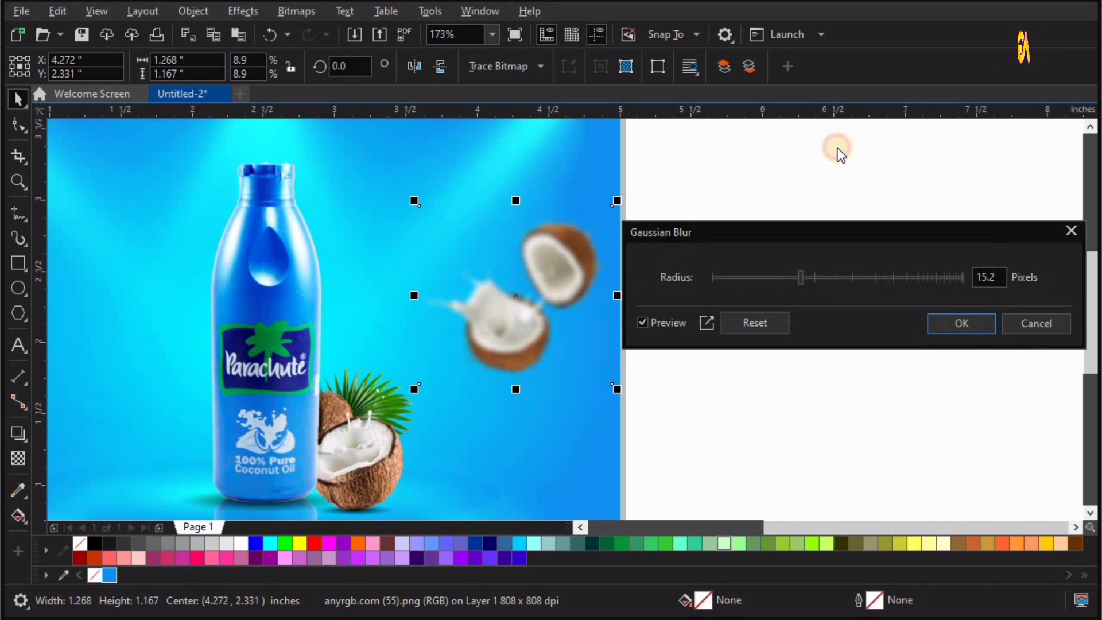
drag(875, 194, 868, 193)
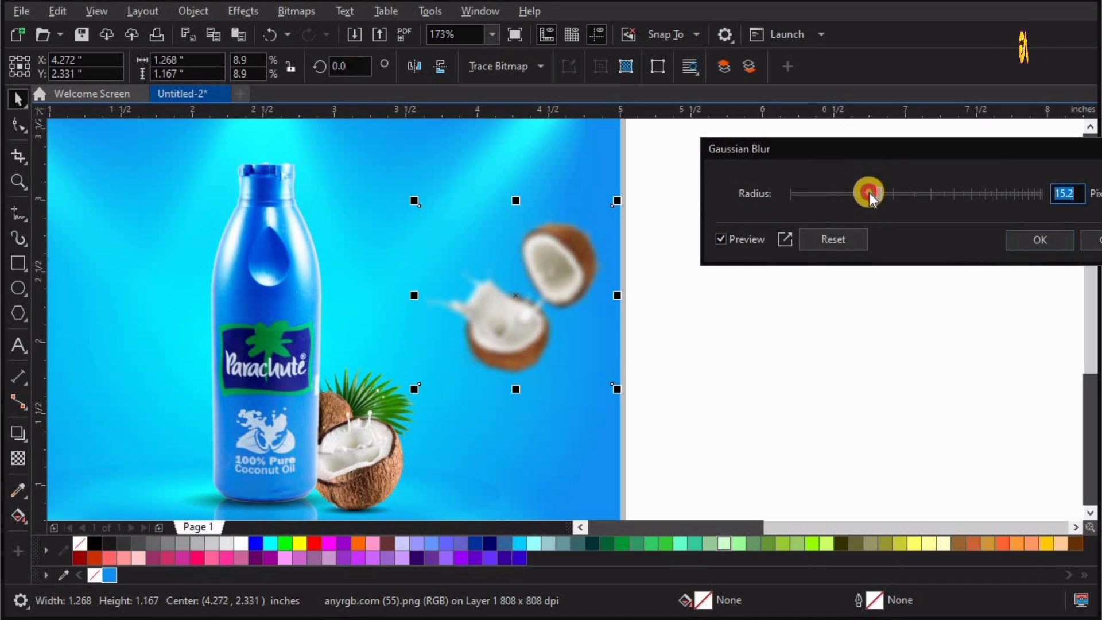
click(1058, 236)
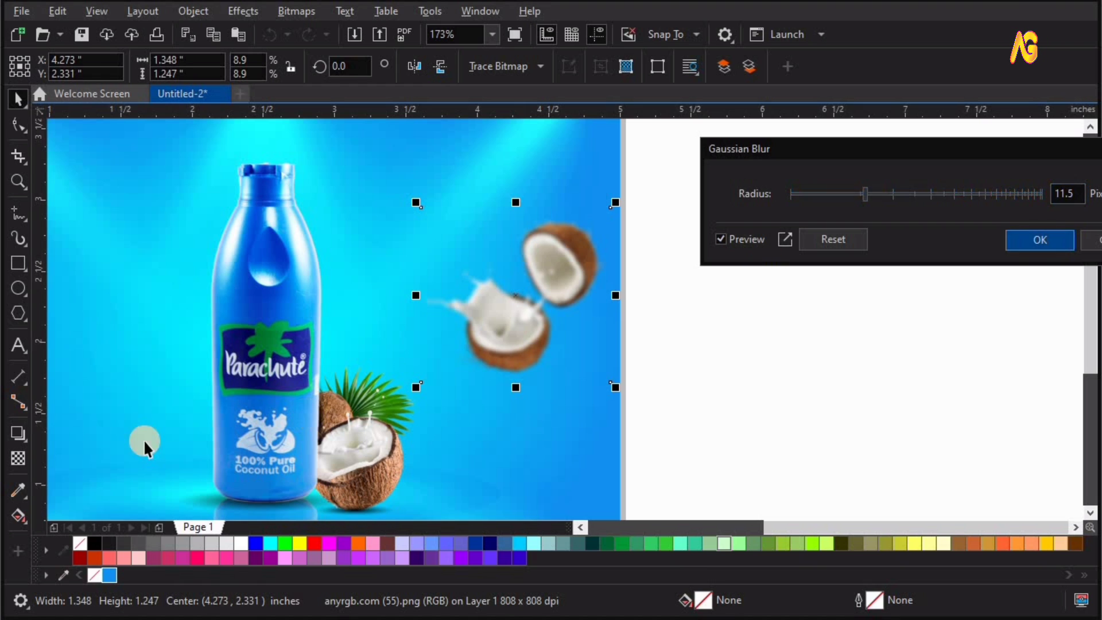
Step: Try the Screen merge mode on the blurred coconut image and settle on Overlay
click(18, 458)
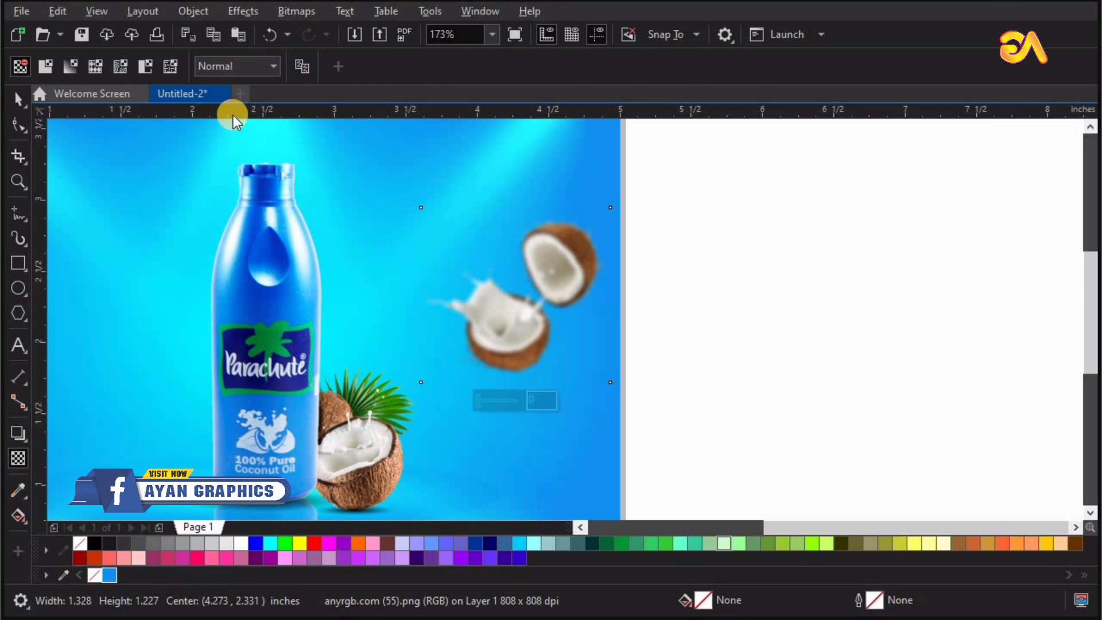
click(225, 68)
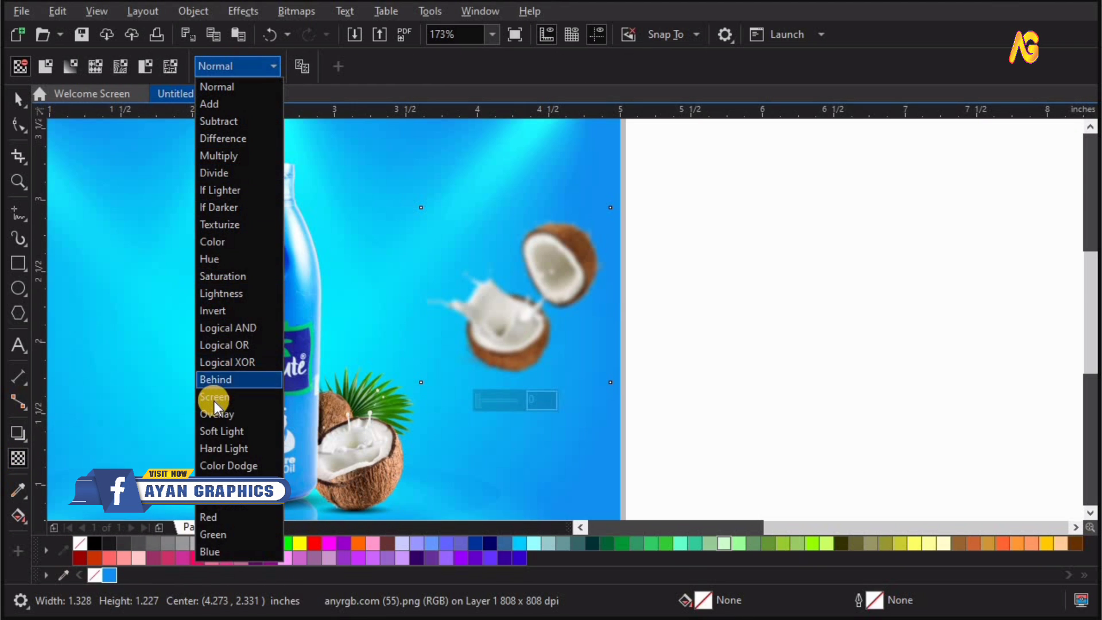
click(215, 400)
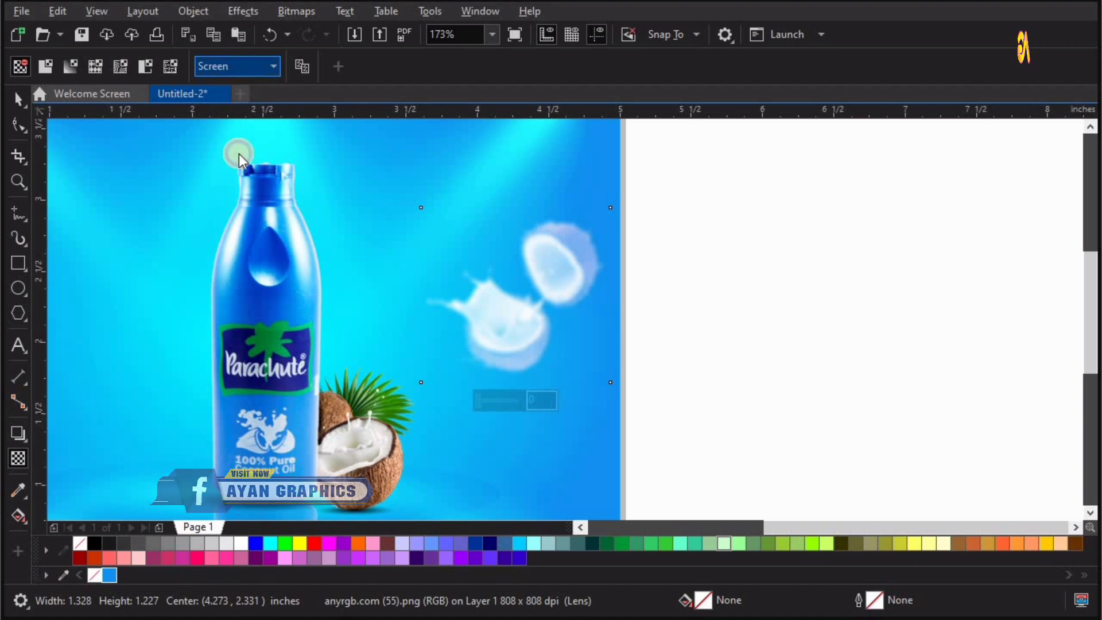
click(239, 66)
click(221, 412)
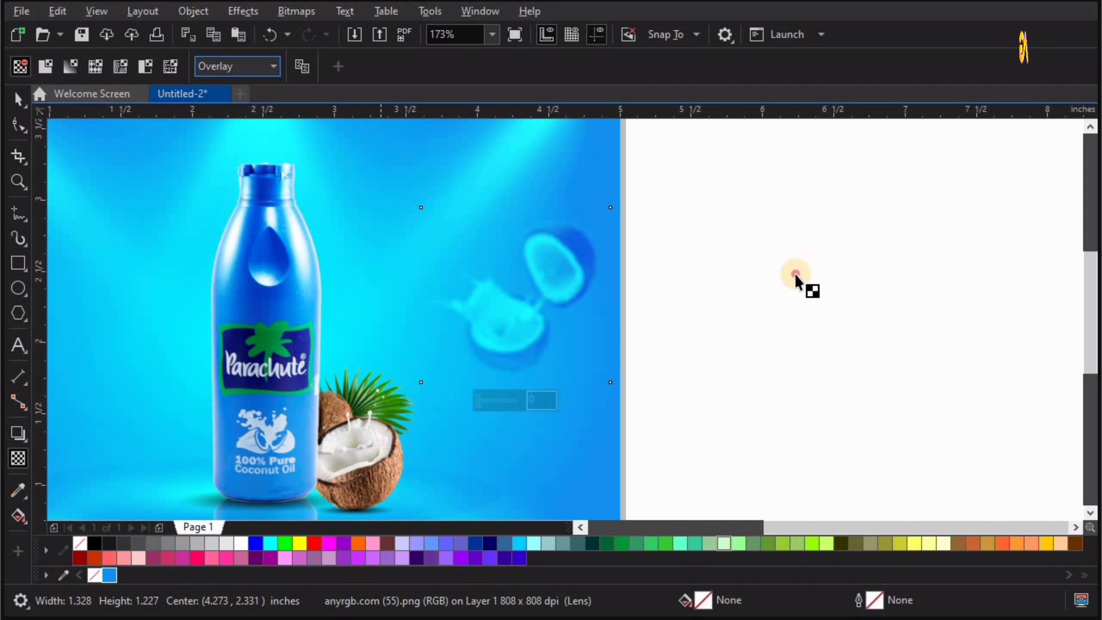
click(656, 295)
click(573, 244)
key(space)
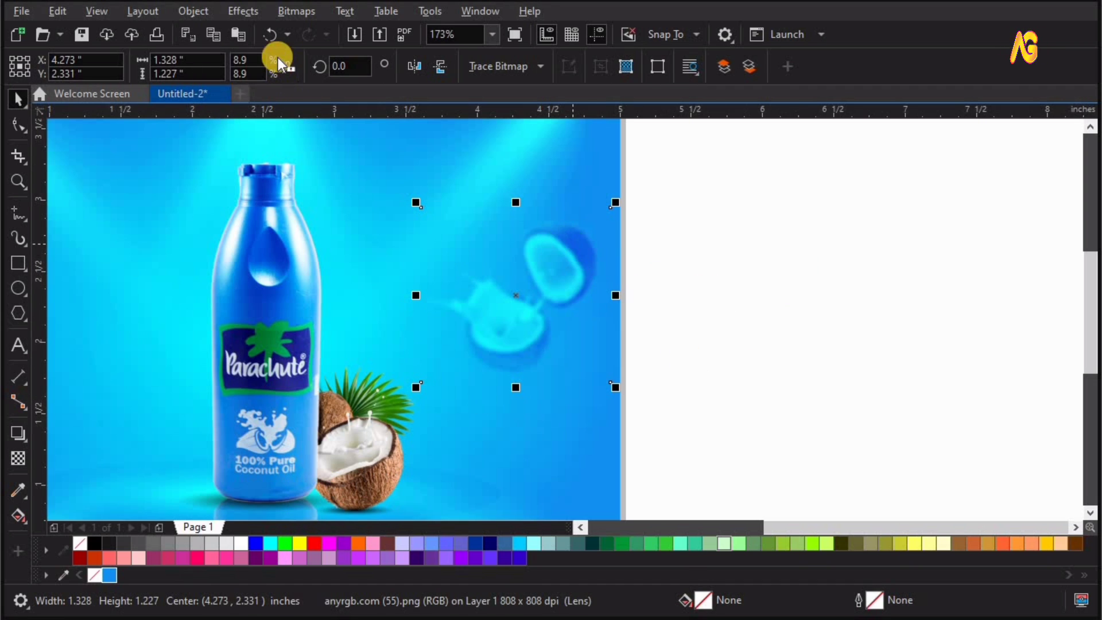
Step: PowerClip the blurred coconut image inside the blue background rectangle
click(207, 11)
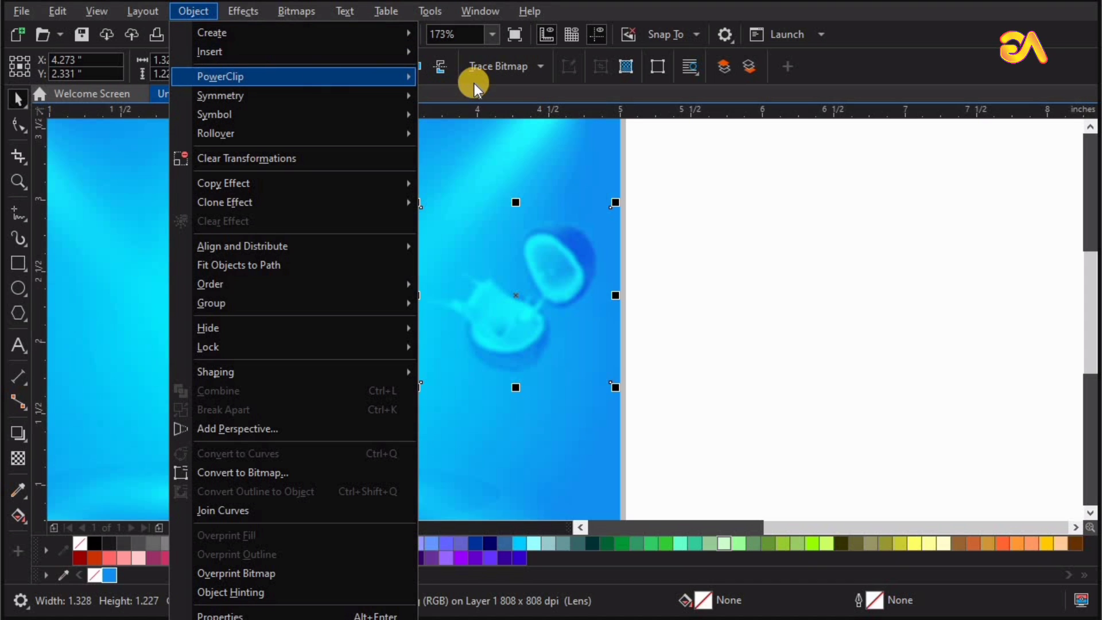
mouse_move(299, 77)
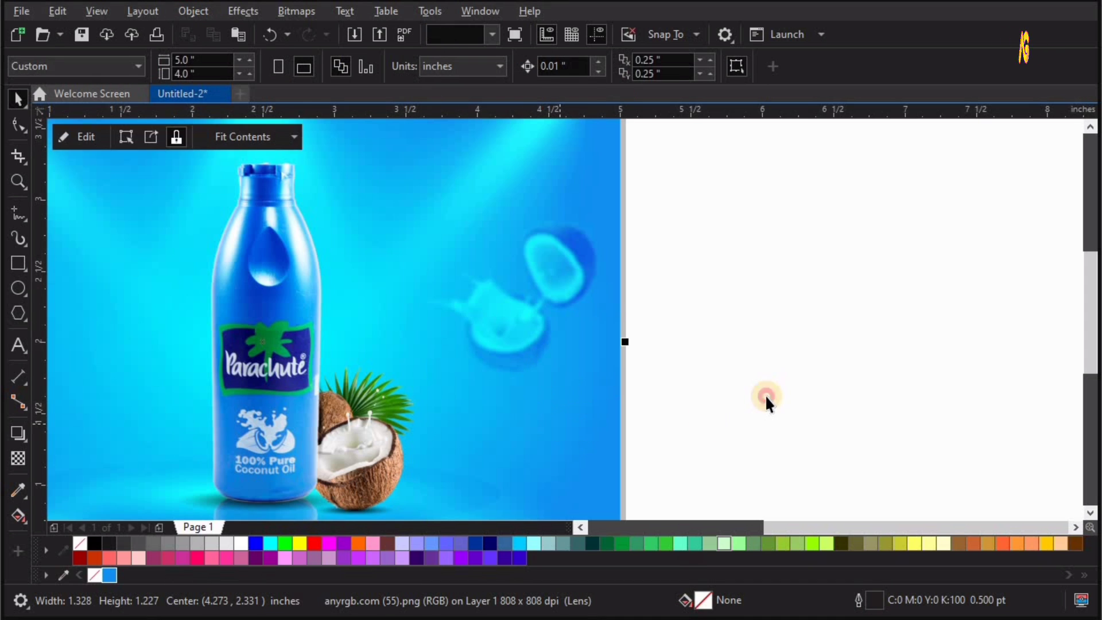
click(766, 396)
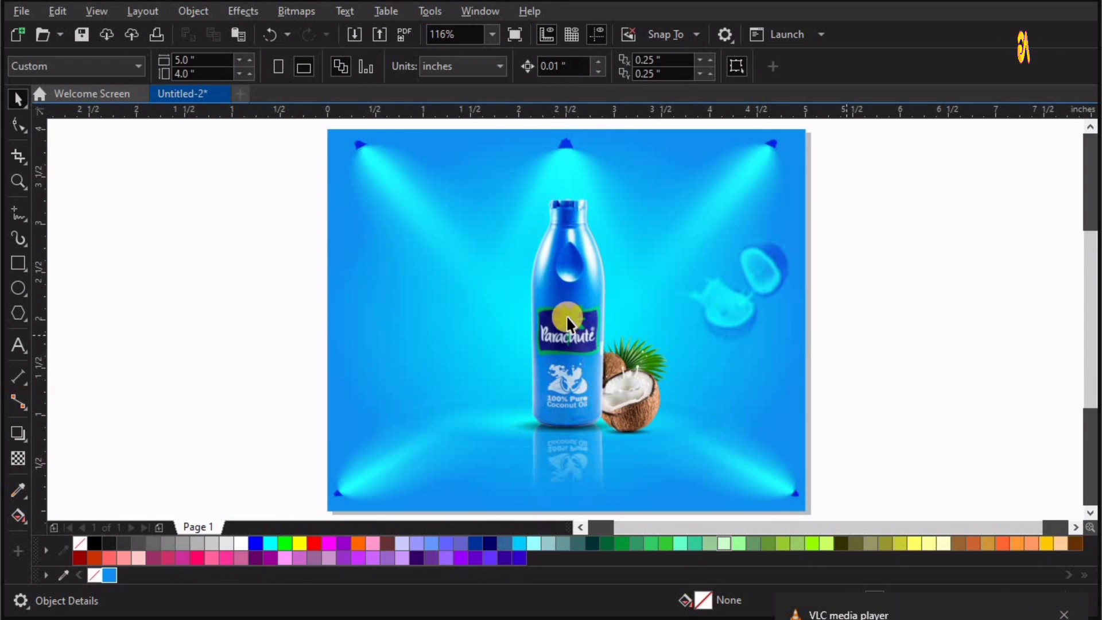
Step: Create a vertically mirrored copy of the coconut beside the bottle, directly below the original
scroll(566, 315, up, 1)
click(539, 282)
drag(526, 313, 536, 374)
right_click(536, 374)
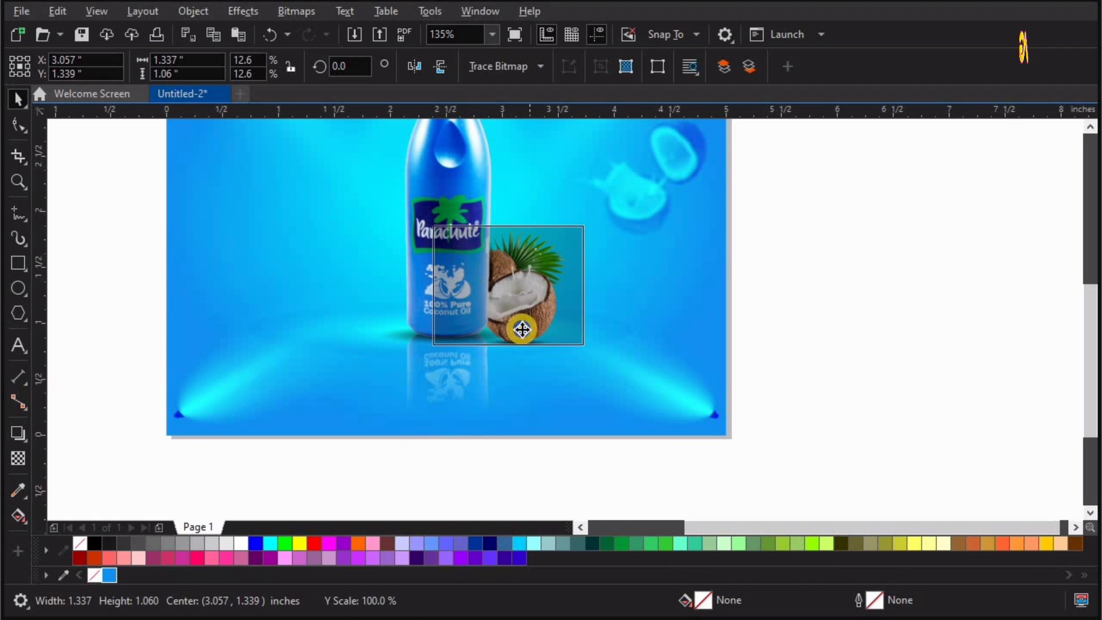
Step: Rotate the mirrored coconut copy to about 316.3 degrees and position it against the original coconut's base
key(F2)
drag(381, 248, 760, 569)
key(space)
click(540, 289)
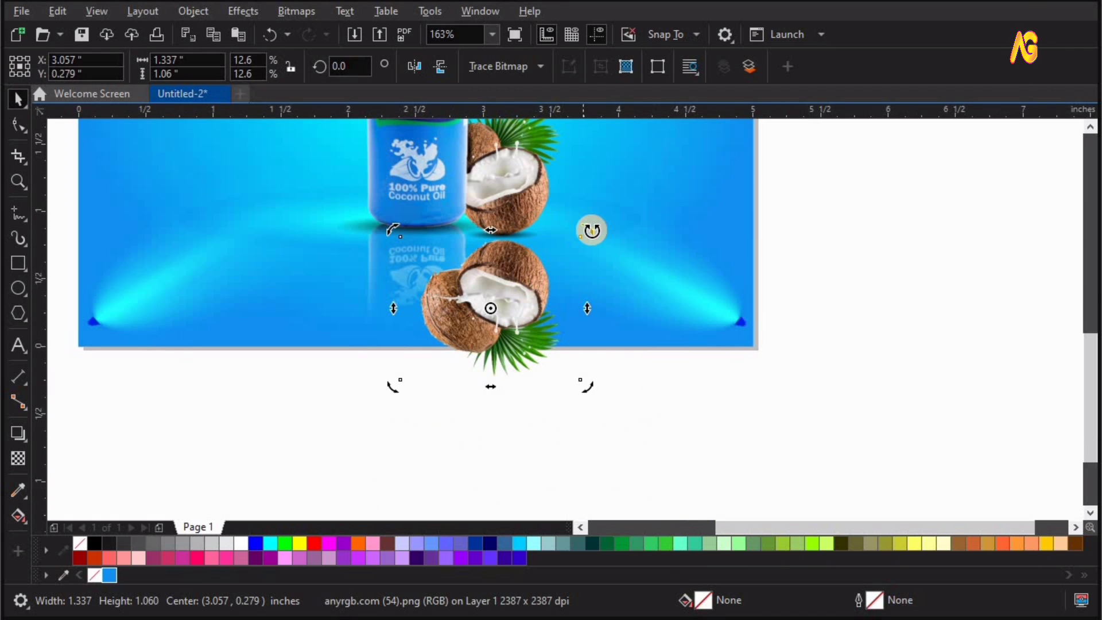
drag(591, 231, 605, 288)
key(space)
key(space)
mouse_move(496, 279)
mouse_down()
mouse_move(472, 258)
mouse_move(502, 276)
mouse_up()
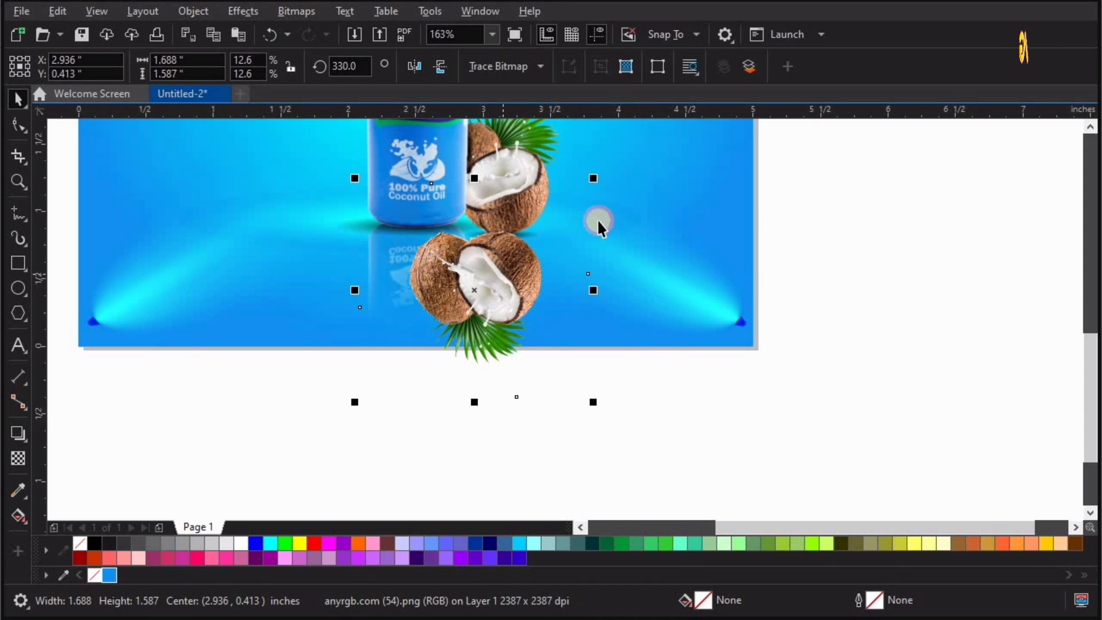
drag(603, 215, 546, 292)
click(512, 291)
key(space)
Step: Apply a linear transparency to the mirrored coconut so only the part near the original's base shows as a fading reflection
click(18, 458)
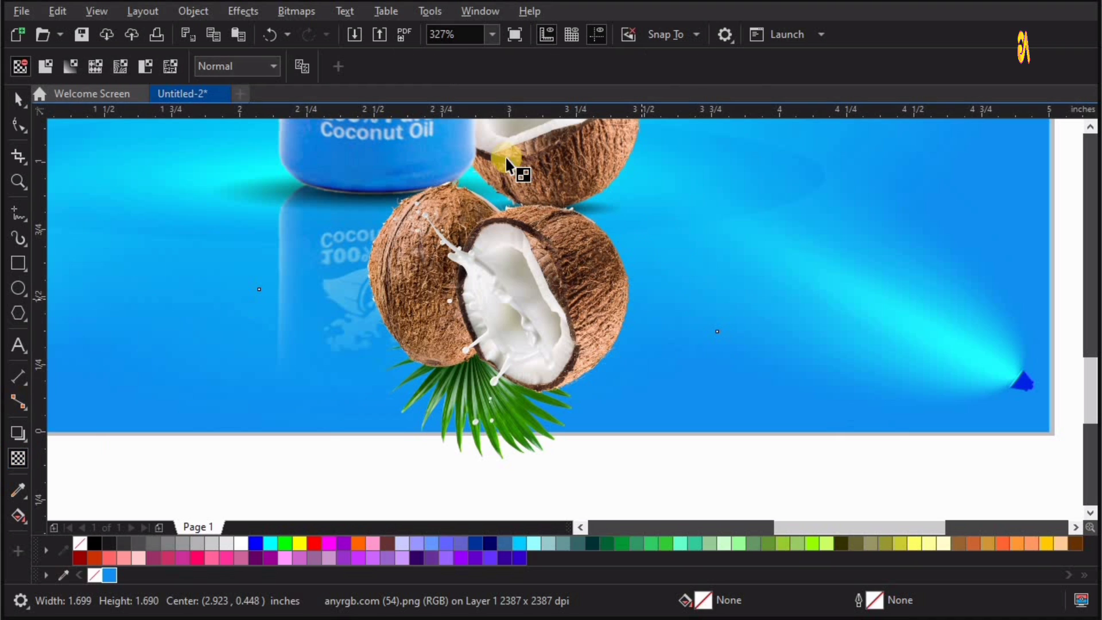
drag(508, 158, 505, 343)
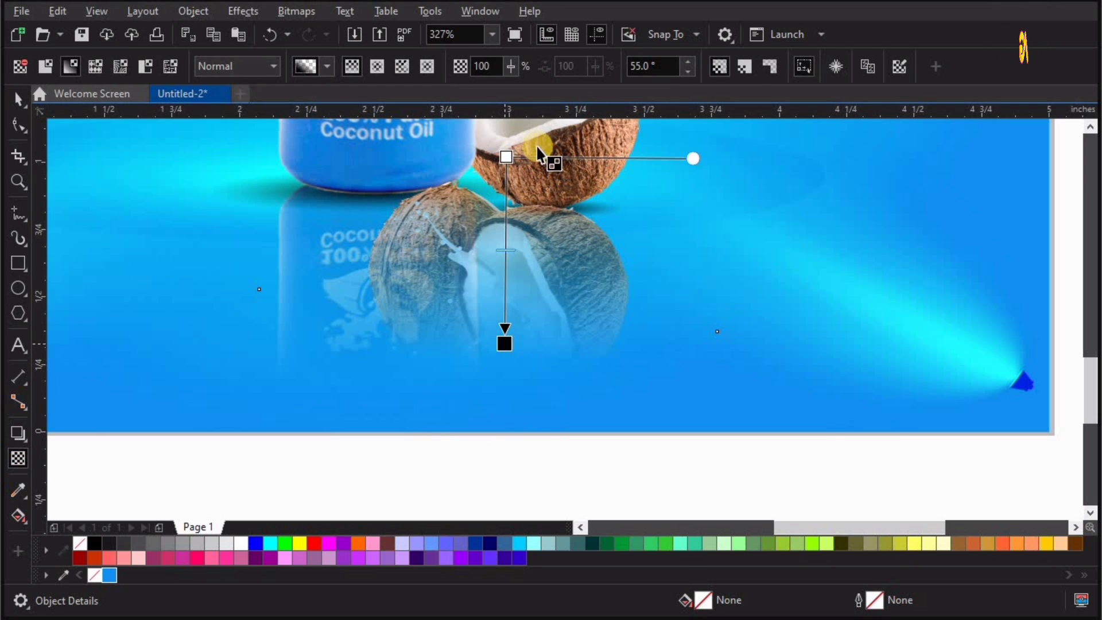
drag(507, 159, 502, 130)
click(505, 345)
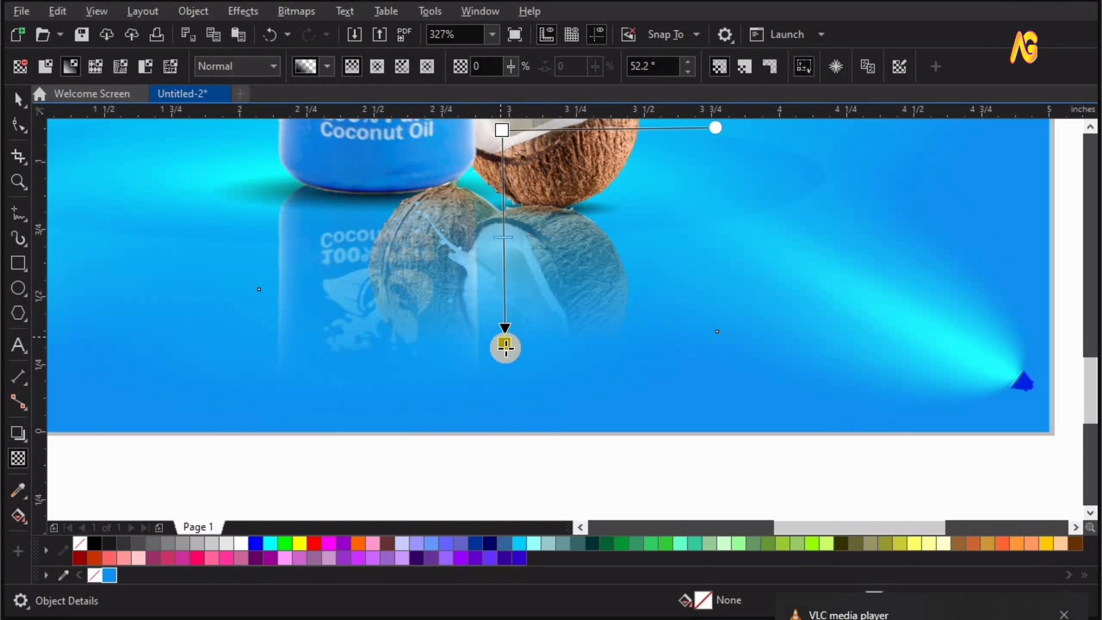
drag(506, 316, 507, 279)
key(space)
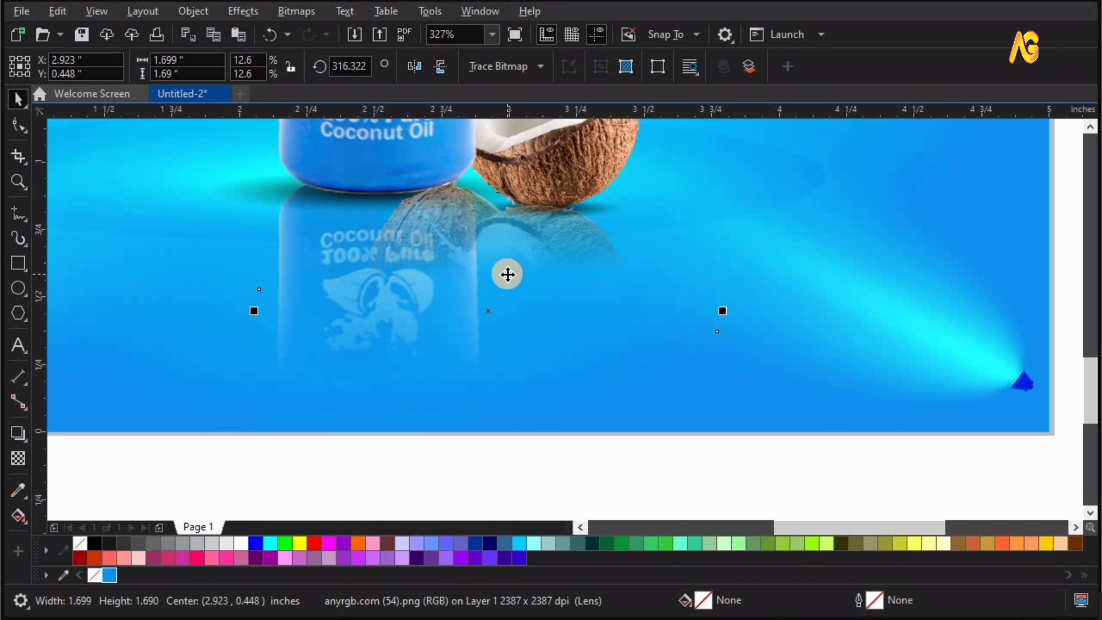
Step: PowerClip the coconut reflection into the background rectangle and bring the bottle's reflection in front of it within the clipped contents
click(360, 377)
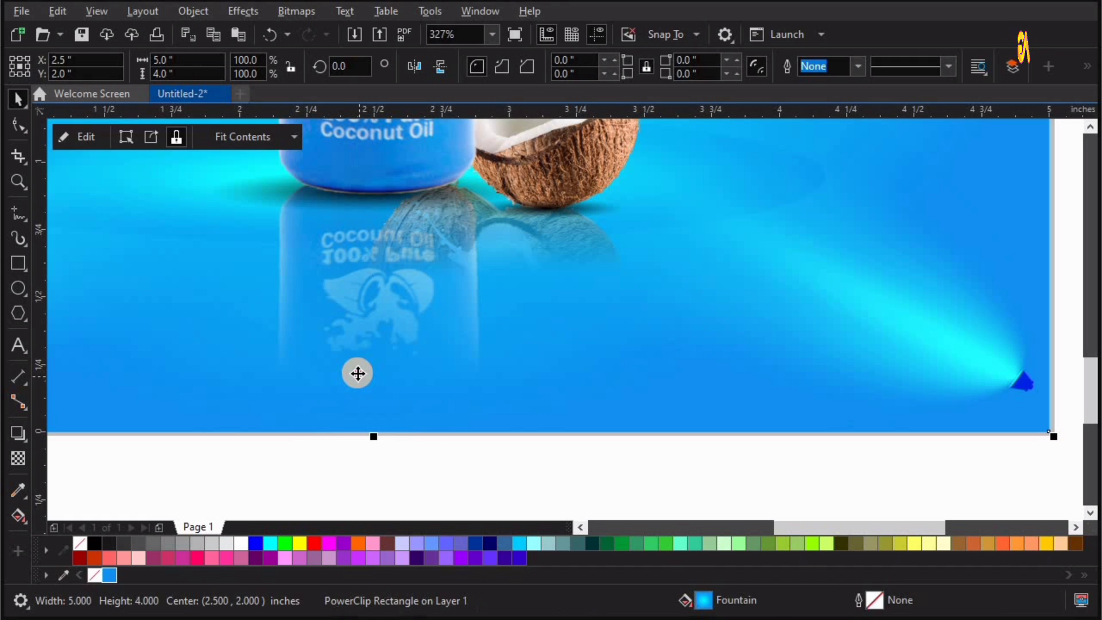
double_click(358, 374)
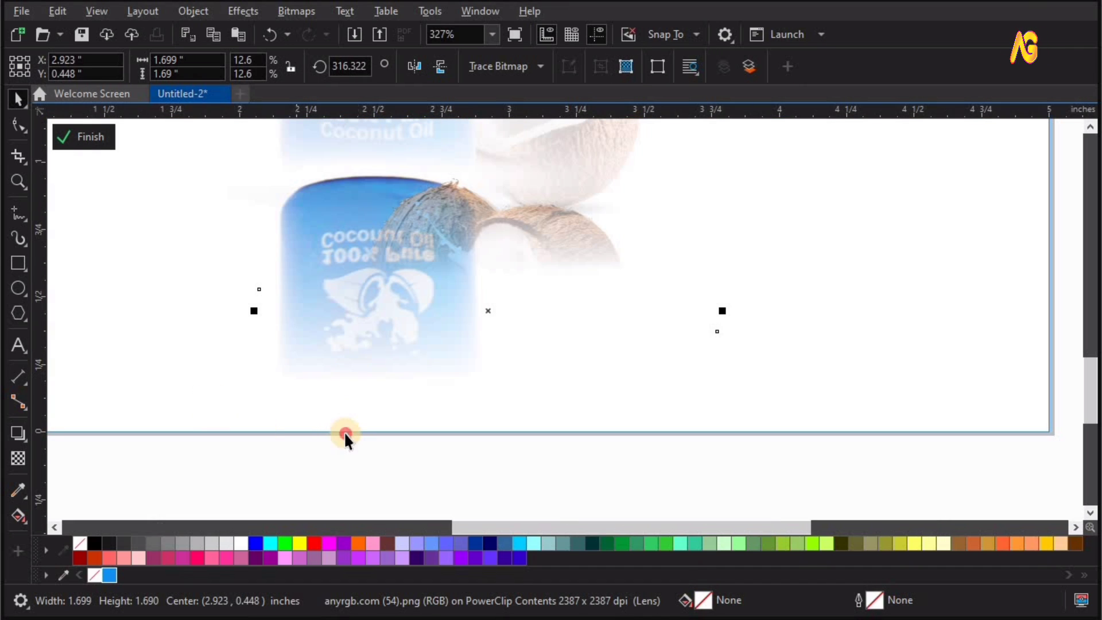
click(345, 458)
key(shift+Page_Up)
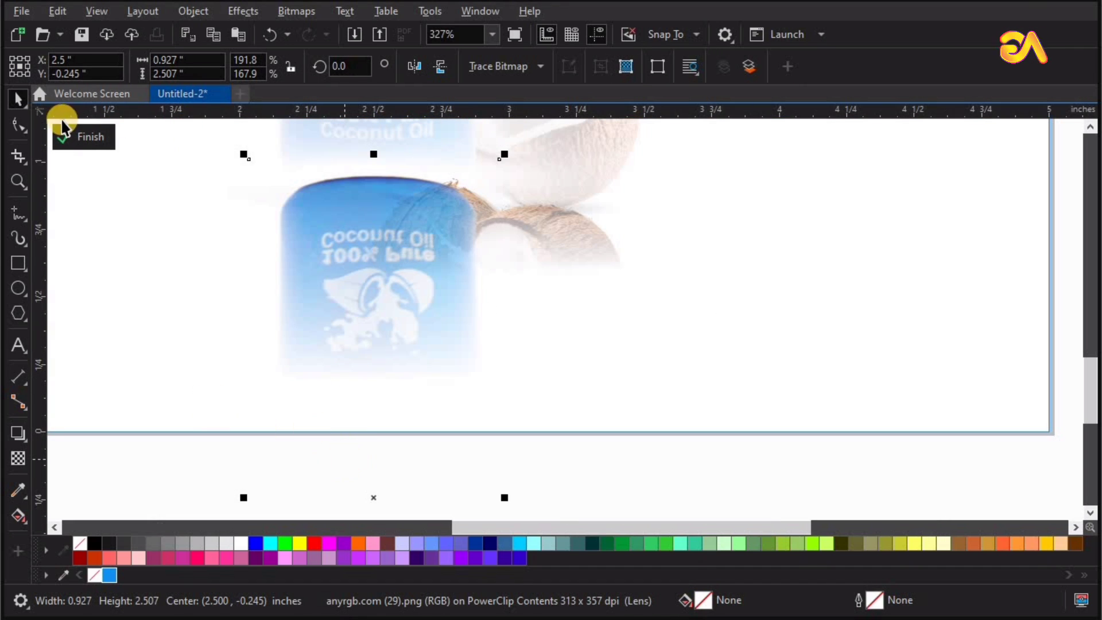
click(86, 138)
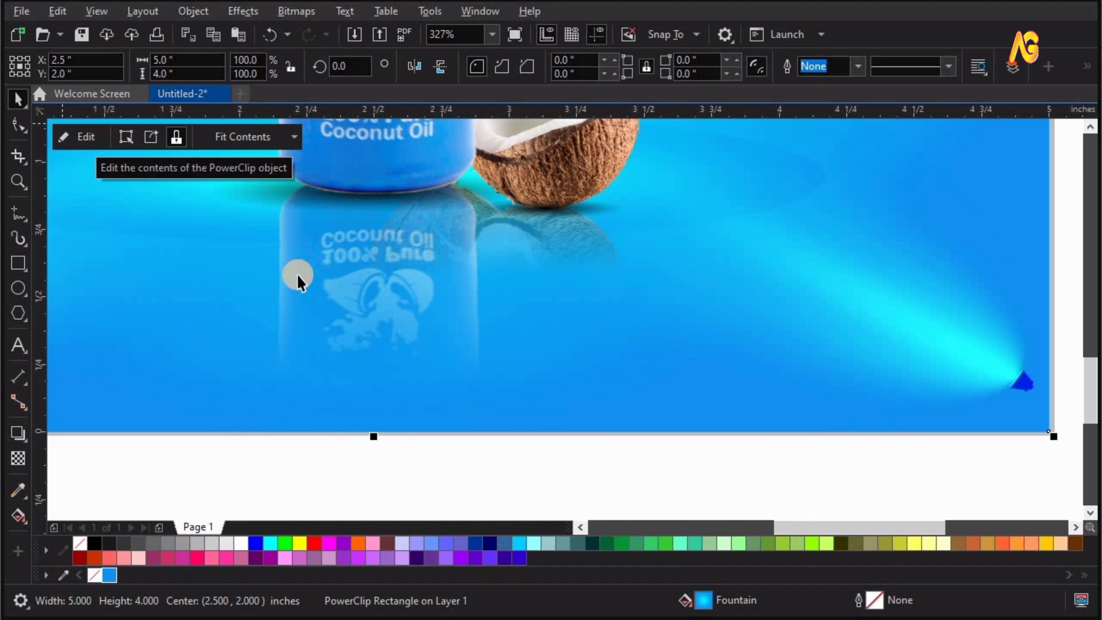
key(F4)
click(947, 277)
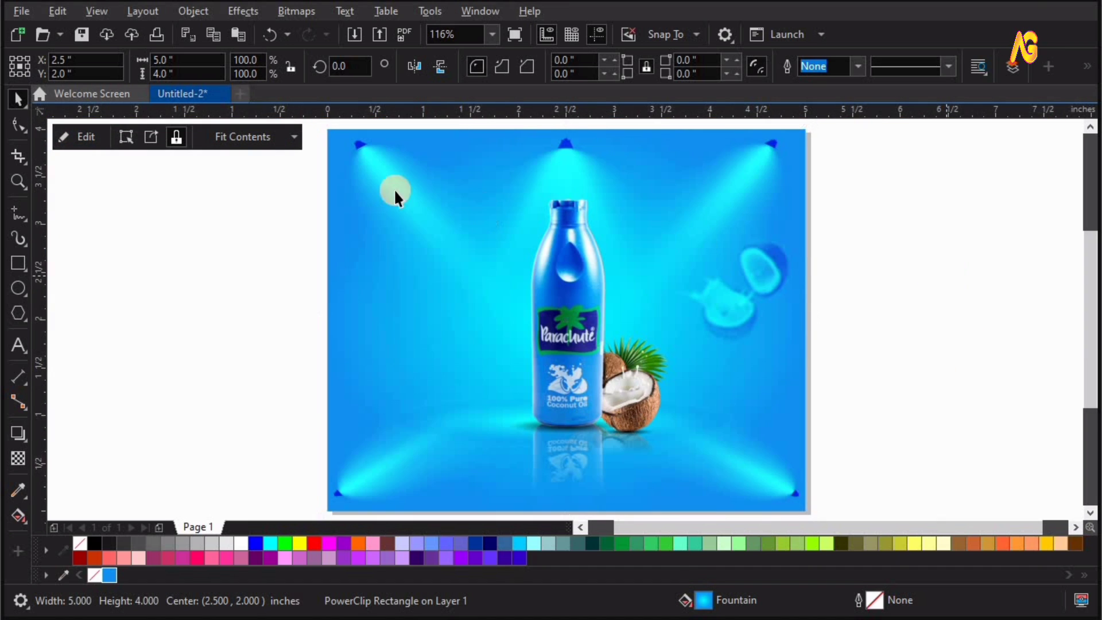
click(26, 12)
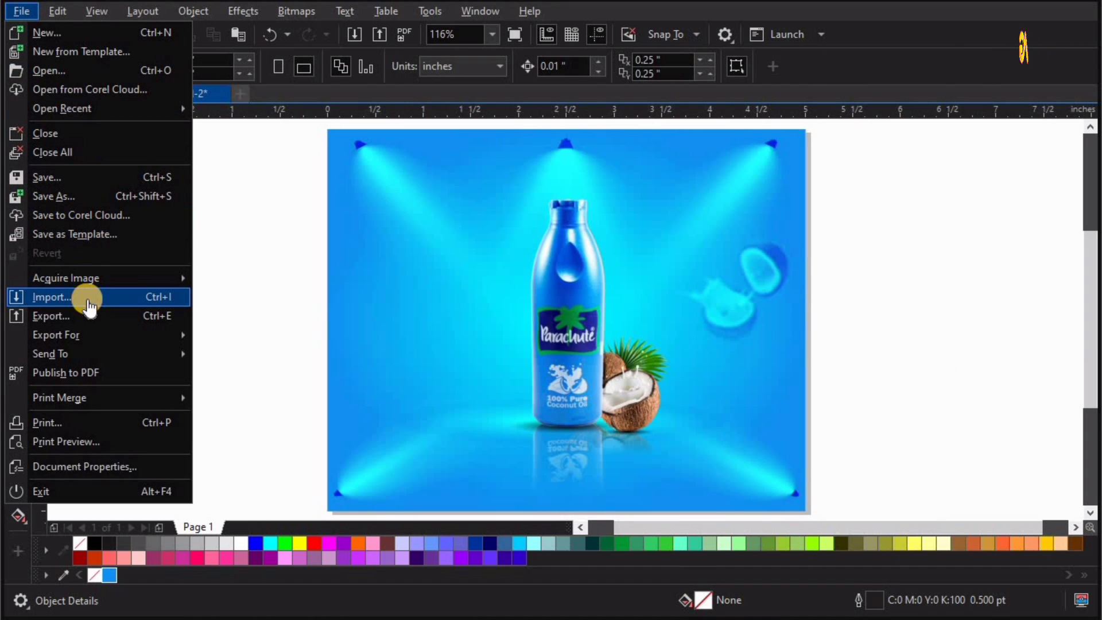
click(87, 299)
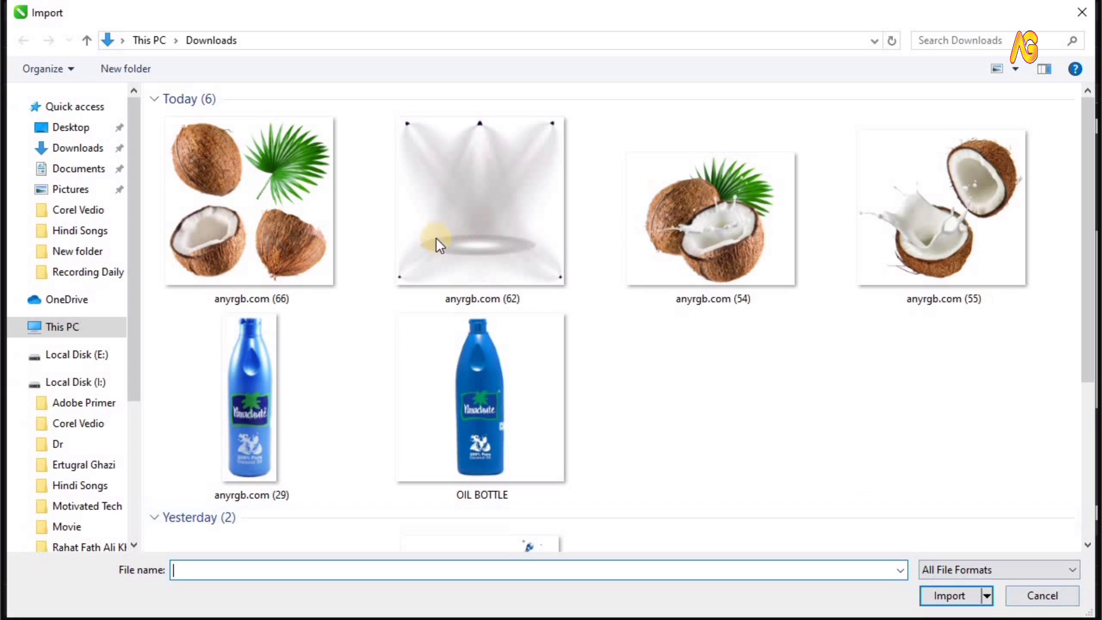
click(1044, 597)
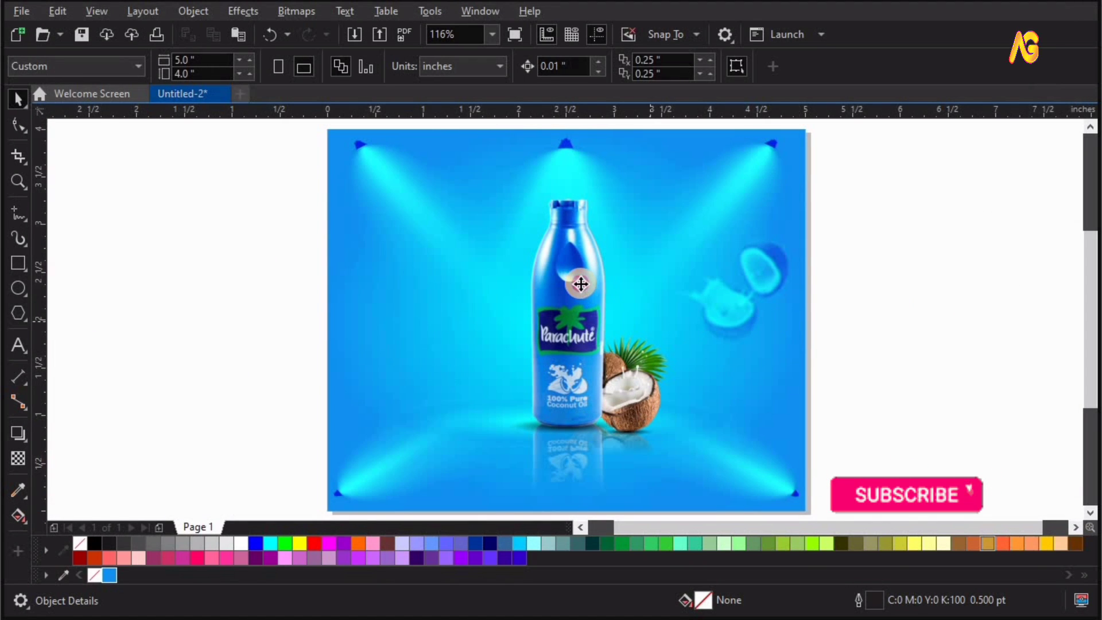
Step: Adjust the bottle image's colour with Hue/Saturation/Lightness, using hue 2, saturation 54 and lightness 17 on the Master channel
click(581, 284)
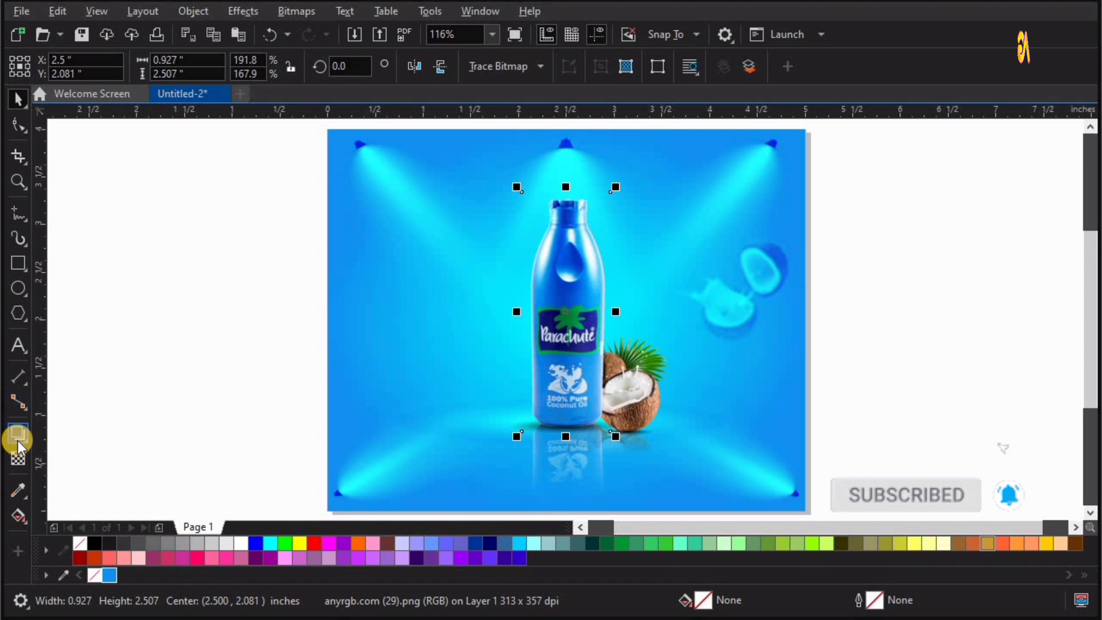
click(241, 11)
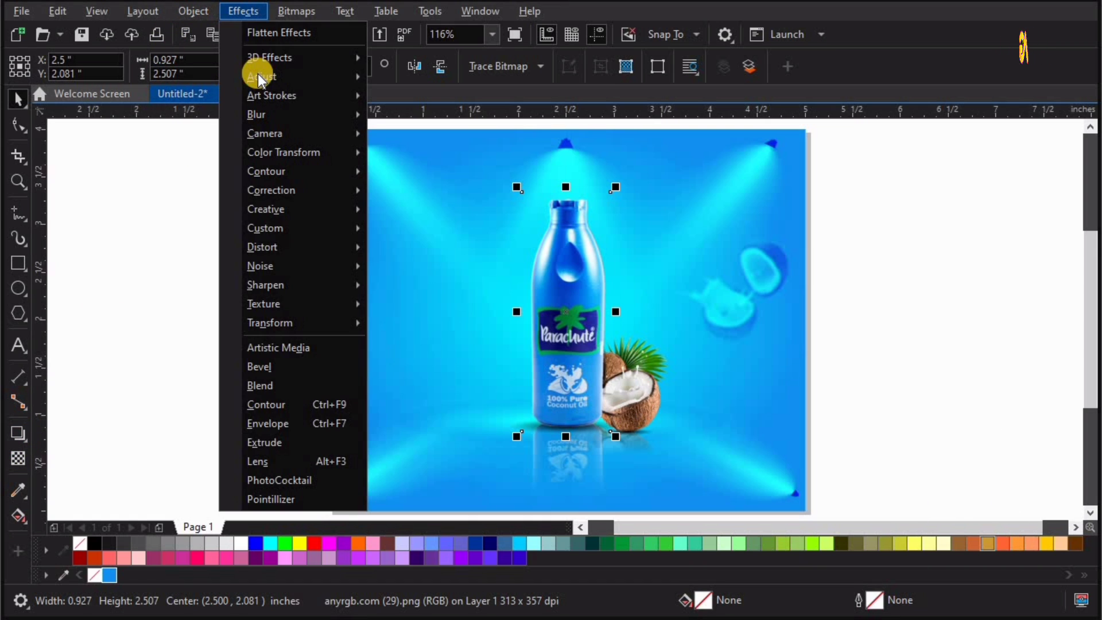
mouse_move(258, 76)
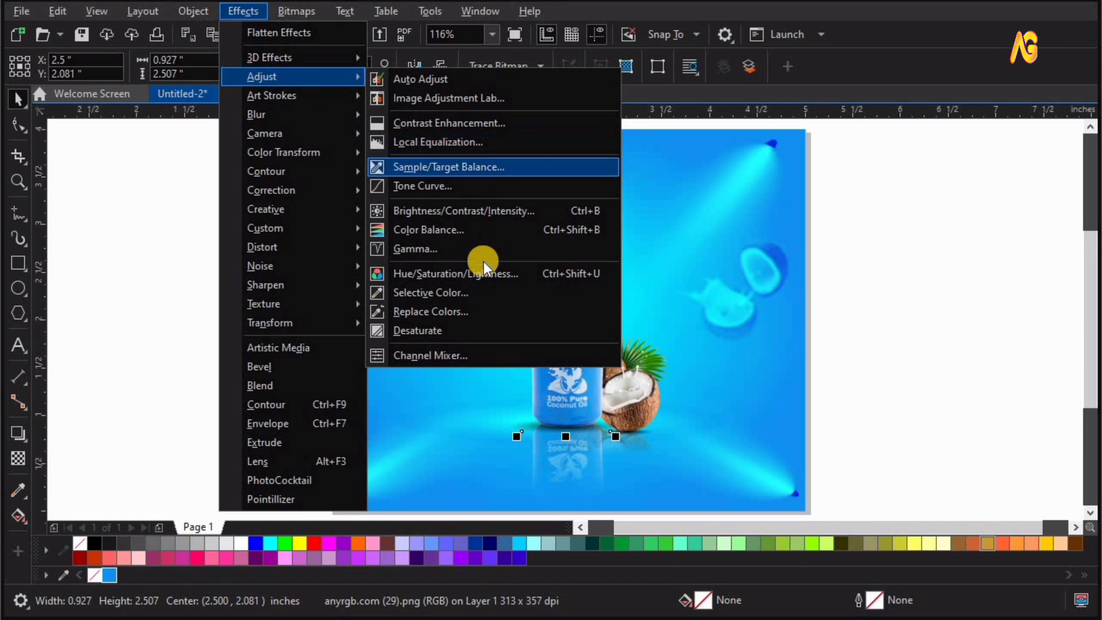
click(473, 275)
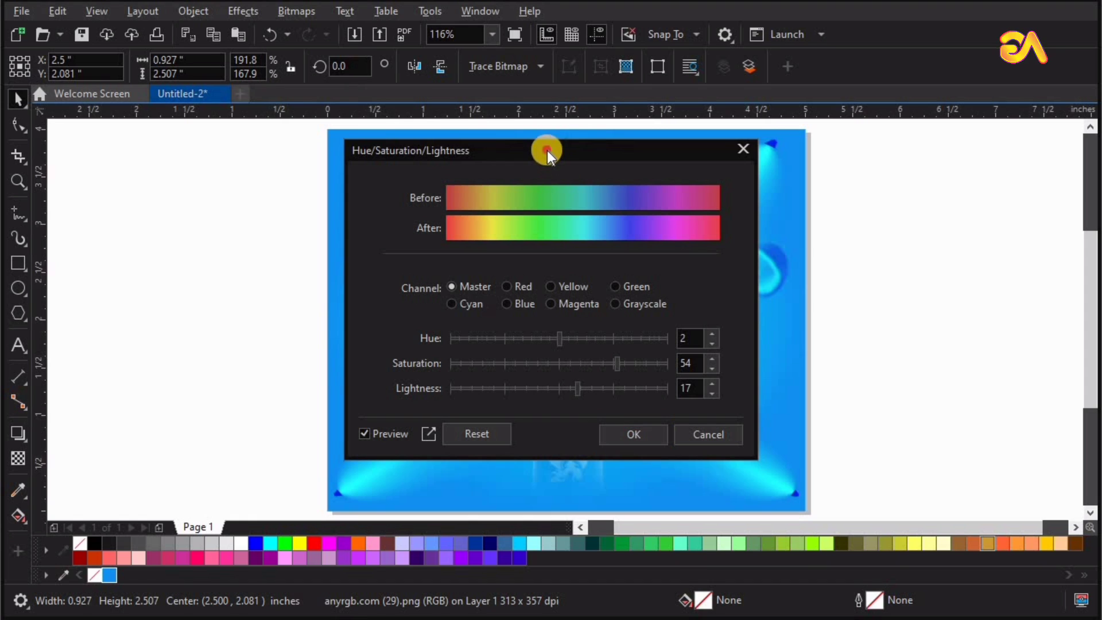
drag(549, 150, 188, 95)
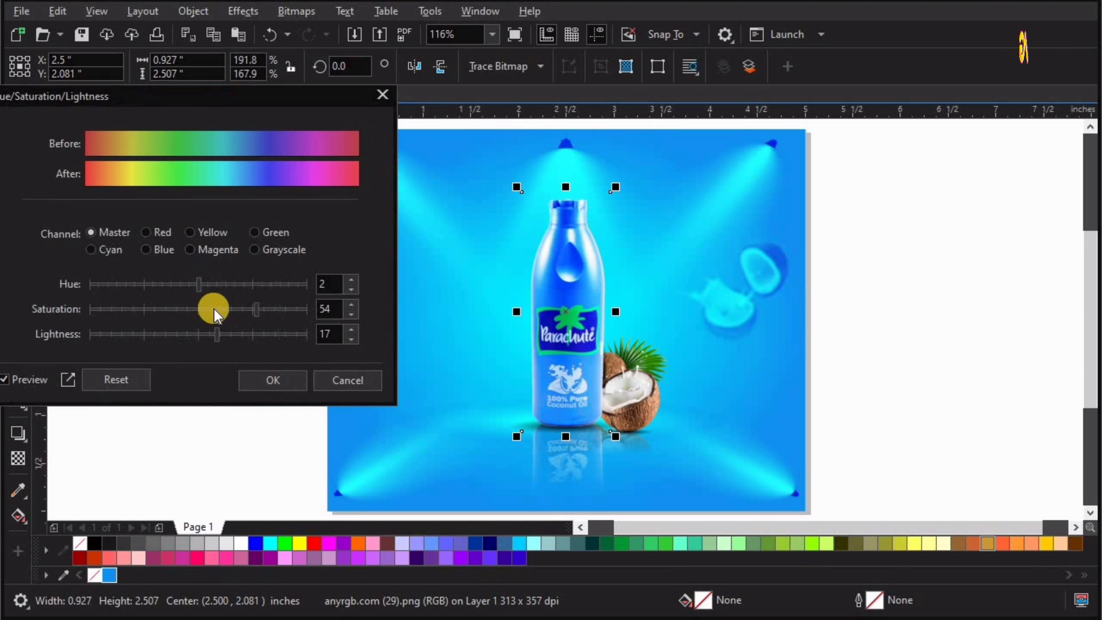
click(266, 308)
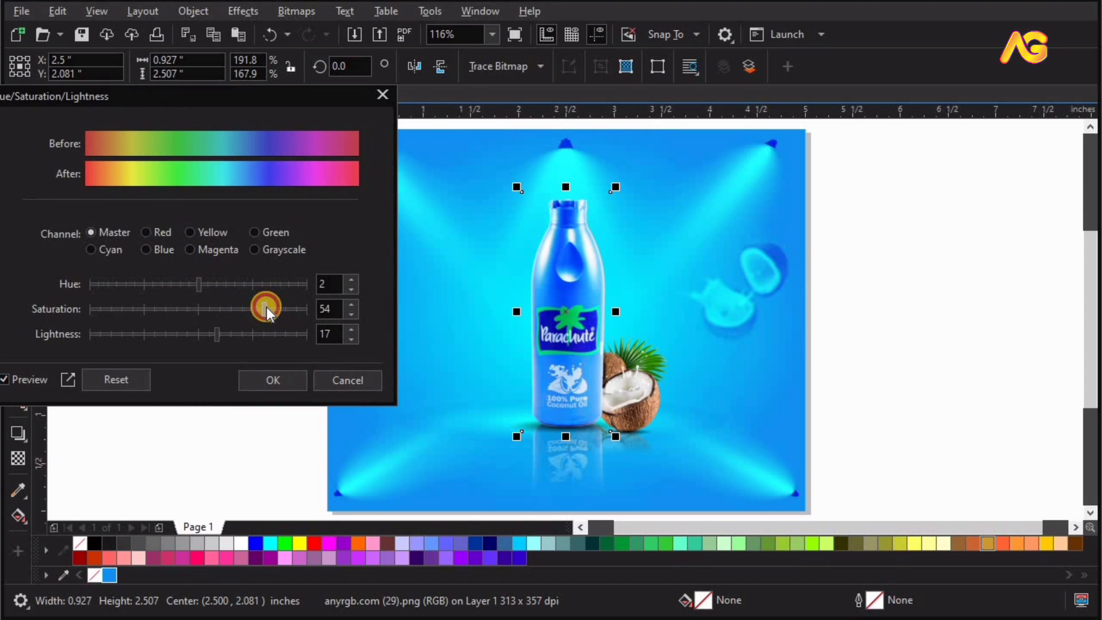
click(267, 381)
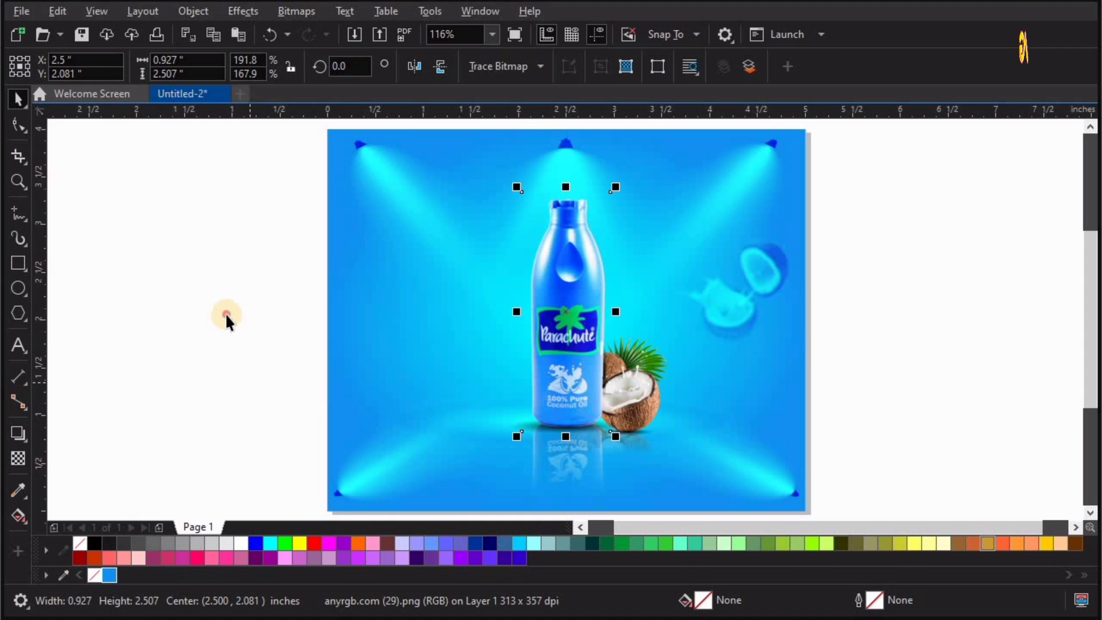
click(227, 315)
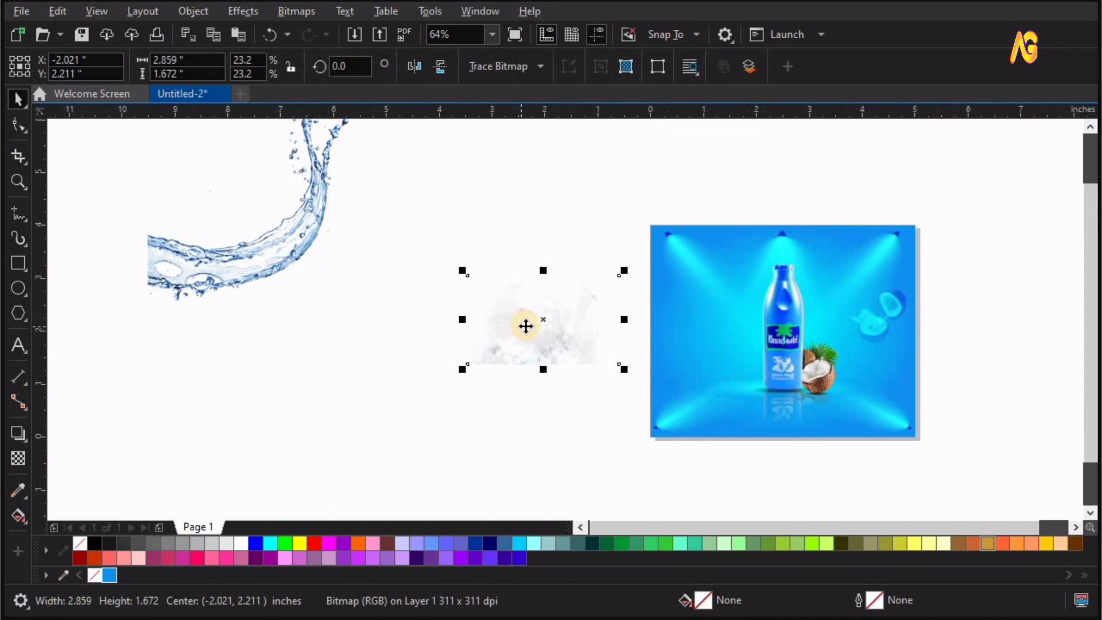
Step: Trim the lower edge of the white splash bitmap beside the page by moving its two bottom nodes up
drag(405, 228, 700, 451)
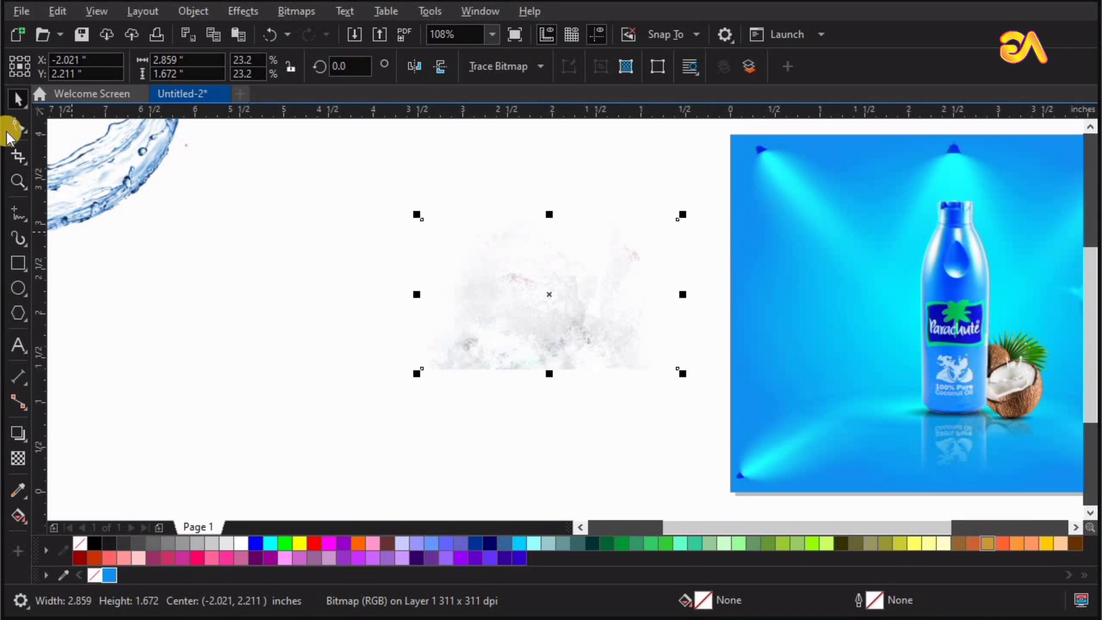
key(F10)
drag(357, 409, 712, 339)
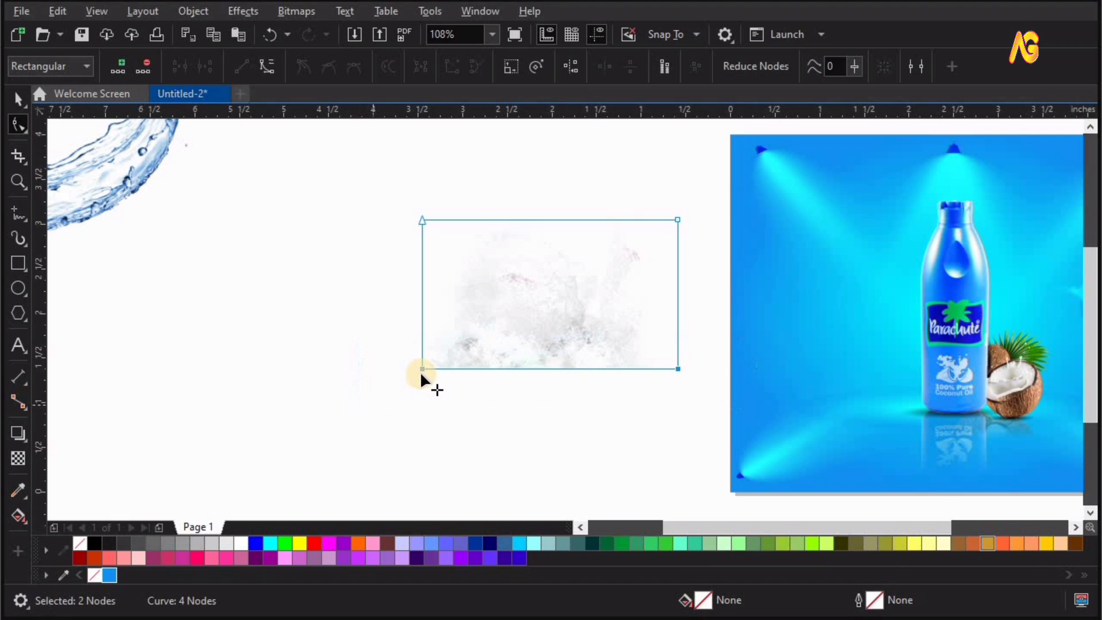
drag(422, 369, 419, 332)
key(space)
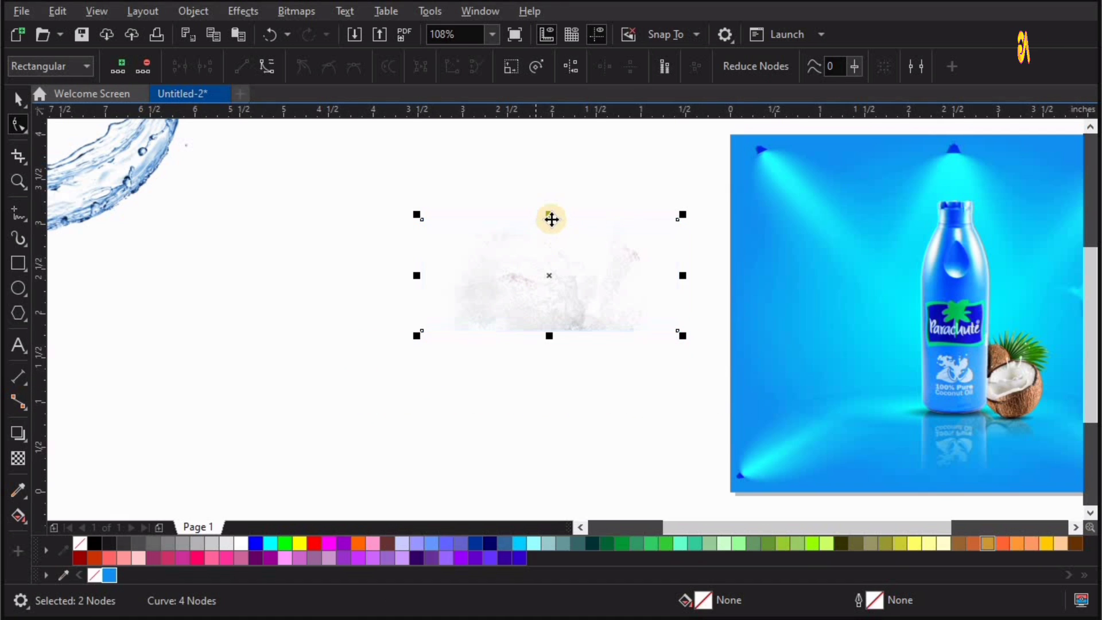
Step: Add a vertically mirrored copy directly below the white splash and convert both to one 1000 dpi RGB bitmap with a transparent background
drag(551, 220, 538, 362)
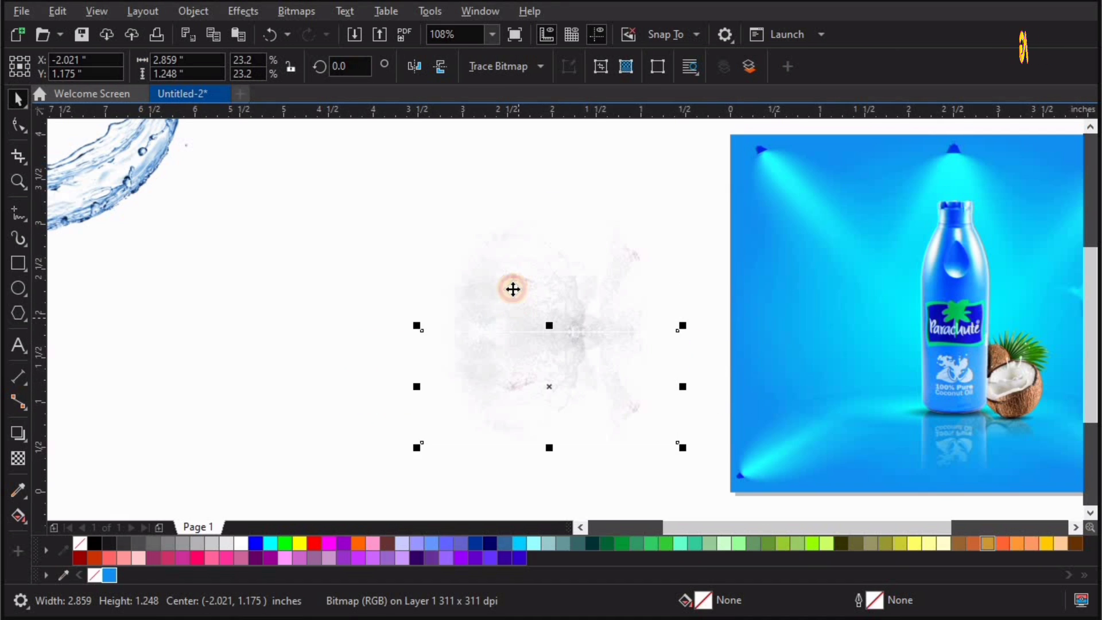
click(306, 12)
click(335, 30)
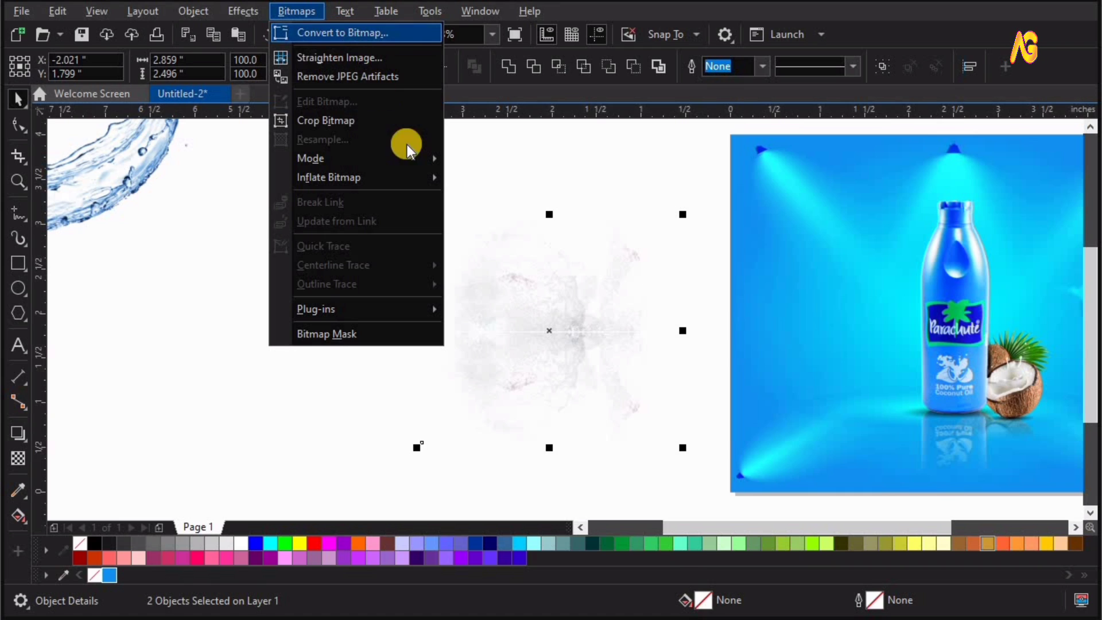
click(564, 258)
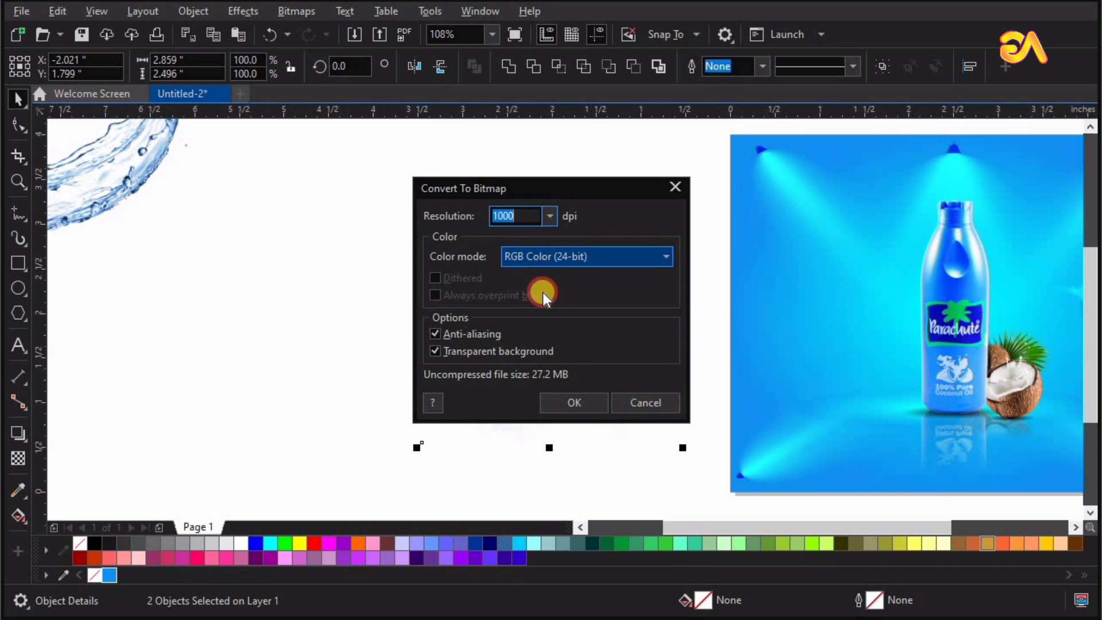
click(529, 323)
double_click(510, 217)
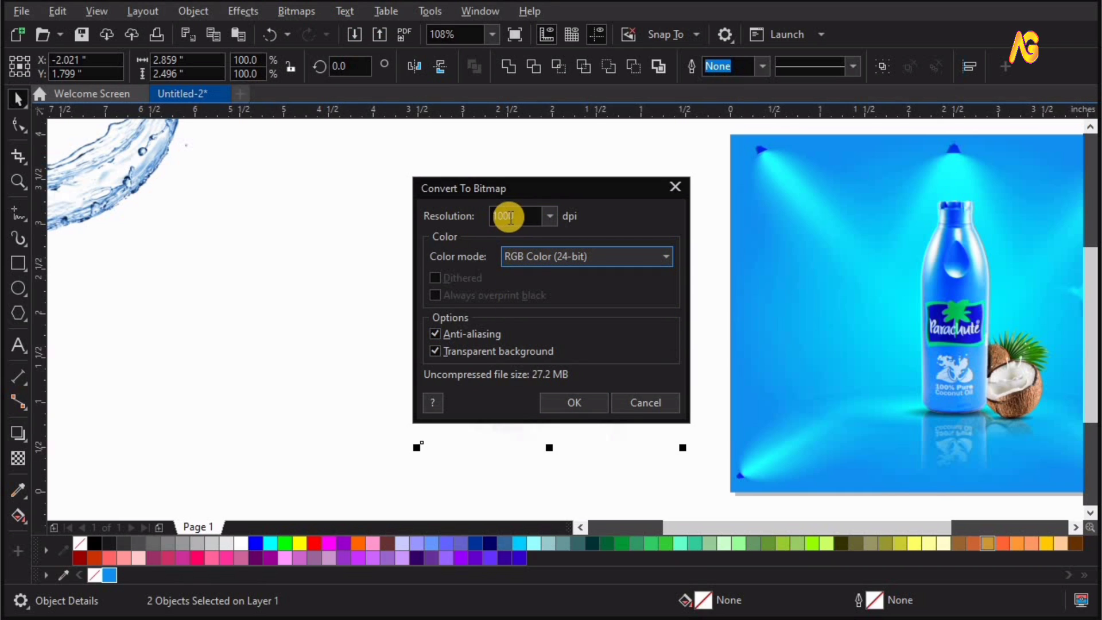
click(561, 402)
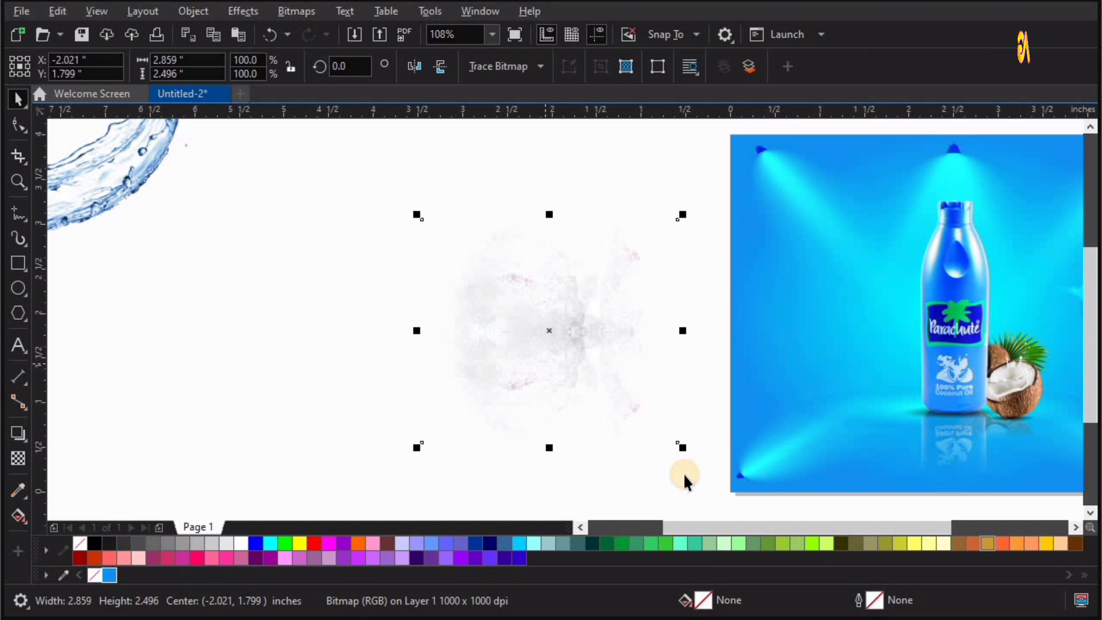
Step: Rotate the combined white splash bitmap to 90 degrees and widen it to about 5.55 inches
drag(688, 452, 660, 290)
click(669, 333)
drag(666, 331, 801, 331)
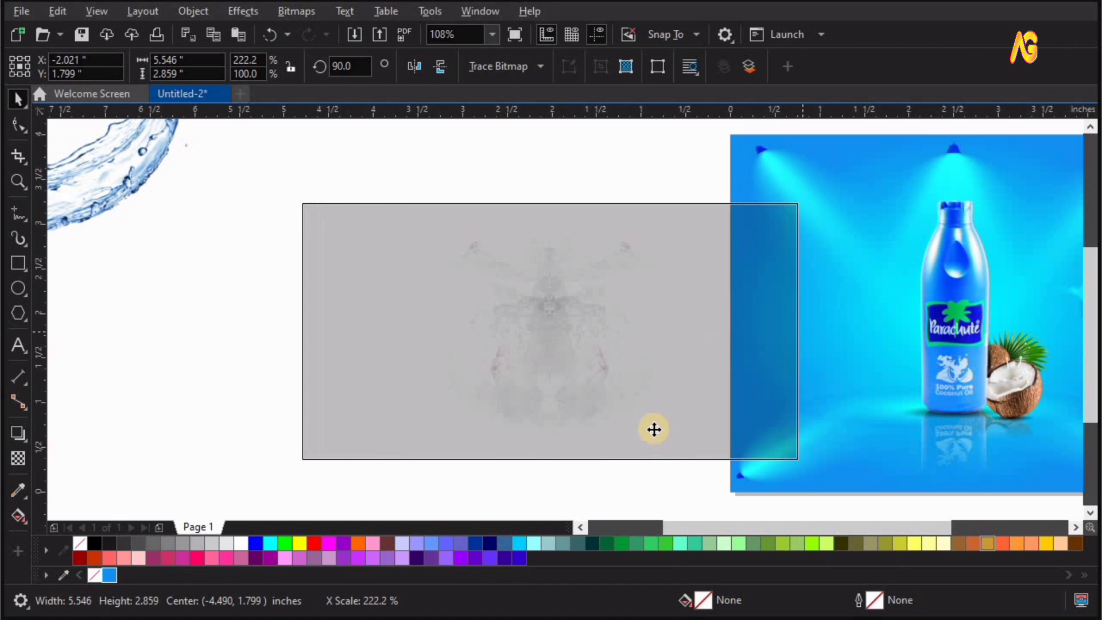
Step: Position the white splash over the bottle on the page and narrow it to about 3.18 inches wide
scroll(505, 406, down, 2)
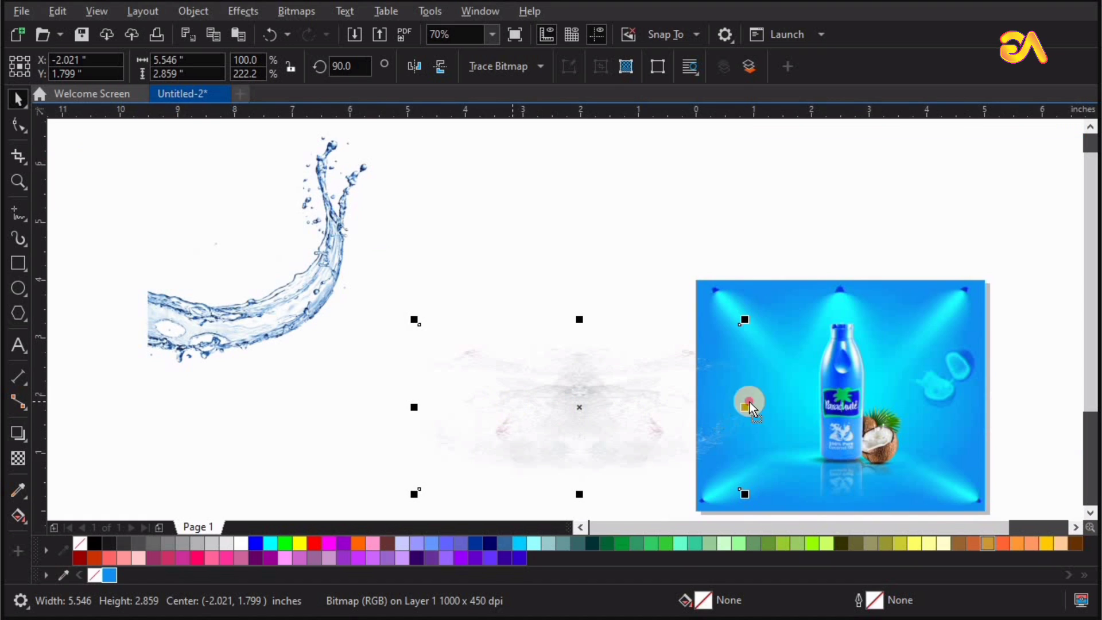
drag(750, 402, 822, 400)
key(z)
drag(638, 252, 904, 551)
key(space)
drag(737, 297, 711, 296)
key(z)
drag(477, 396, 830, 101)
click(508, 388)
key(space)
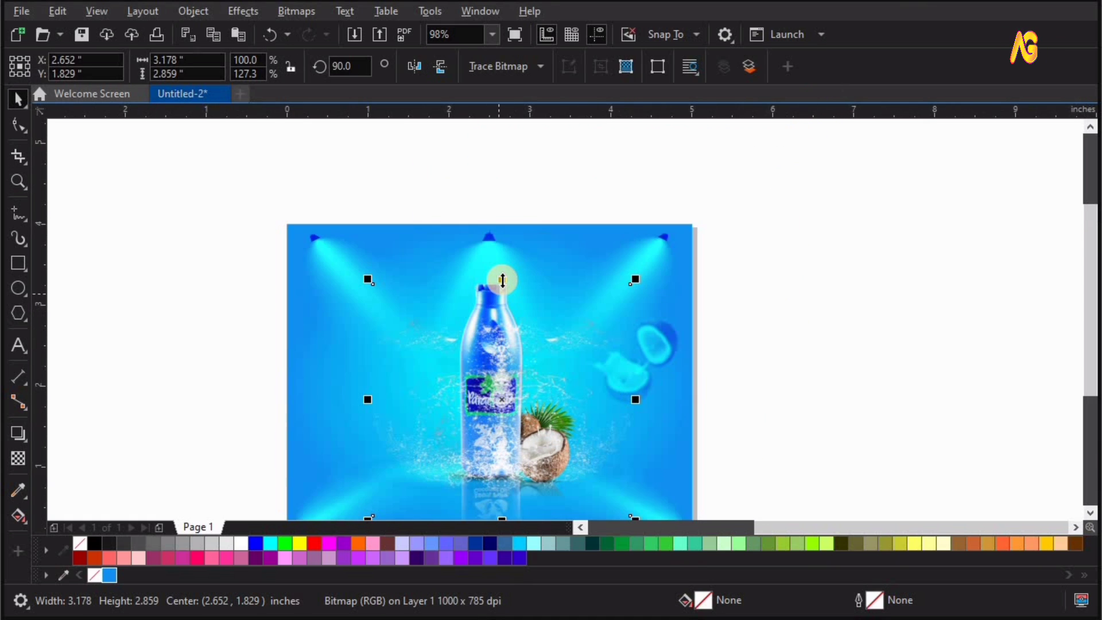
Step: Enlarge the white splash to about 4.01 by 3.39 inches and centre it horizontally on the background rectangle
drag(504, 244, 505, 236)
drag(648, 377, 670, 376)
key(ctrl+a)
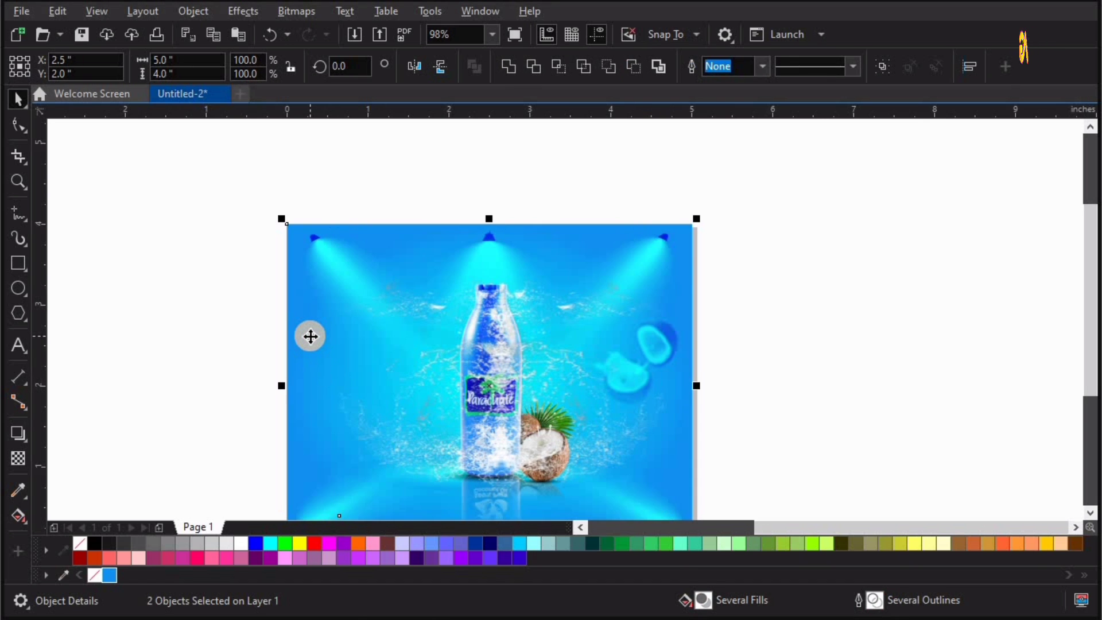
click(773, 454)
Step: Apply a linear transparency to the white splash so it fades out downward at the bottle's base
key(F3)
key(F2)
drag(485, 369, 748, 501)
key(space)
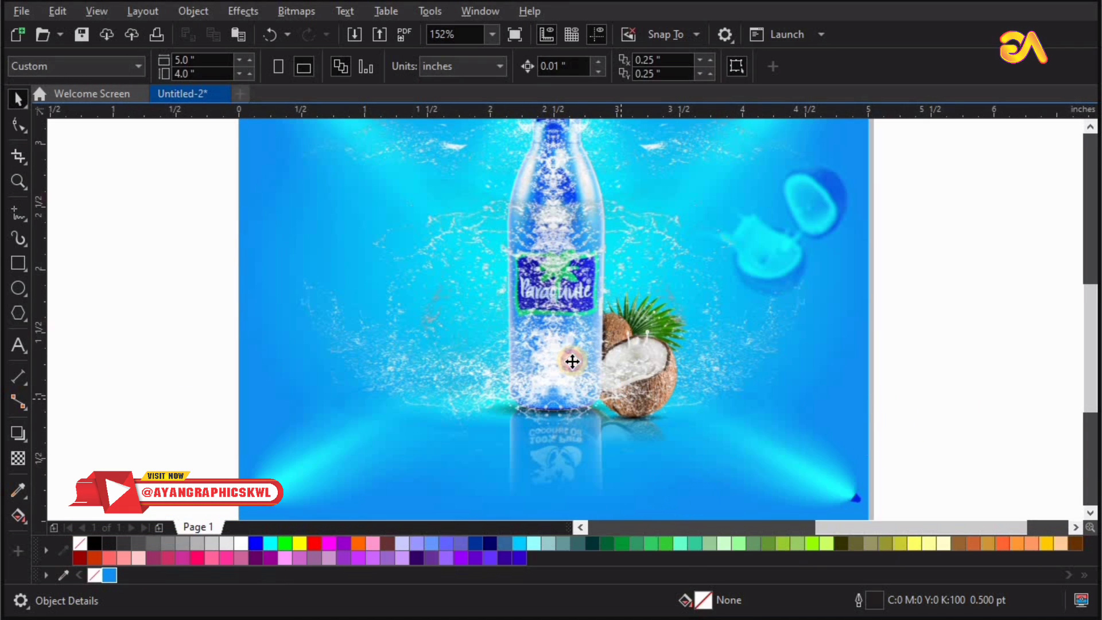
click(571, 360)
click(373, 462)
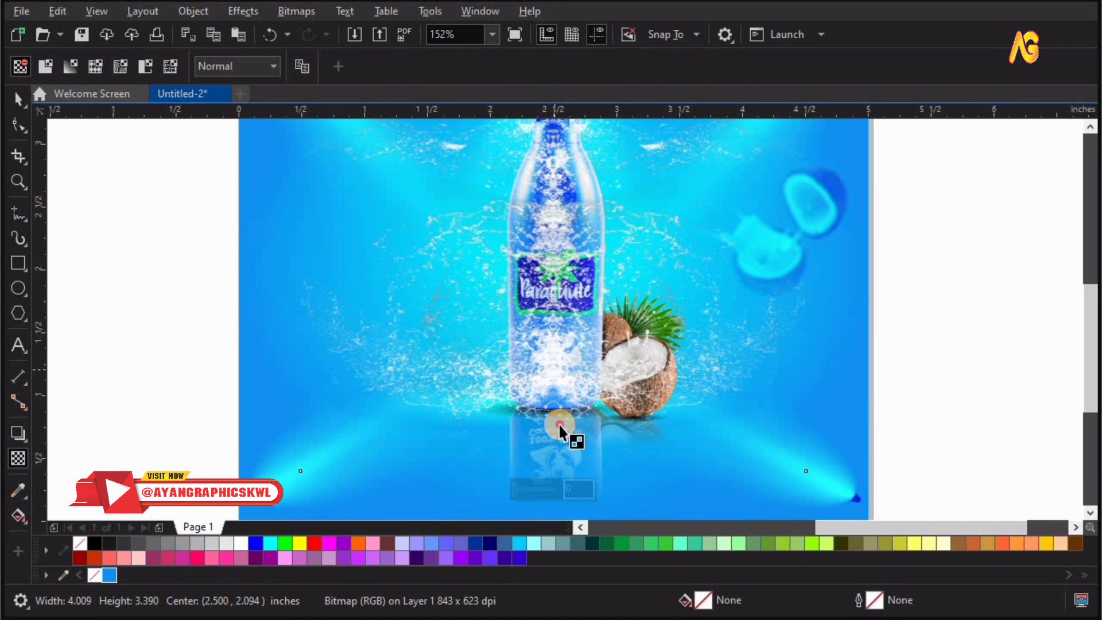
mouse_move(554, 369)
mouse_down()
mouse_move(559, 425)
mouse_move(556, 416)
mouse_up()
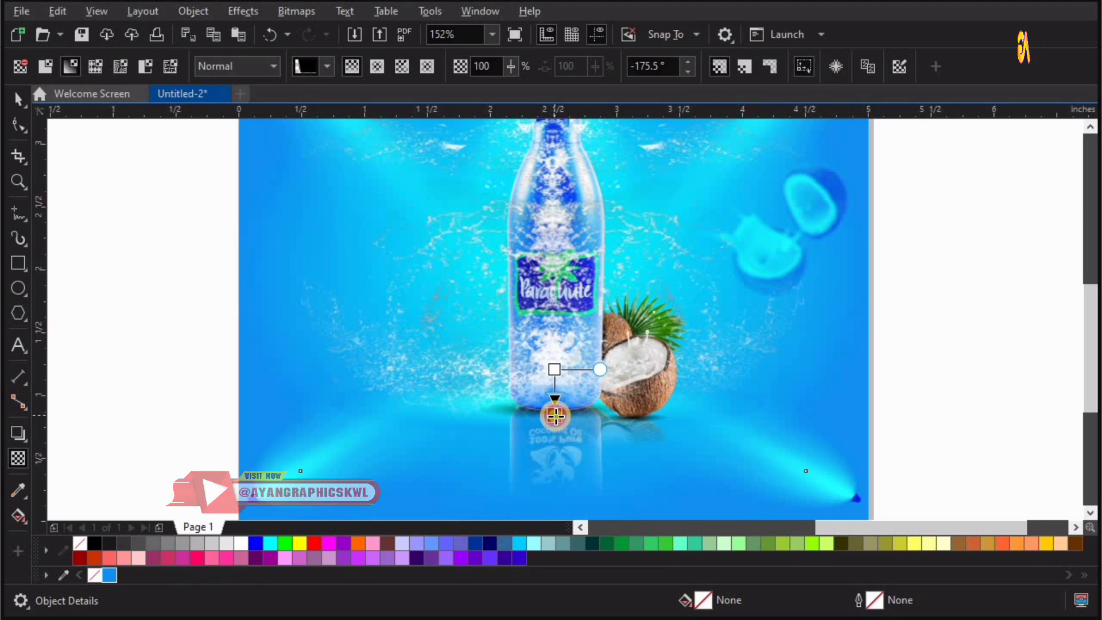
key(space)
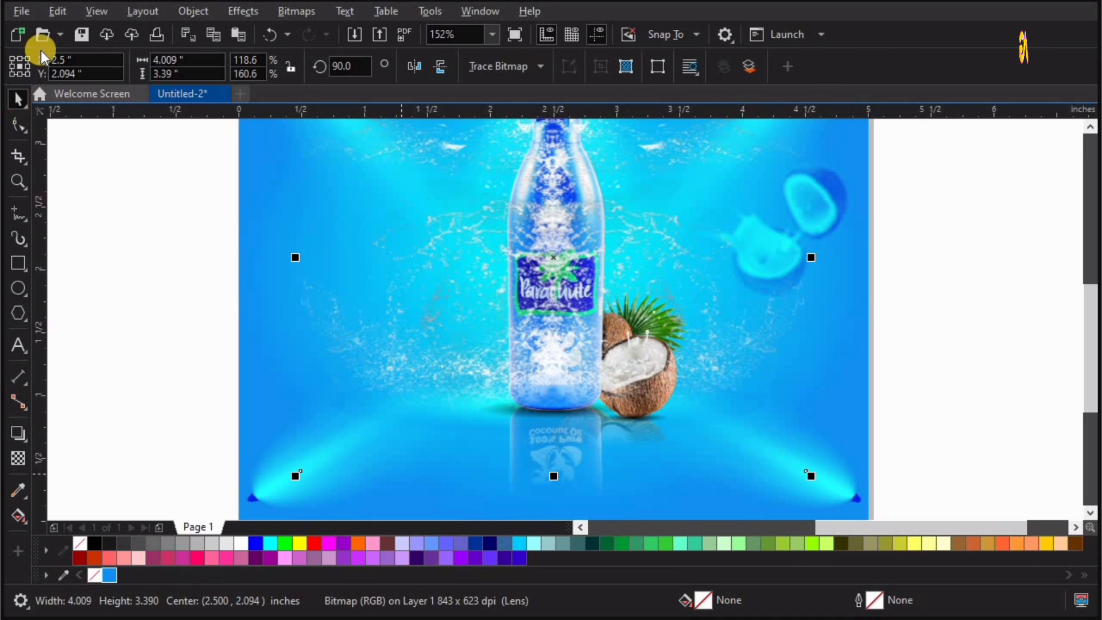
Step: PowerClip the white splash into the background rectangle so it sits behind the bottle and coconut
click(196, 11)
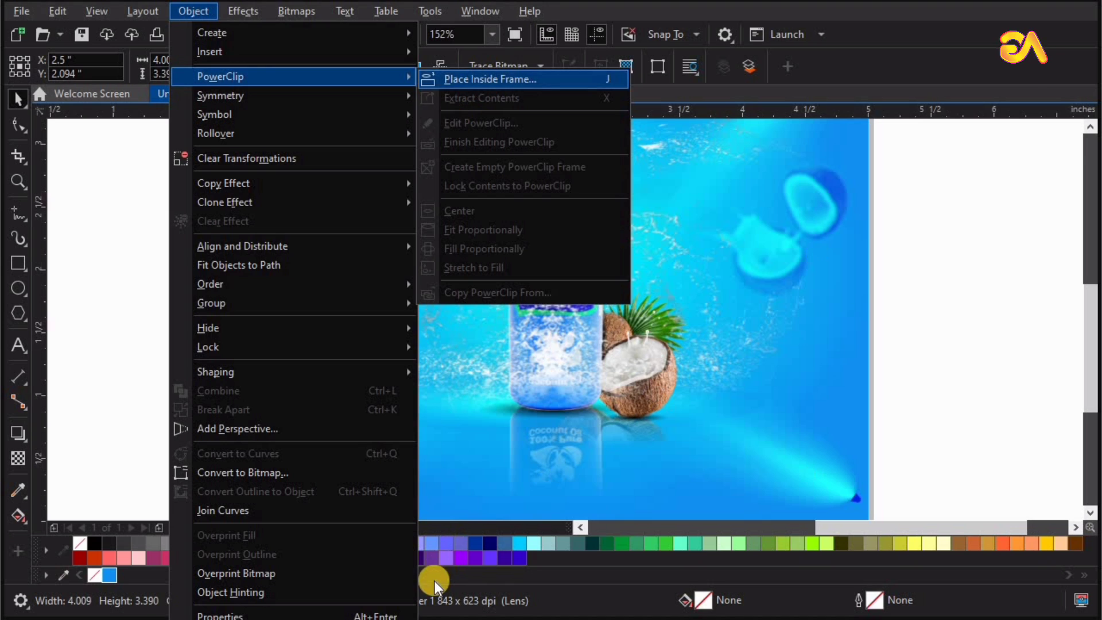
click(488, 77)
click(347, 499)
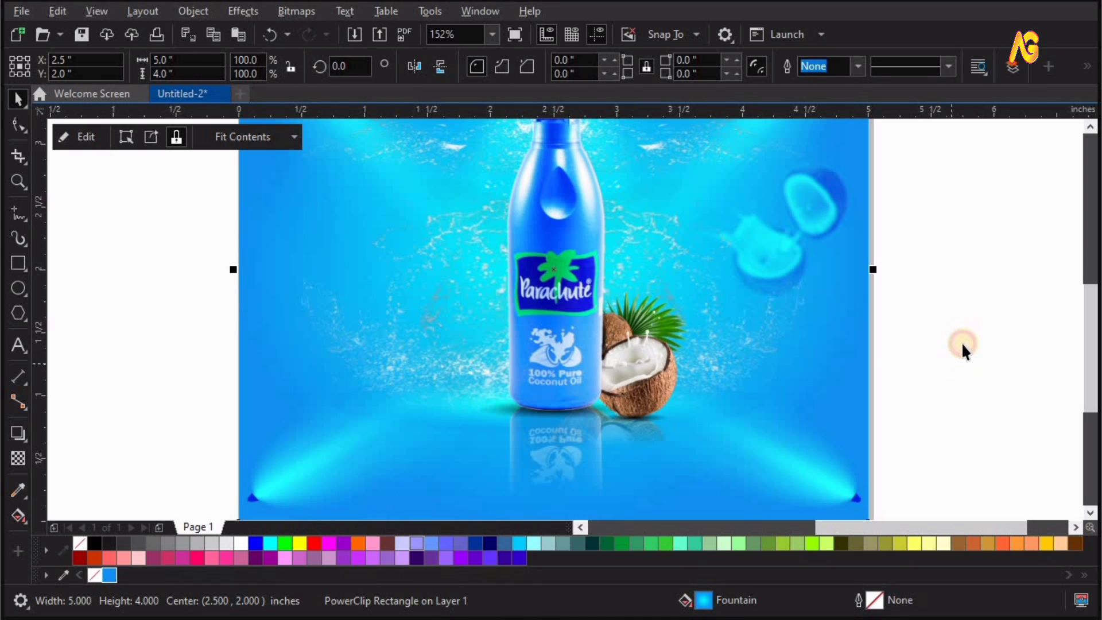
click(963, 342)
Step: Rotate the curved water splash image to 90 degrees and move it onto the page over the bottle
key(F4)
click(374, 324)
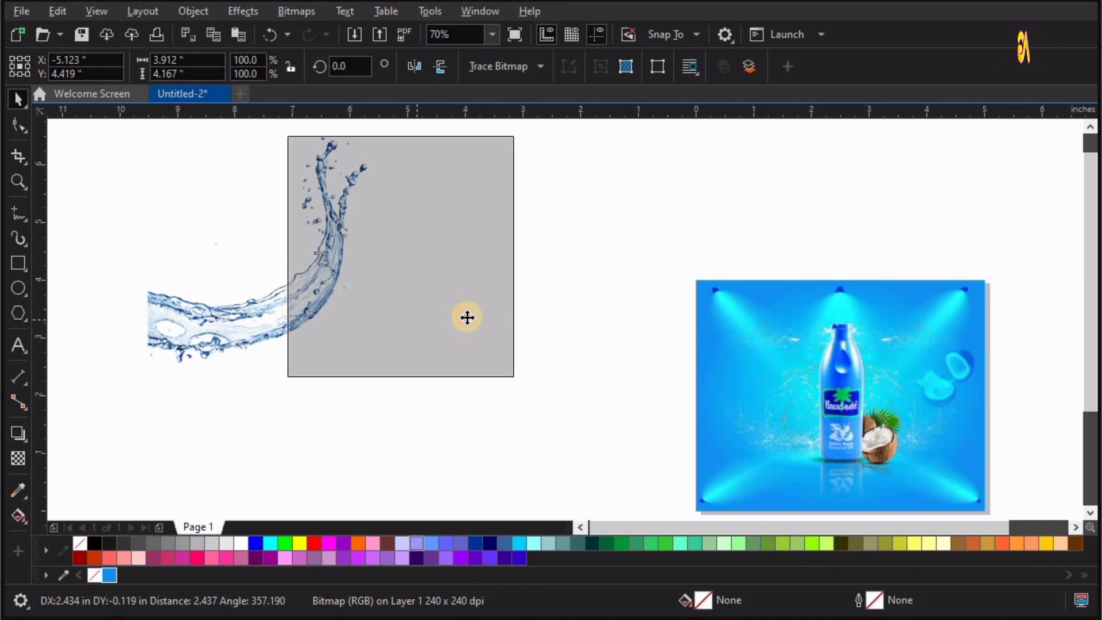
drag(526, 427, 618, 404)
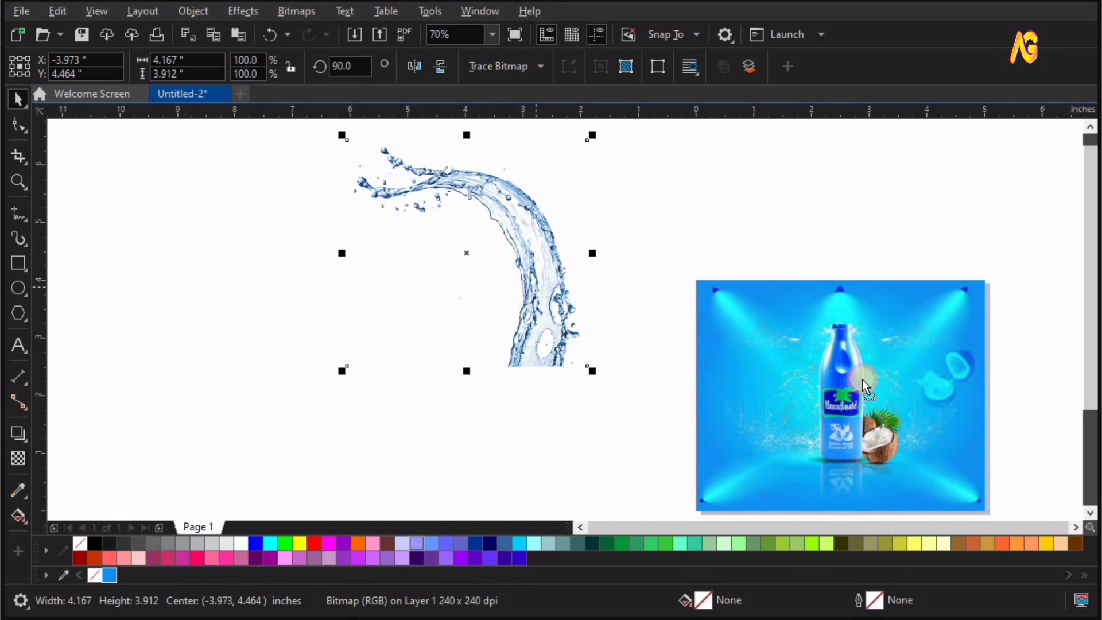
drag(537, 297, 905, 401)
key(F4)
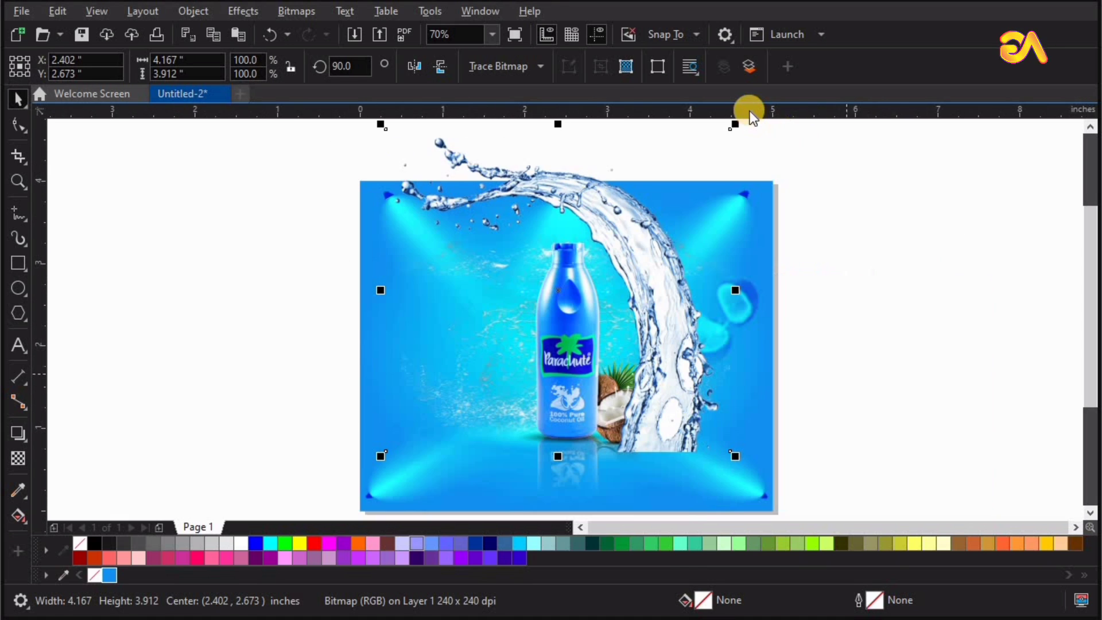
Step: Scale the curved water splash down proportionally to about 1.89 by 1.78 inches
drag(736, 155, 635, 217)
key(z)
drag(819, 148, 301, 542)
key(space)
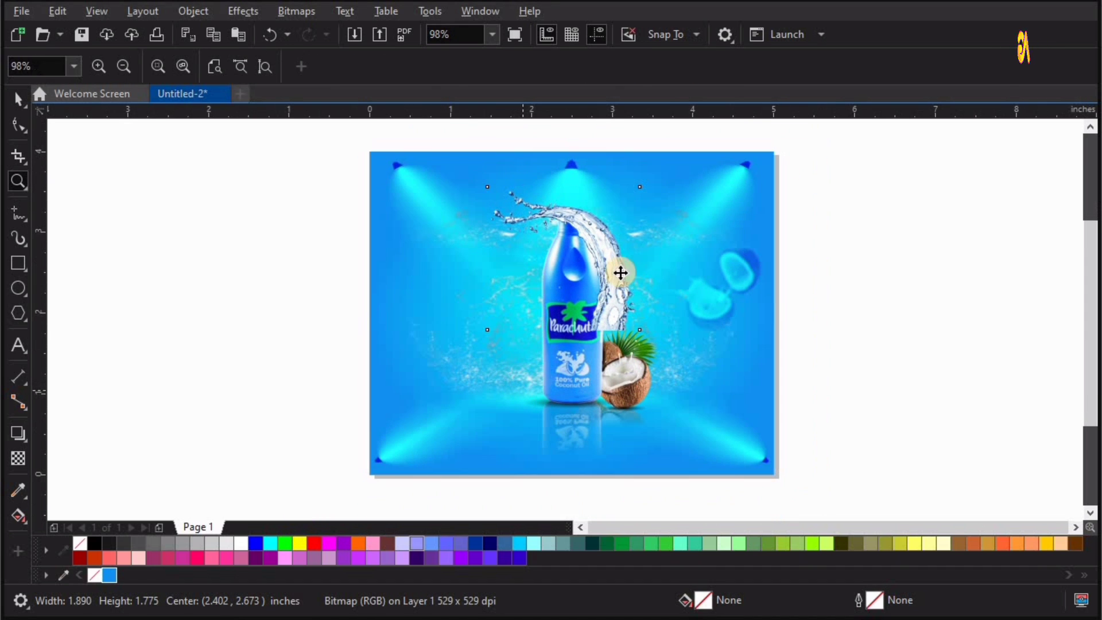
Step: Move the curved water splash down and across the bottle's front, and rotate it to about 63 degrees
drag(612, 266, 525, 264)
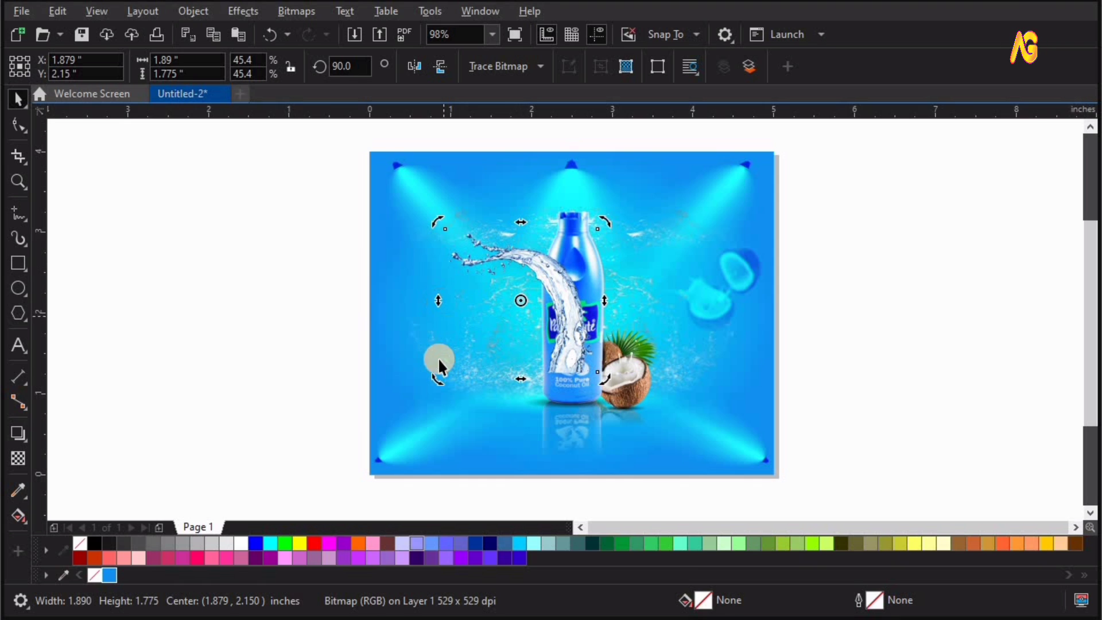
drag(417, 332, 448, 348)
key(z)
key(space)
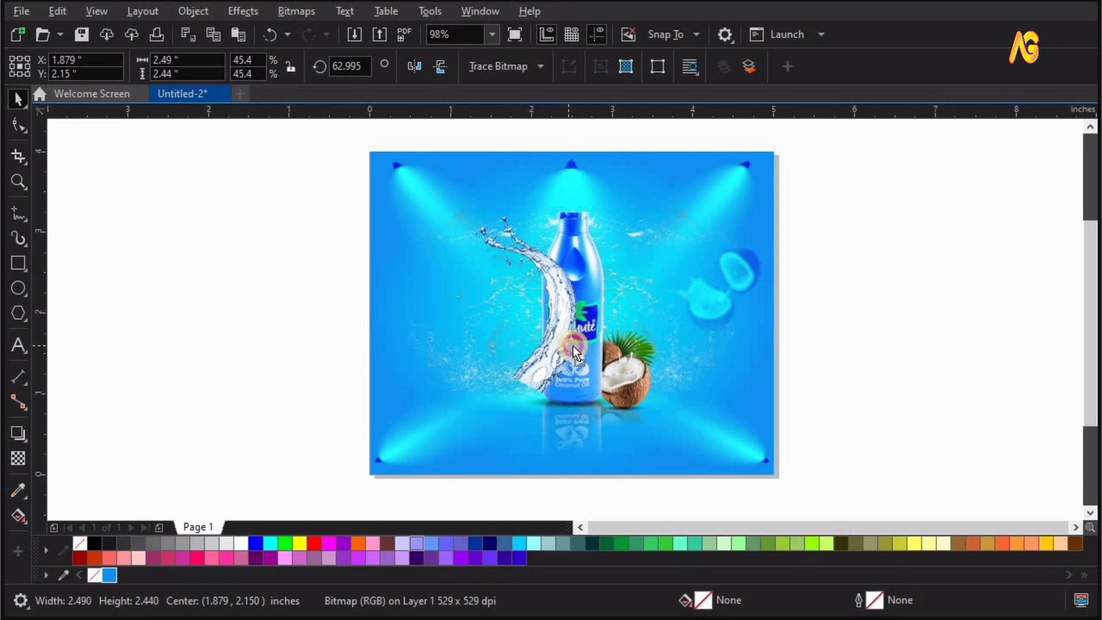
Step: Move the curved water splash to the bottle's right side and rotate it to about 46 degrees
drag(573, 345, 615, 348)
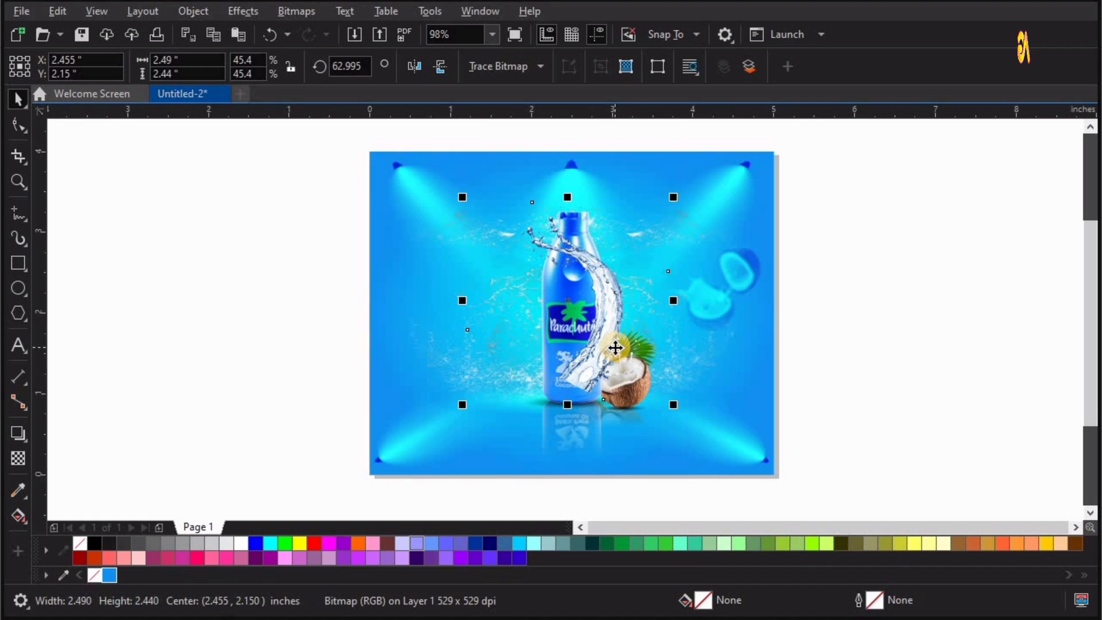
click(615, 346)
scroll(615, 343, down, 1)
key(z)
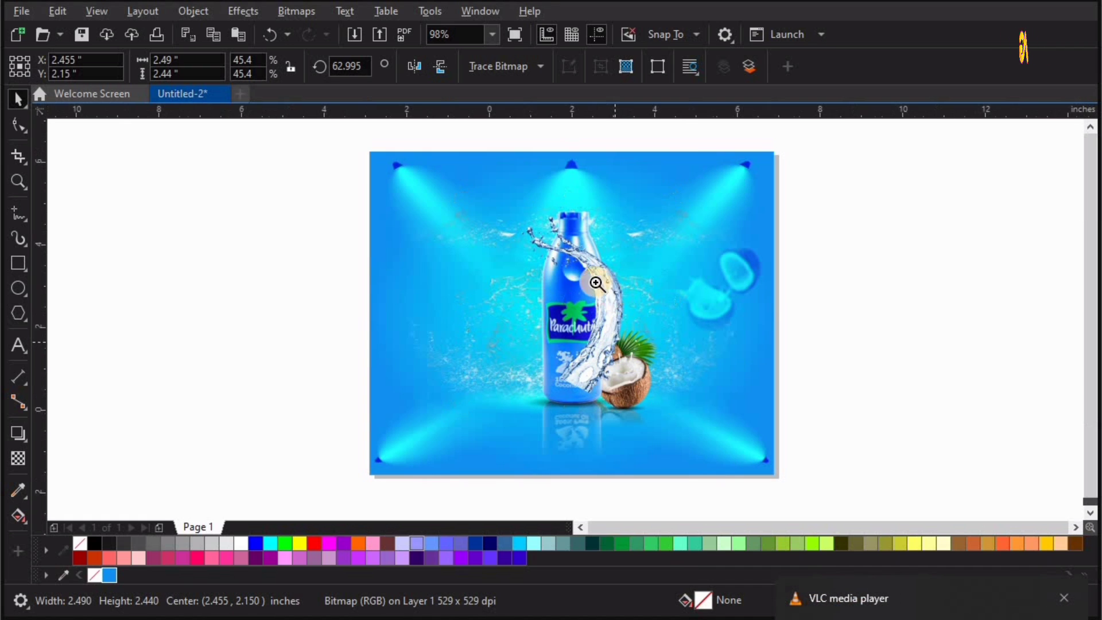
drag(523, 240, 747, 413)
key(space)
click(921, 609)
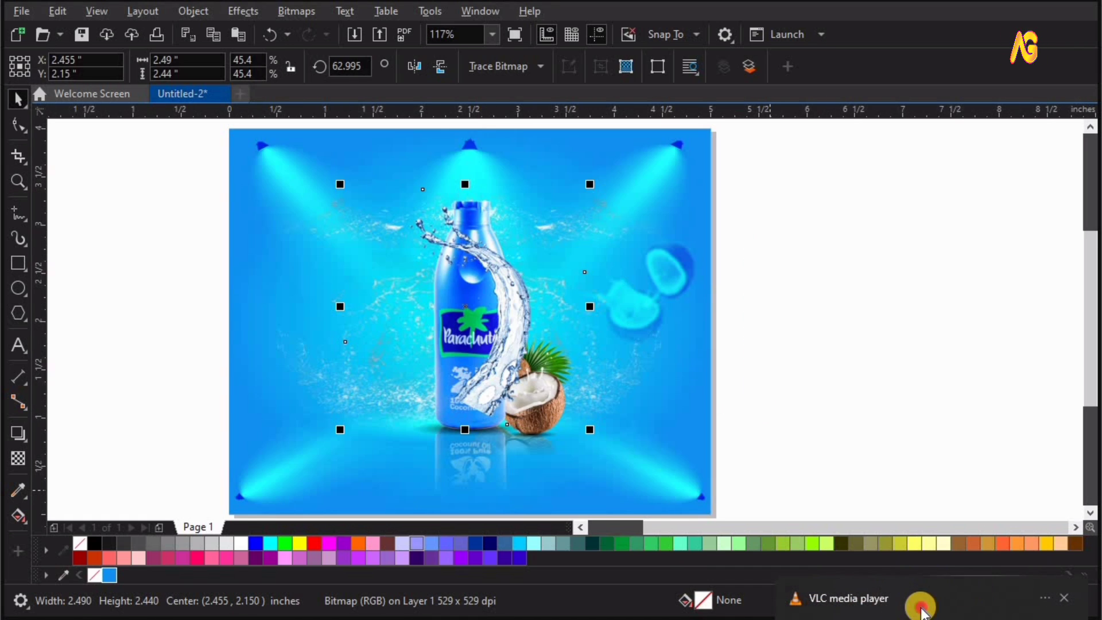
click(514, 295)
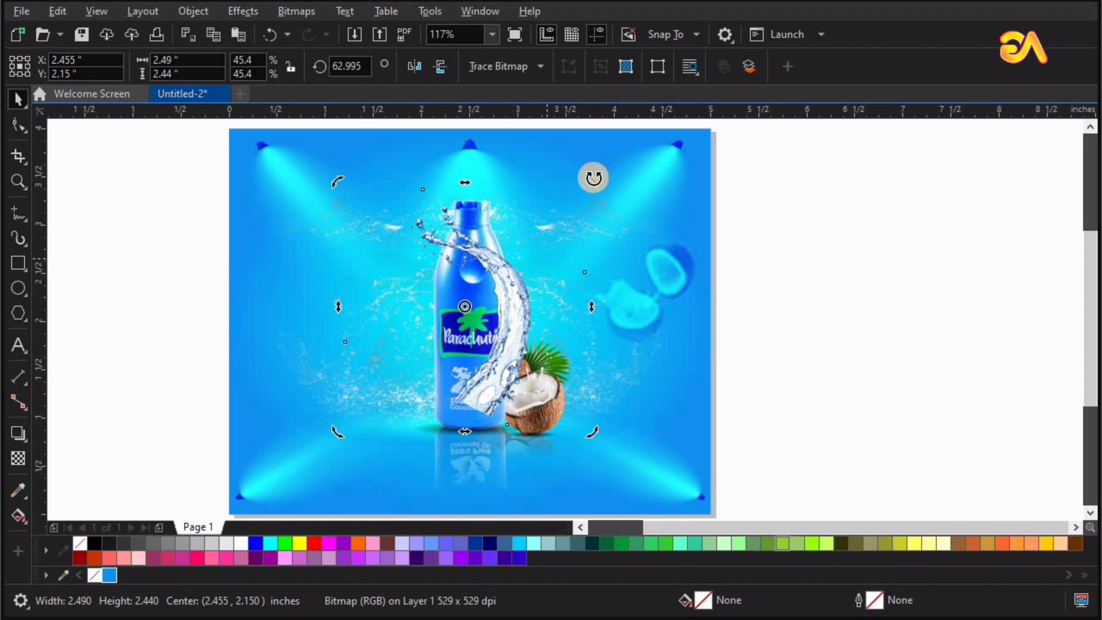
drag(613, 194, 570, 287)
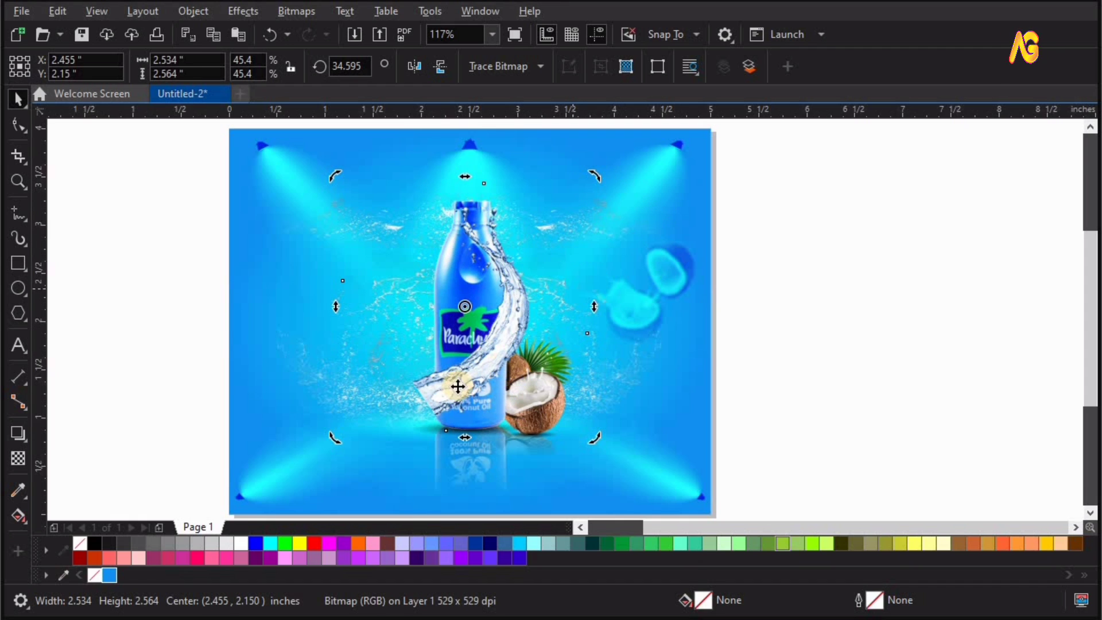
drag(372, 446, 419, 443)
drag(516, 321, 528, 323)
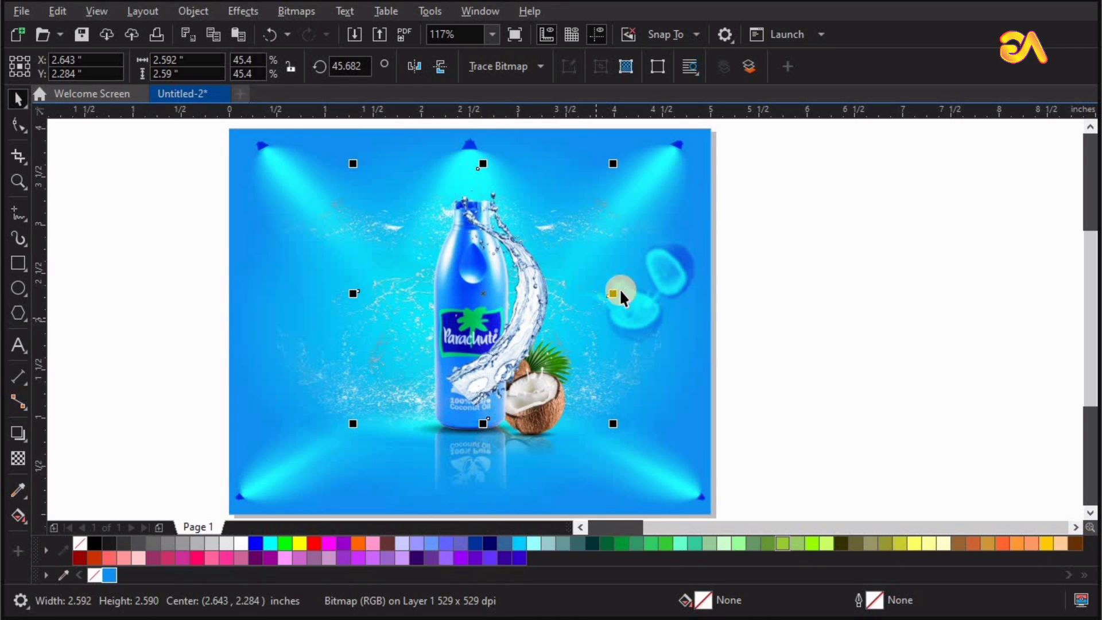
Step: Create a horizontally mirrored copy of the curved splash on the bottle's left side and rotate it to about 163 degrees
drag(617, 295, 408, 332)
click(409, 333)
drag(618, 416, 674, 363)
click(446, 368)
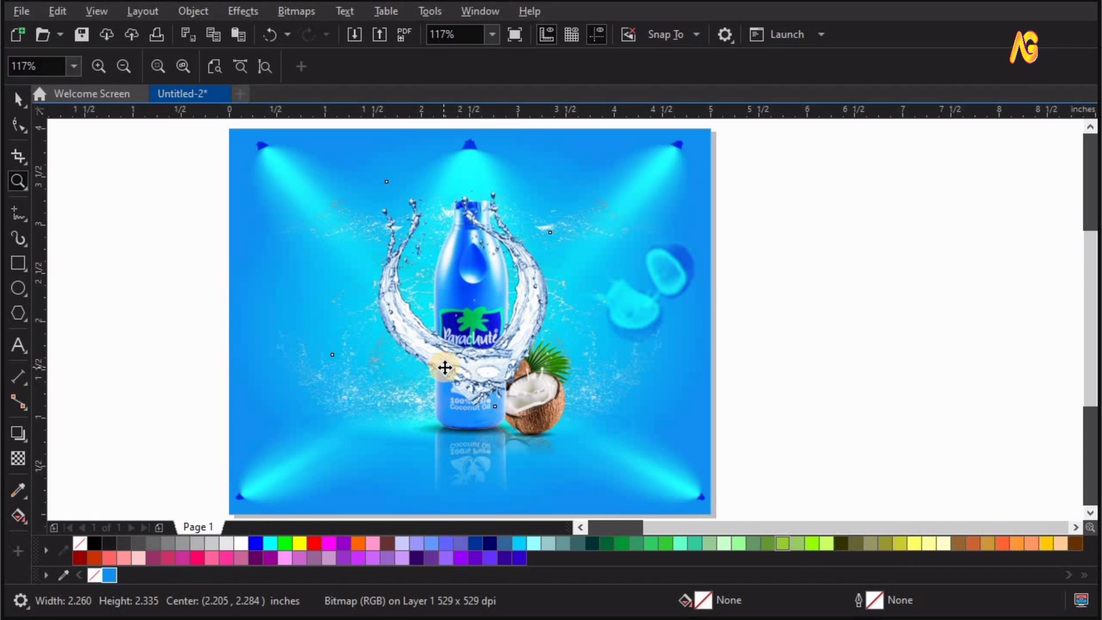
Step: Stretch the mirrored splash to about 2.76 inches tall and position it so its lower end meets the right-hand splash
drag(473, 375, 498, 365)
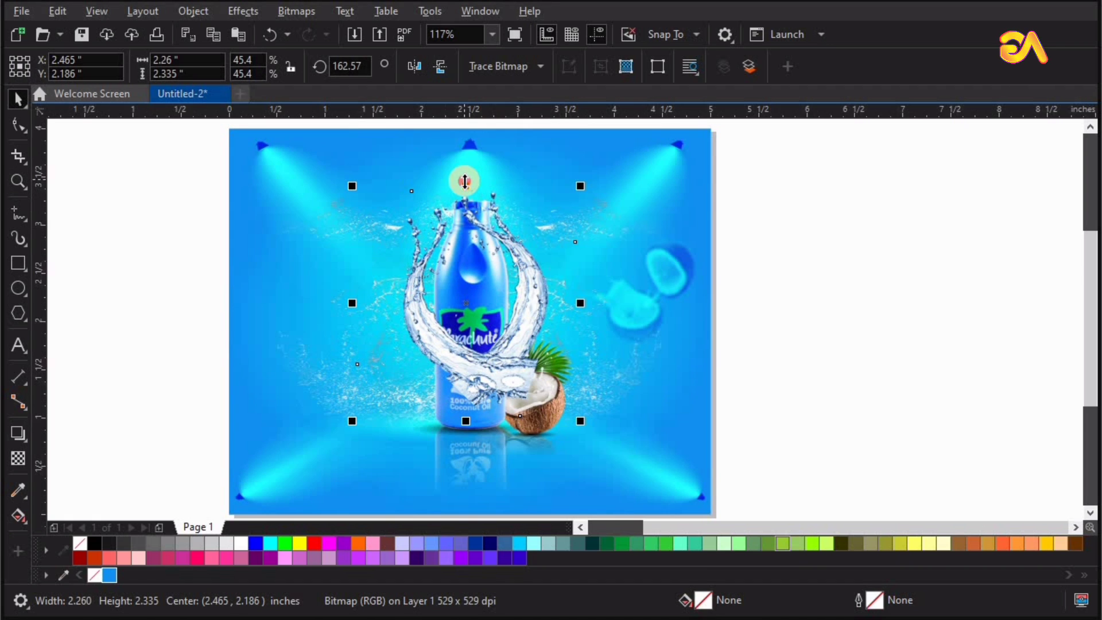
drag(466, 181, 467, 141)
drag(422, 306, 408, 308)
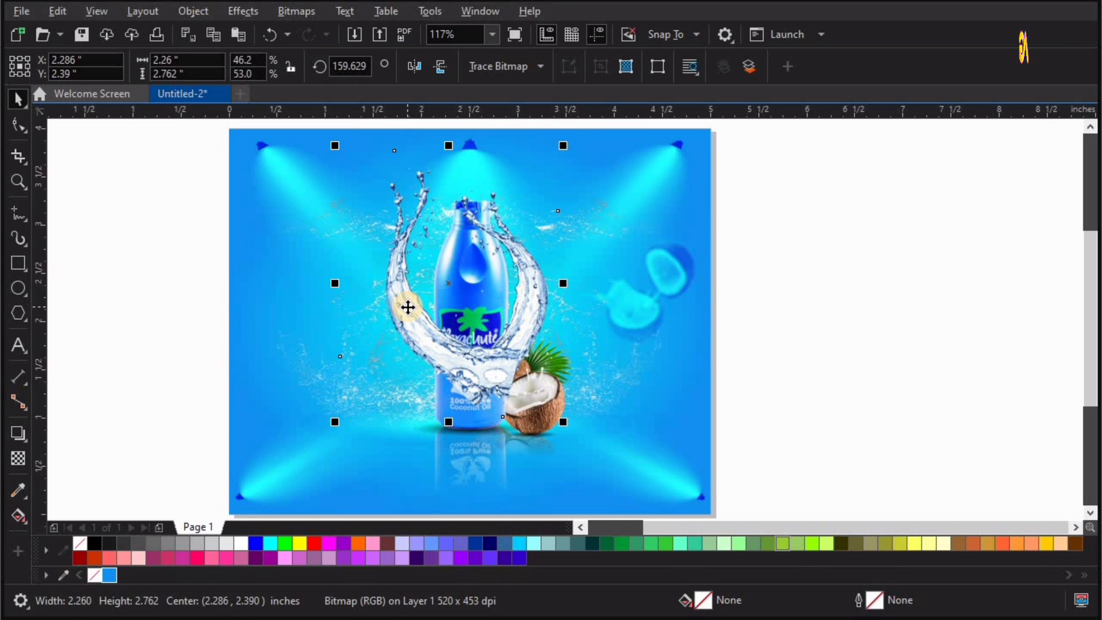
Step: Copy the curved splash on the bottle's right side, keeping it in its current position
click(540, 286)
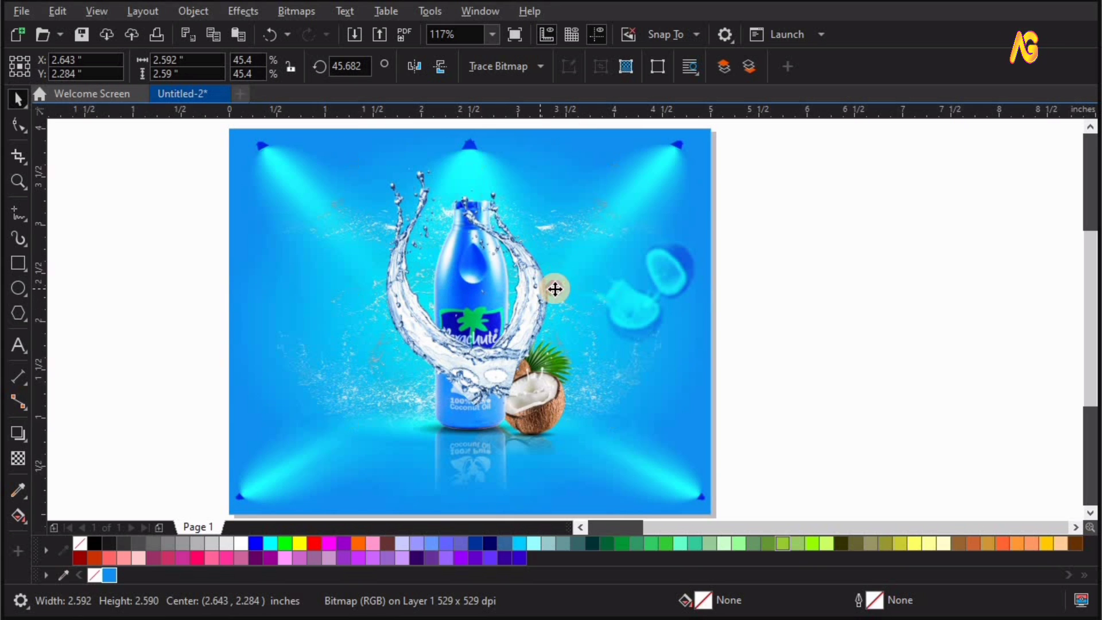
drag(555, 290, 556, 289)
key(ctrl+z)
click(58, 11)
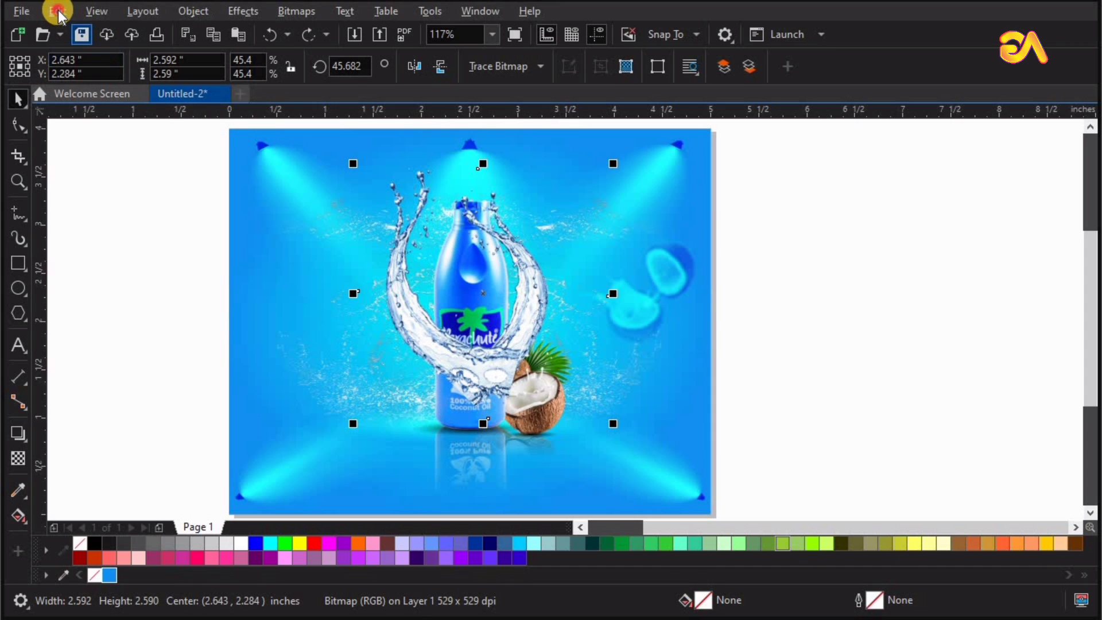
click(112, 115)
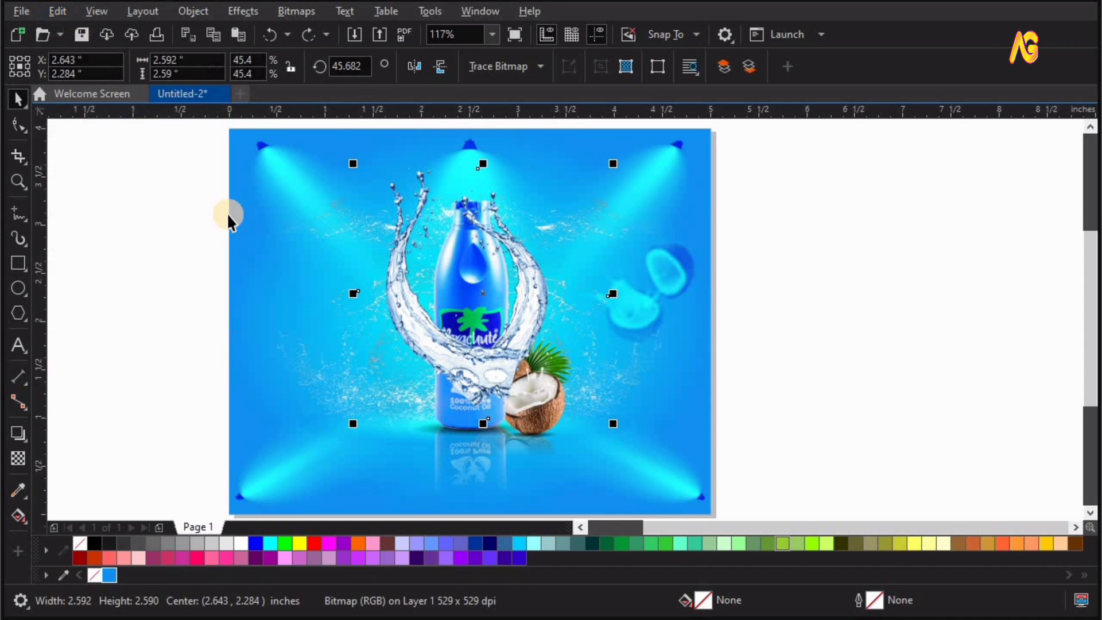
Step: PowerClip both curved water splashes into the background rectangle behind the bottle and coconut
click(536, 313)
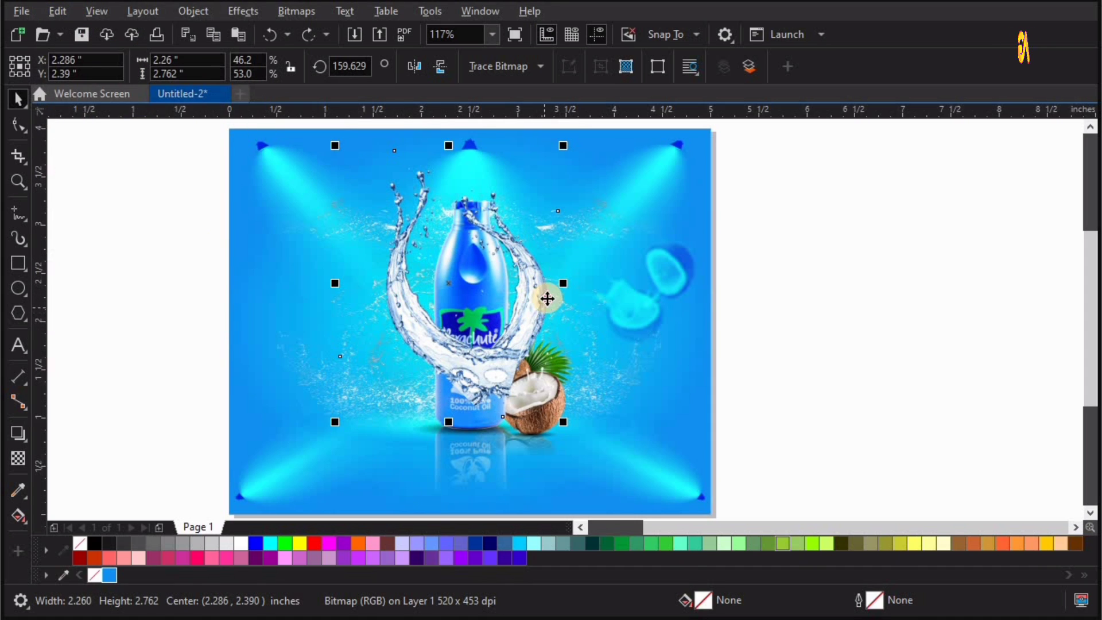
shift+click(547, 298)
click(192, 19)
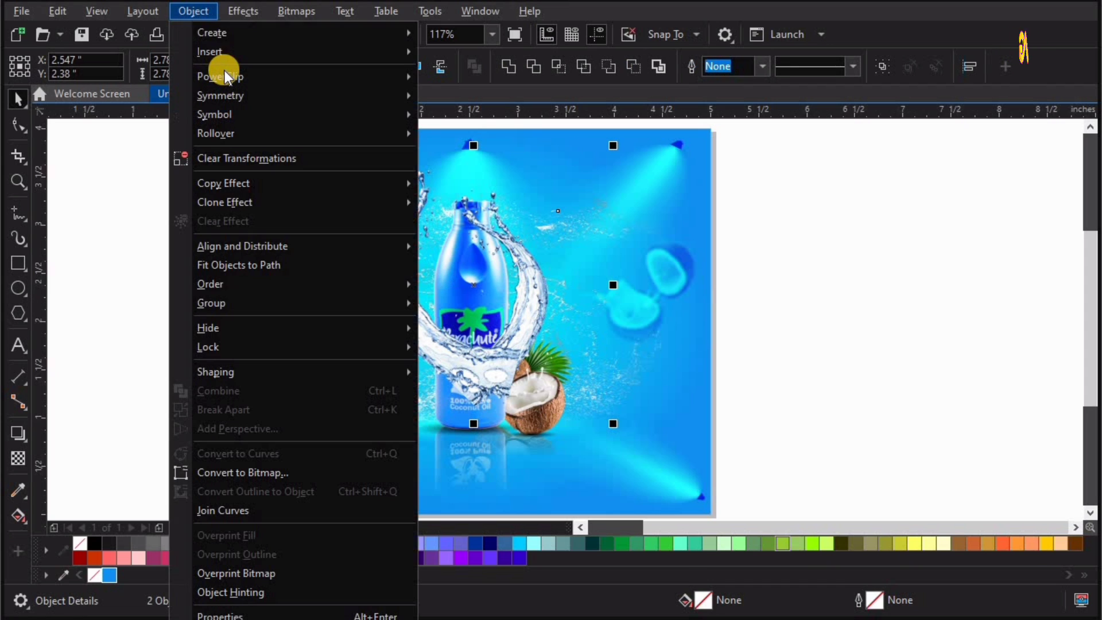
mouse_move(227, 77)
click(418, 475)
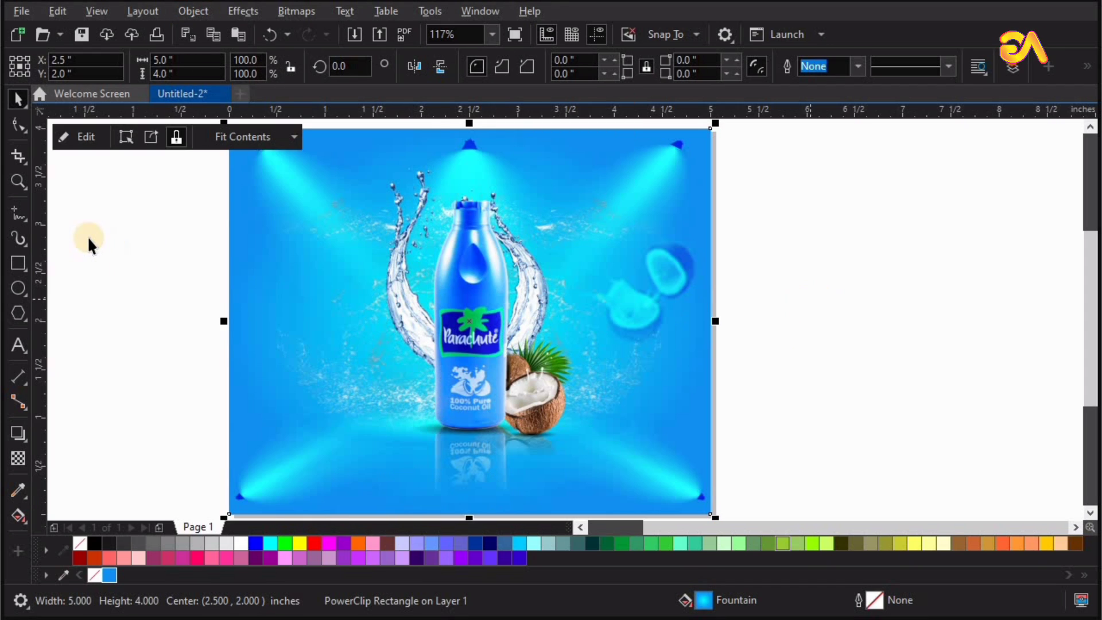
Step: Paste the copied splash and reshape its lower edge upward, leaving only the upper splash in front of the bottle
right_click(132, 201)
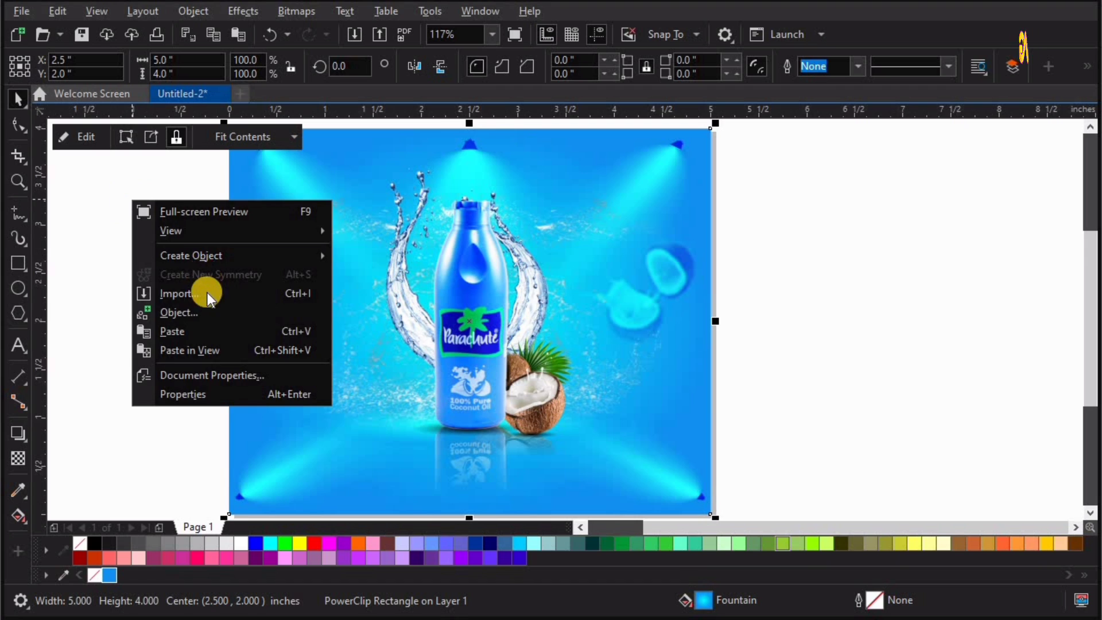
click(198, 331)
click(18, 124)
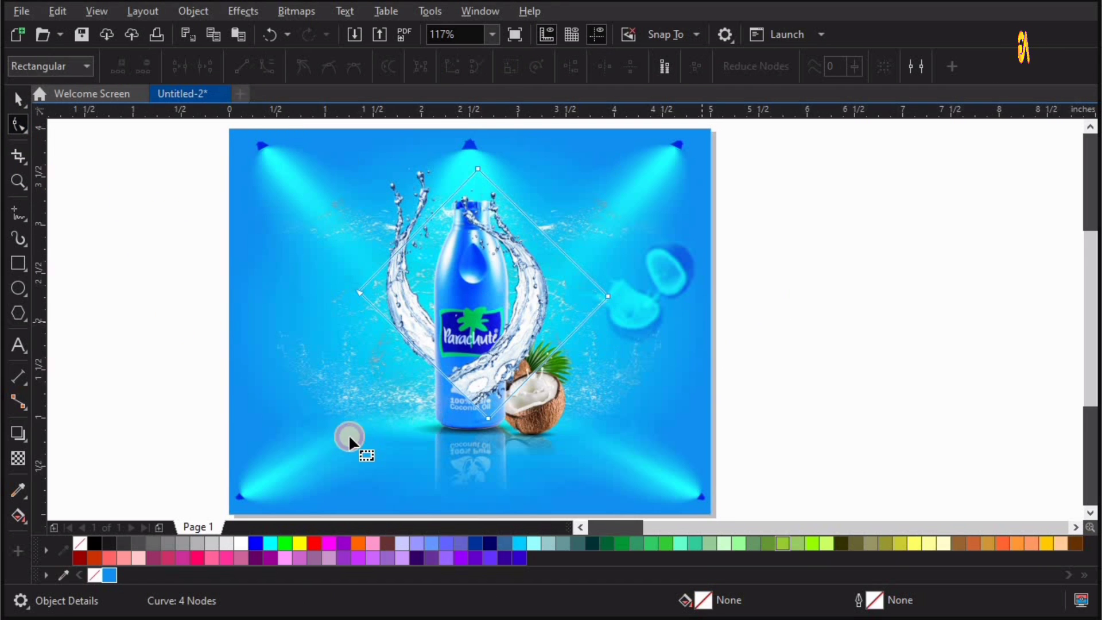
drag(480, 406, 499, 298)
key(space)
click(900, 289)
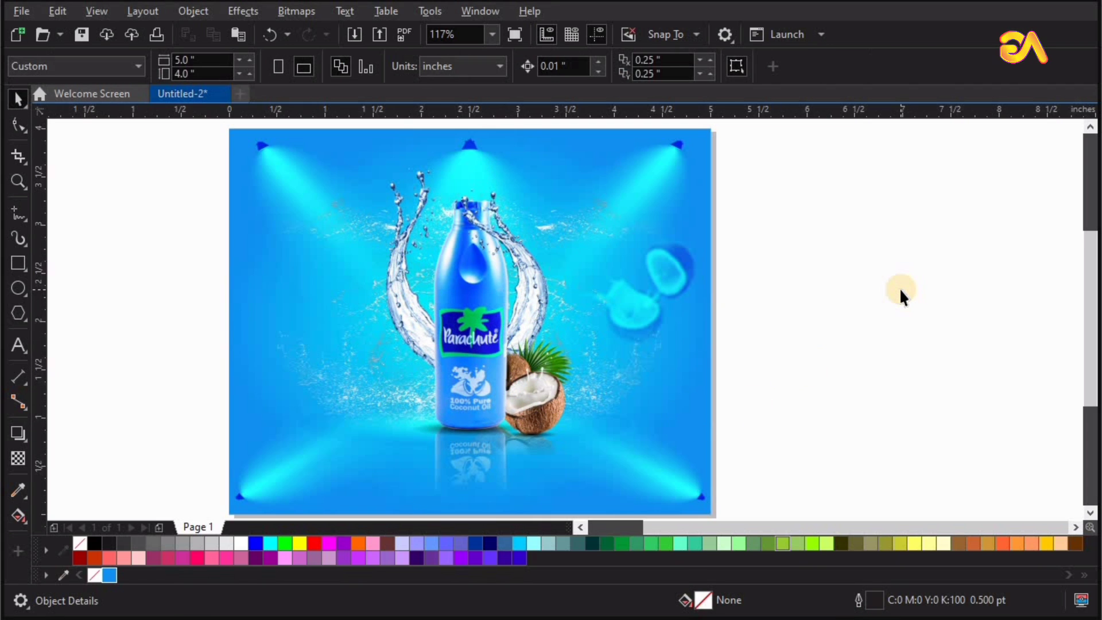
Step: Move the green palm leaf onto the page left of the bottle and rotate it to 270 degrees
key(F4)
click(901, 288)
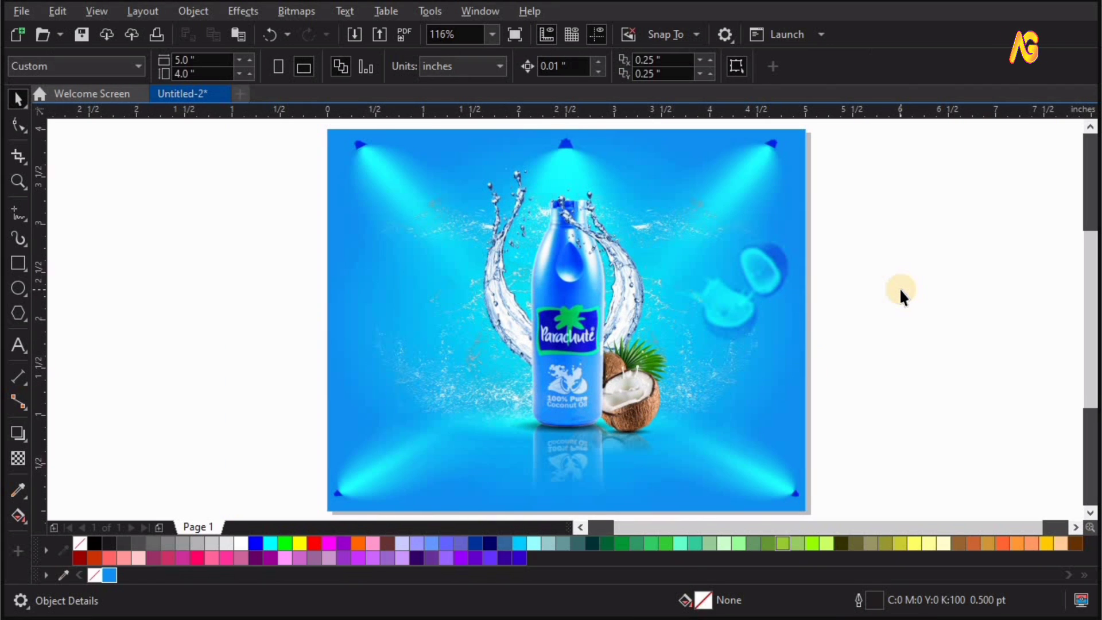
drag(899, 241, 362, 259)
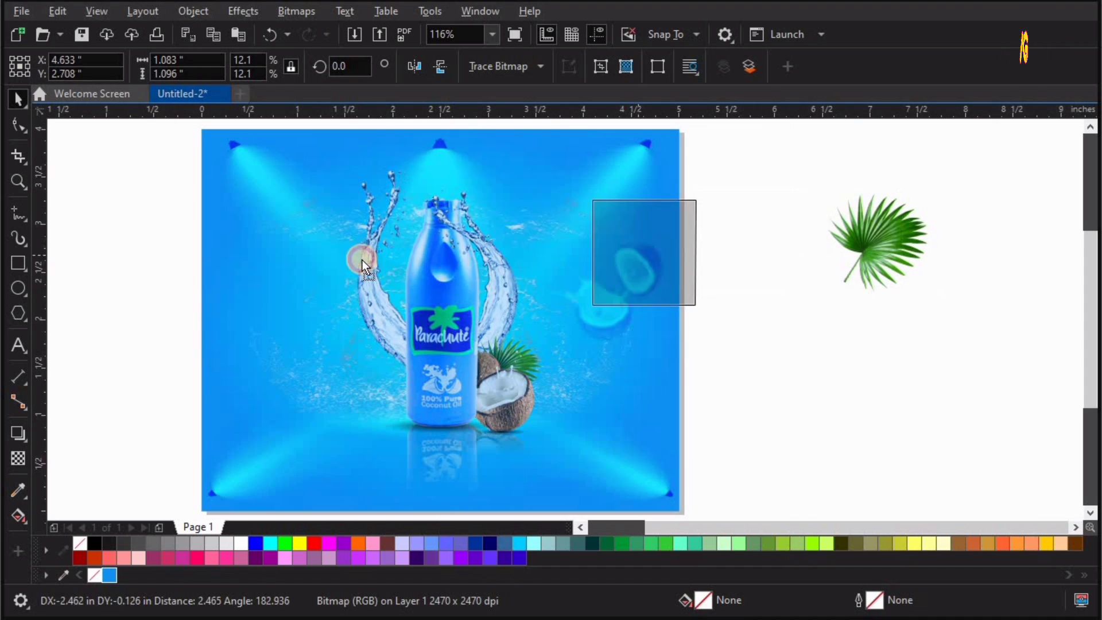
key(F2)
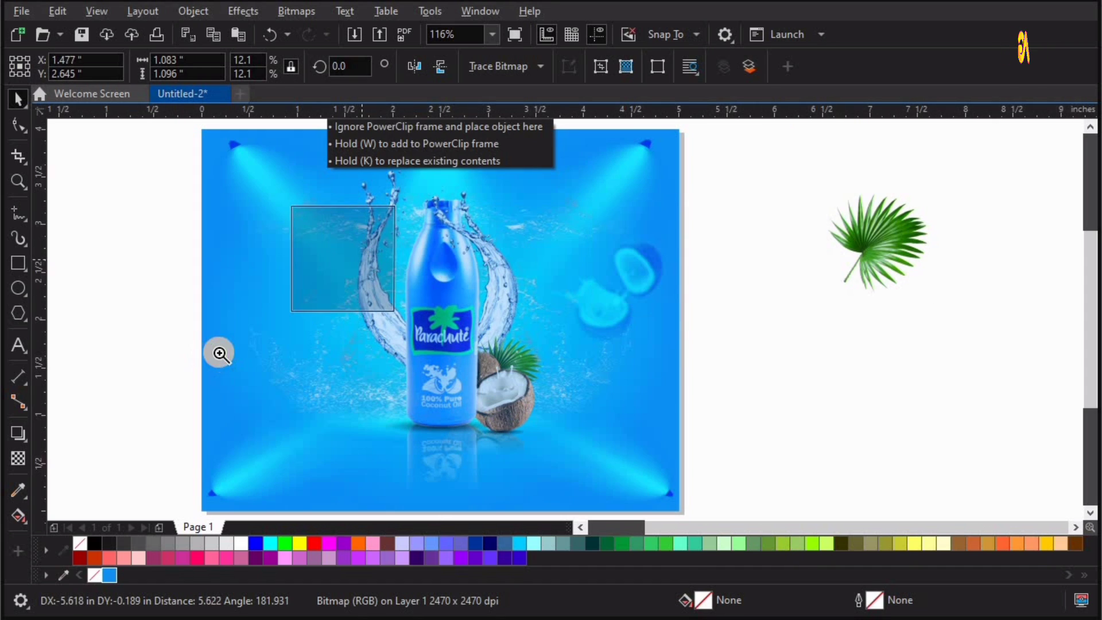
drag(208, 358, 577, 127)
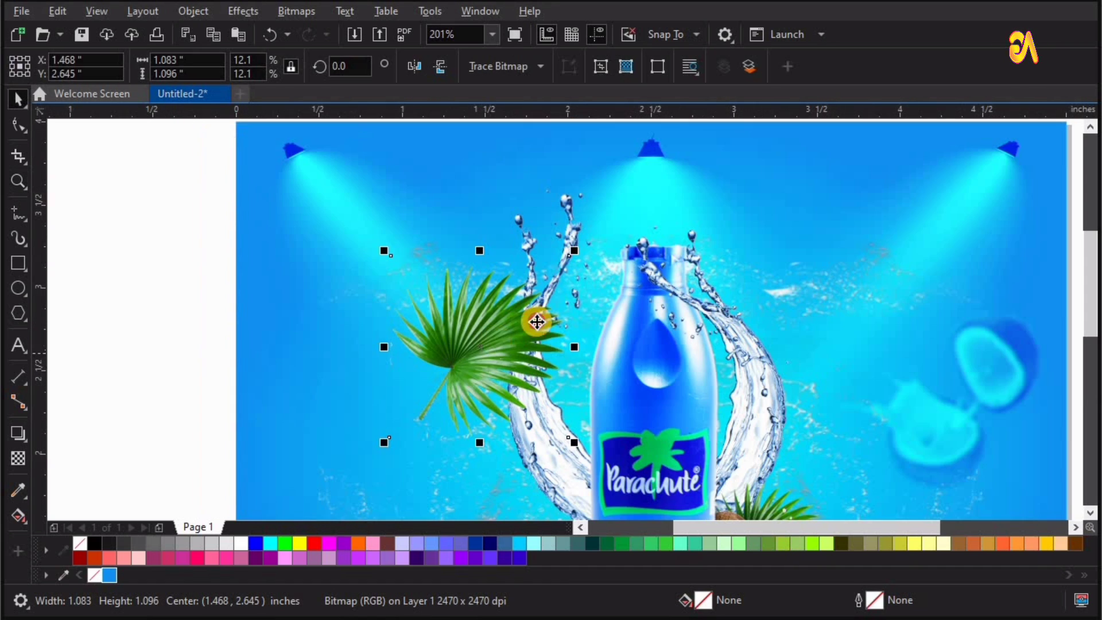
click(537, 320)
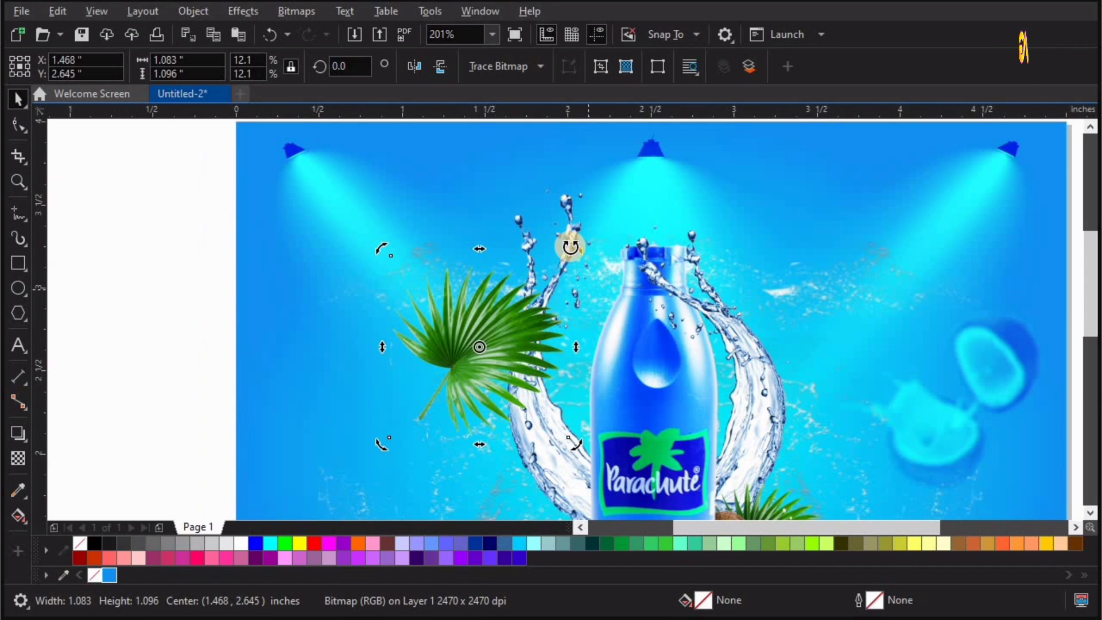
drag(570, 247, 539, 407)
Step: Scale the palm leaf down proportionally to about 0.59 by 0.59 inches and place it just left of the left splash
drag(578, 256, 559, 294)
drag(470, 335, 456, 338)
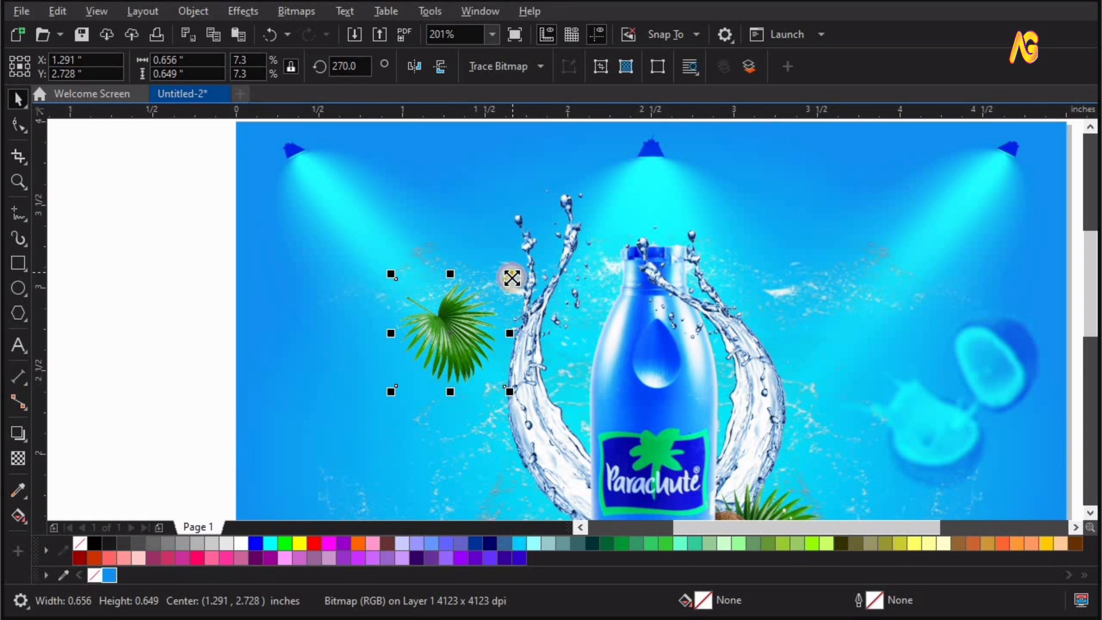
drag(512, 277, 506, 282)
drag(456, 333, 472, 336)
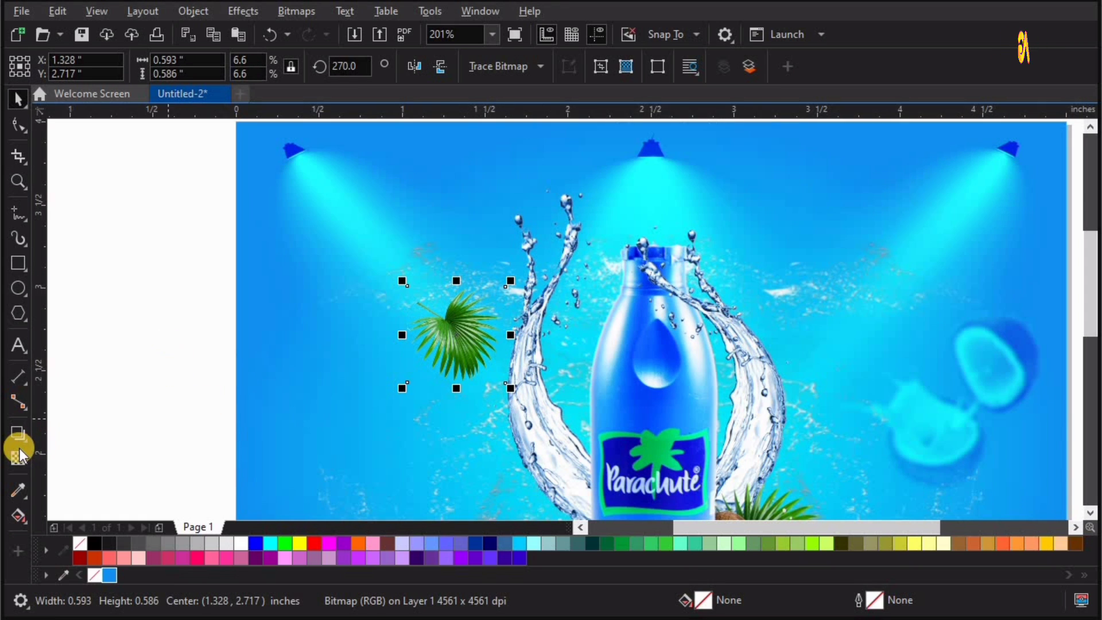
Step: Try the Overlay and Screen transparency merge modes on the palm leaf
click(209, 66)
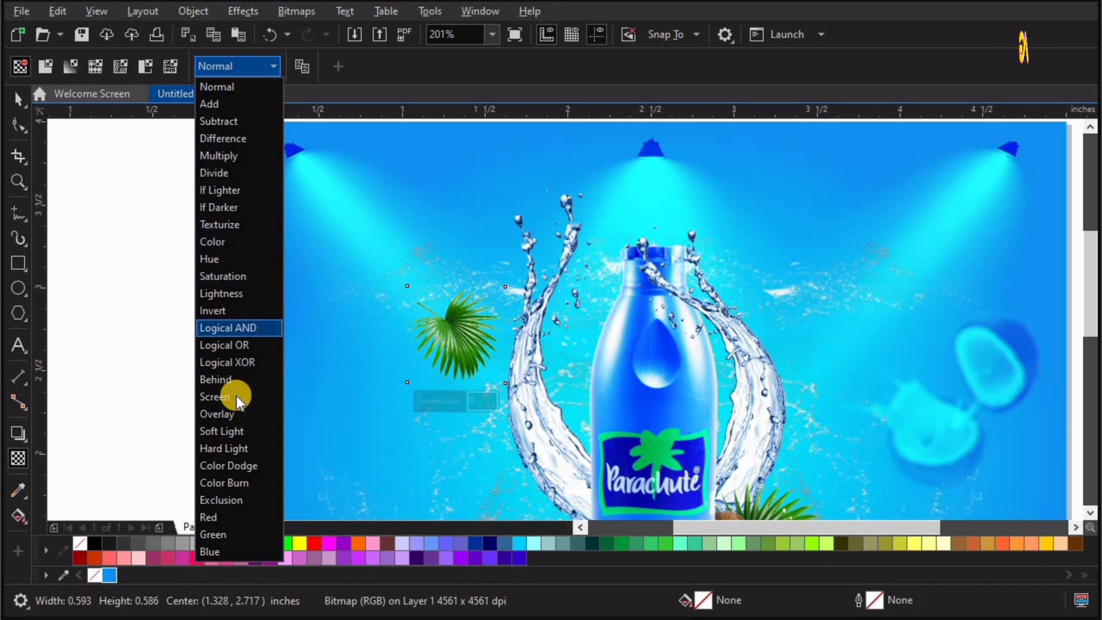
click(237, 412)
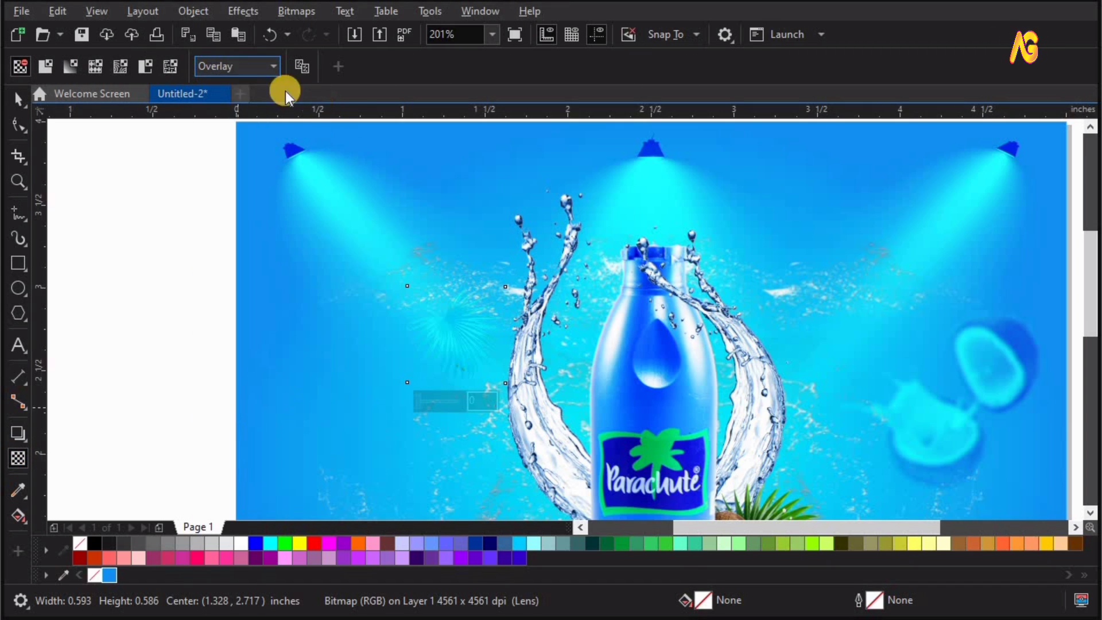
click(238, 66)
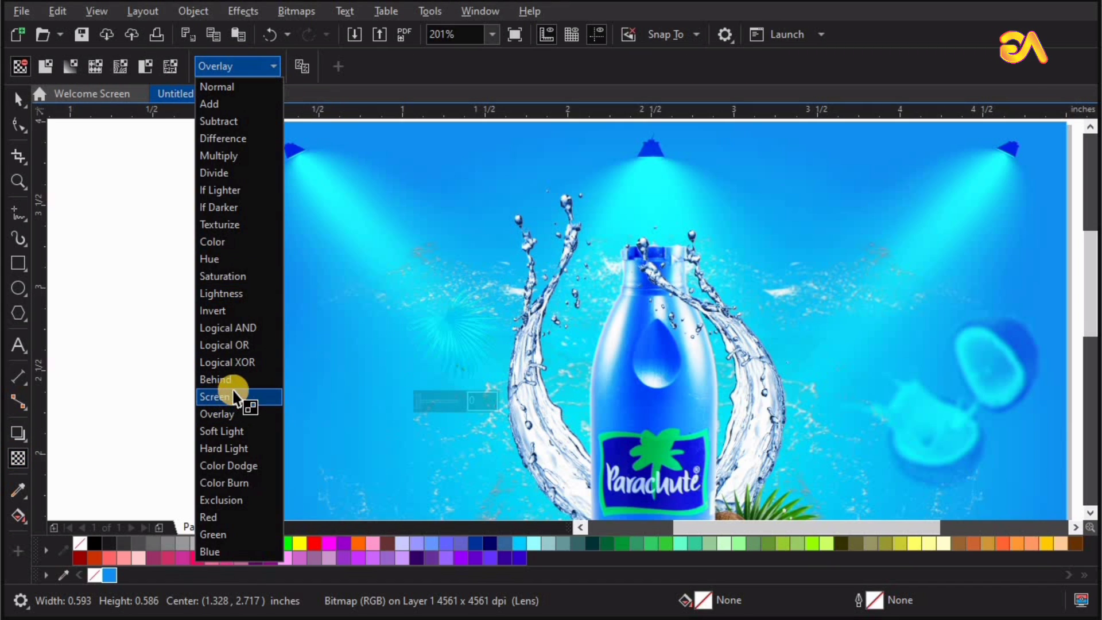
click(229, 390)
click(115, 233)
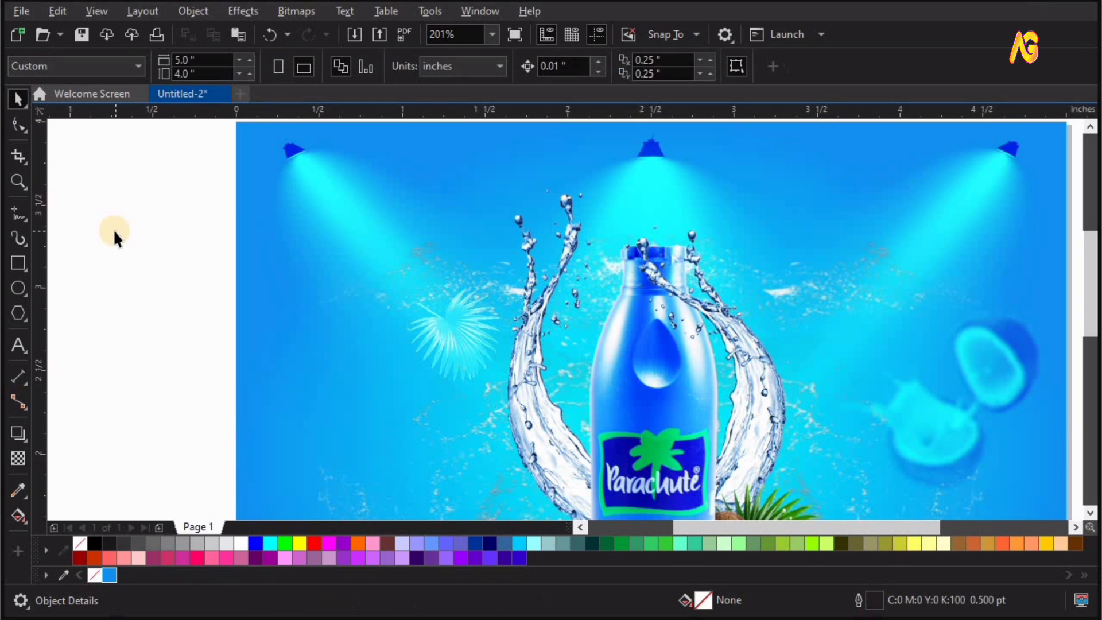
Step: Set the palm leaf's transparency merge mode to Multiply
key(shift+F4)
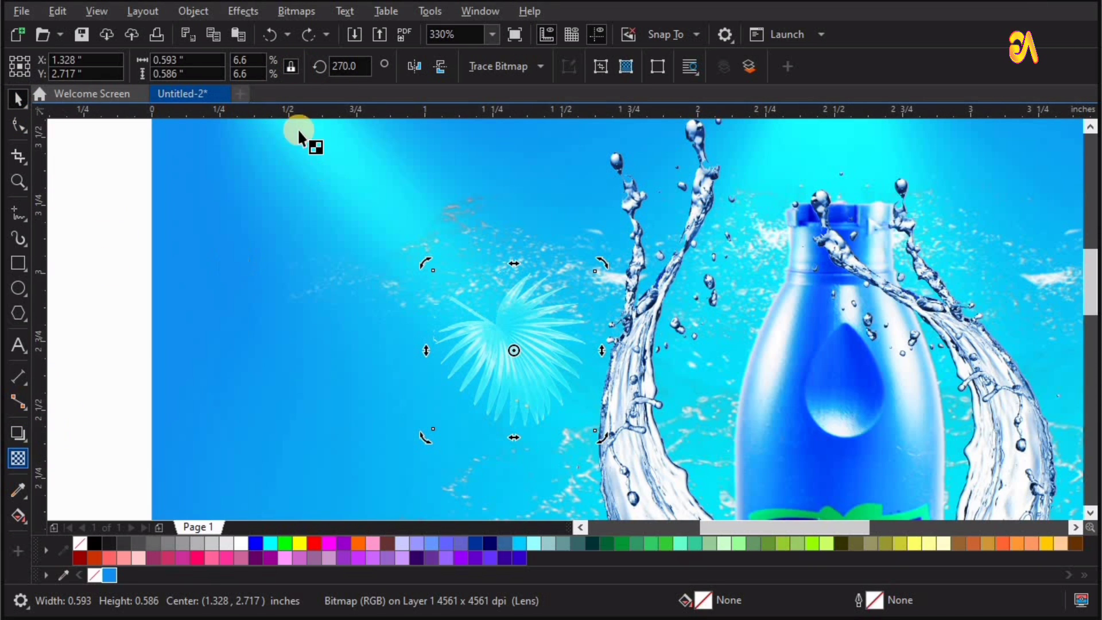
click(232, 59)
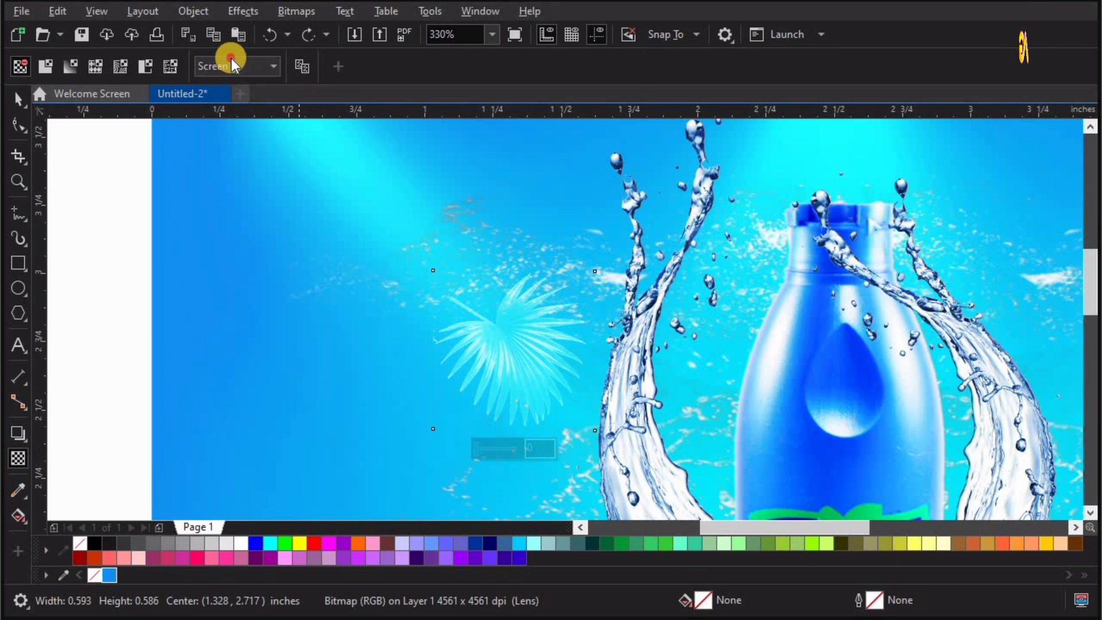
click(229, 154)
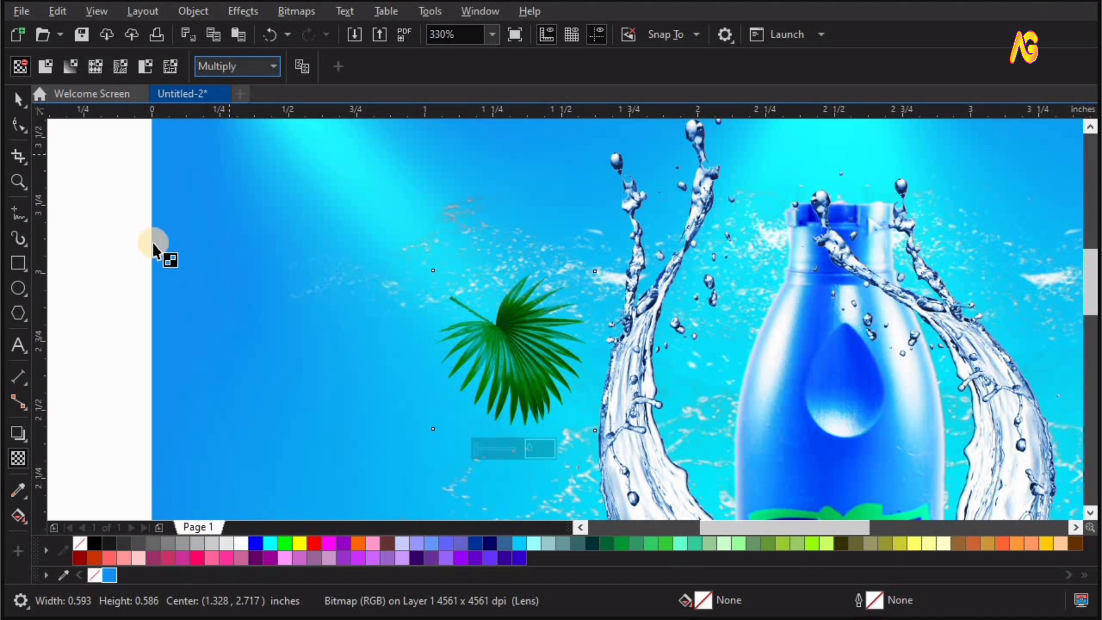
click(110, 198)
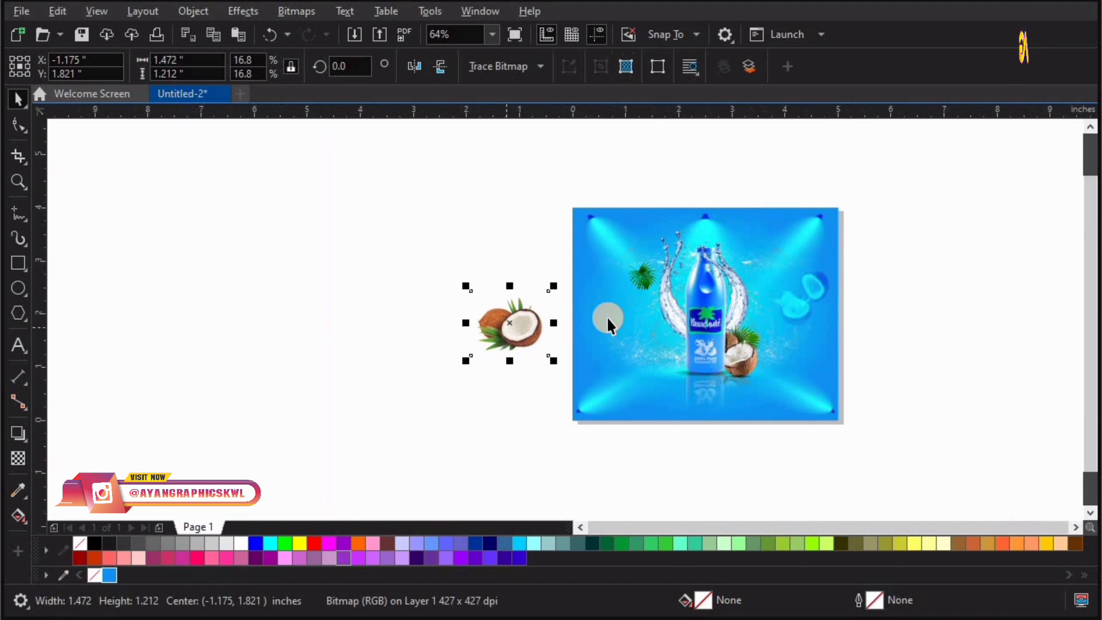
Step: Mirror the leafy coconut image beside the page horizontally, discarding the trial rotation
key(z)
drag(413, 264, 560, 367)
click(421, 261)
drag(475, 197, 308, 291)
key(ctrl+z)
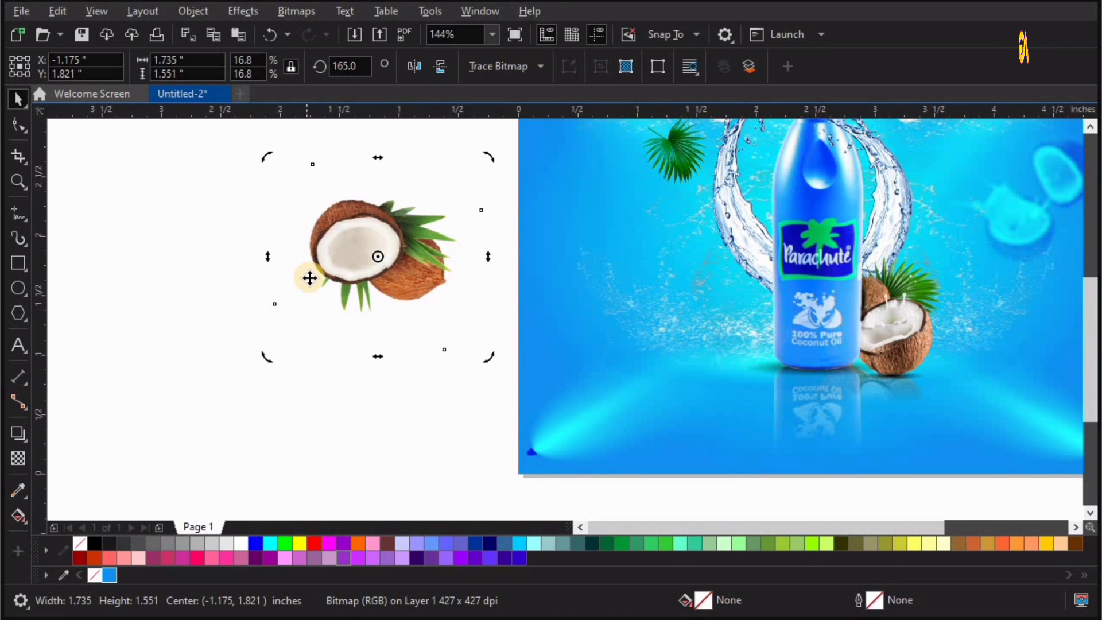
click(413, 70)
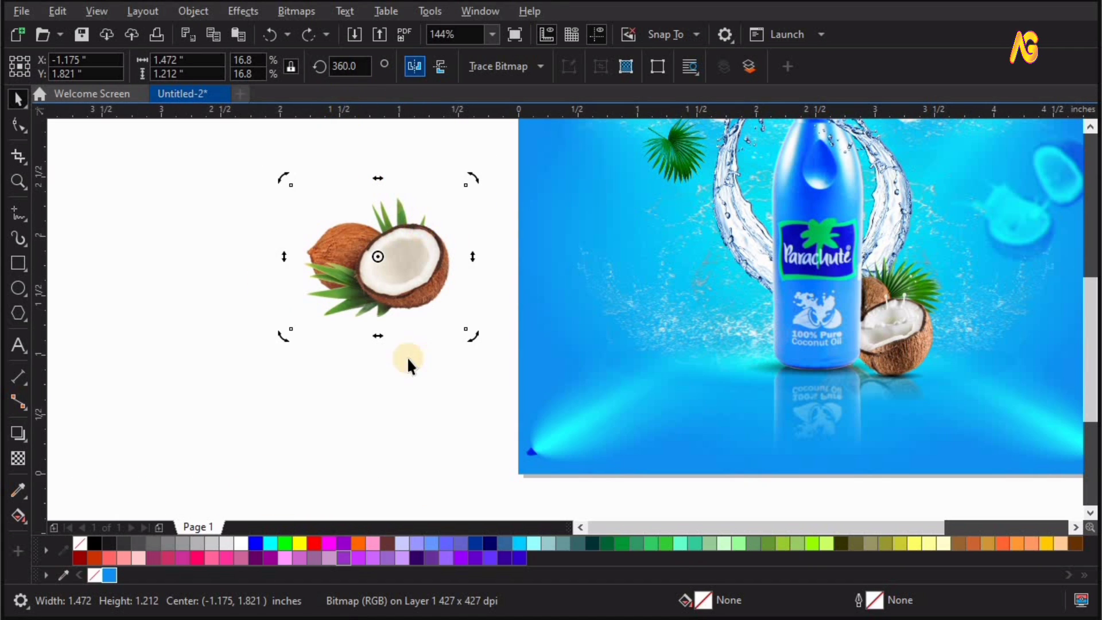
Step: Scale the mirrored coconut image down to about 1.026 by 0.845 inches and place it across the page's lower left edge
drag(466, 323, 661, 285)
key(F2)
drag(723, 254, 408, 494)
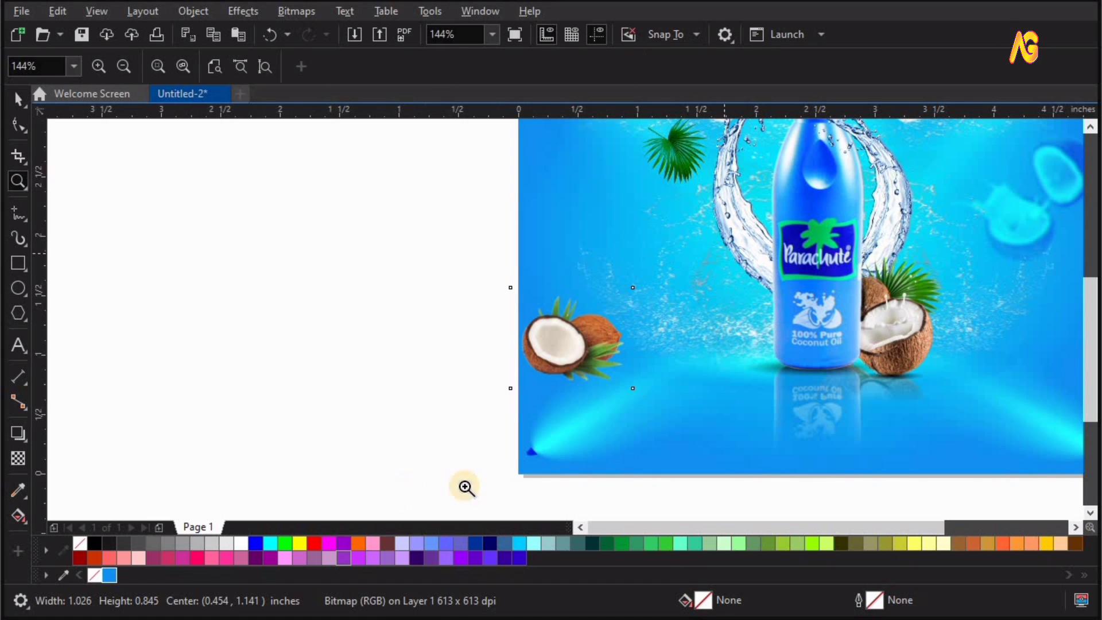
drag(555, 317, 526, 322)
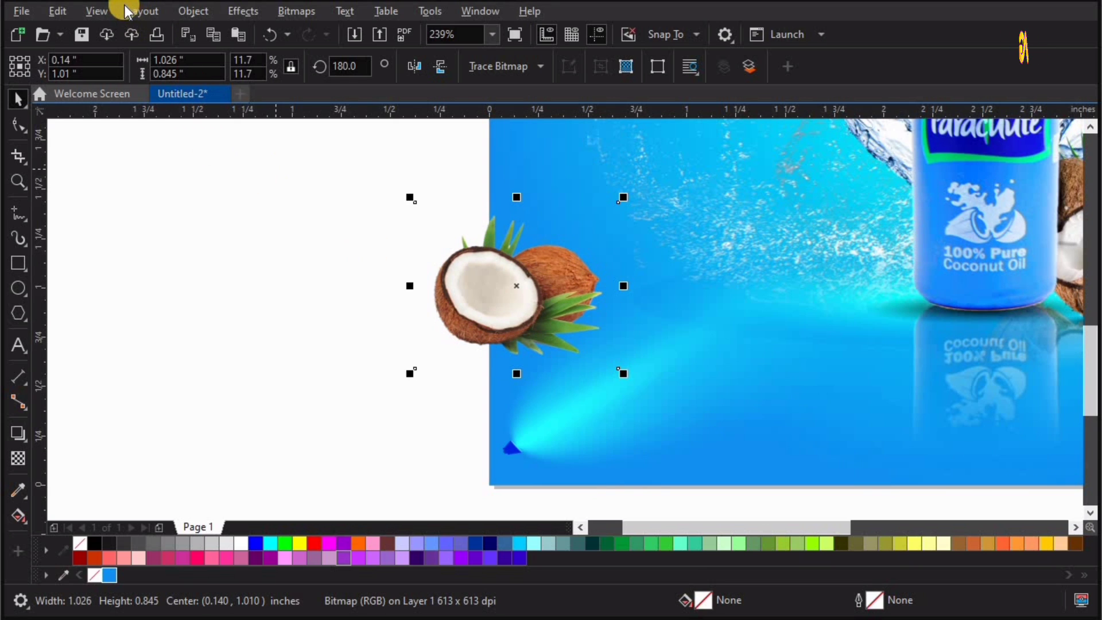
Step: Copy the coconut image at the page's left edge to the clipboard
click(60, 13)
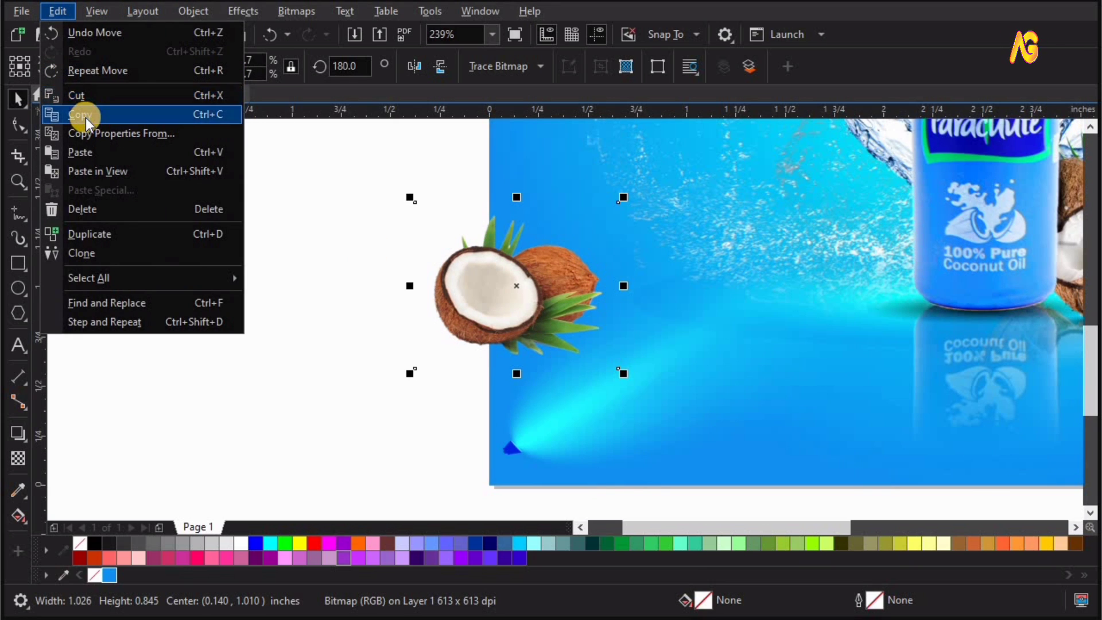
click(85, 119)
click(354, 294)
click(463, 314)
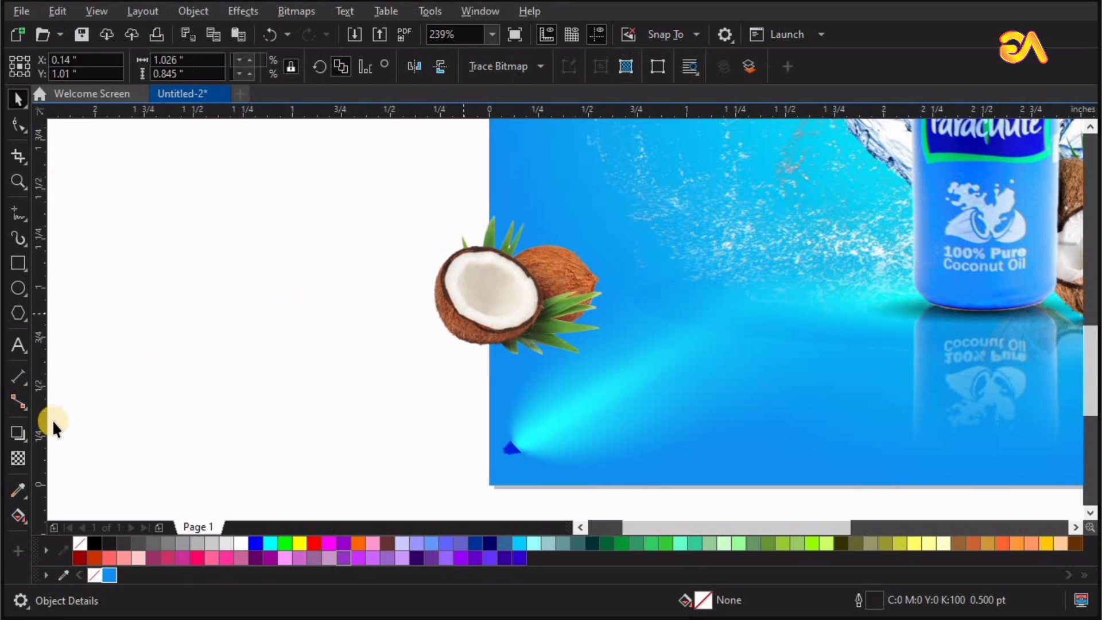
Step: Apply a Gaussian blur with a 4.1-pixel radius to the coconut image at the page's left edge
click(297, 12)
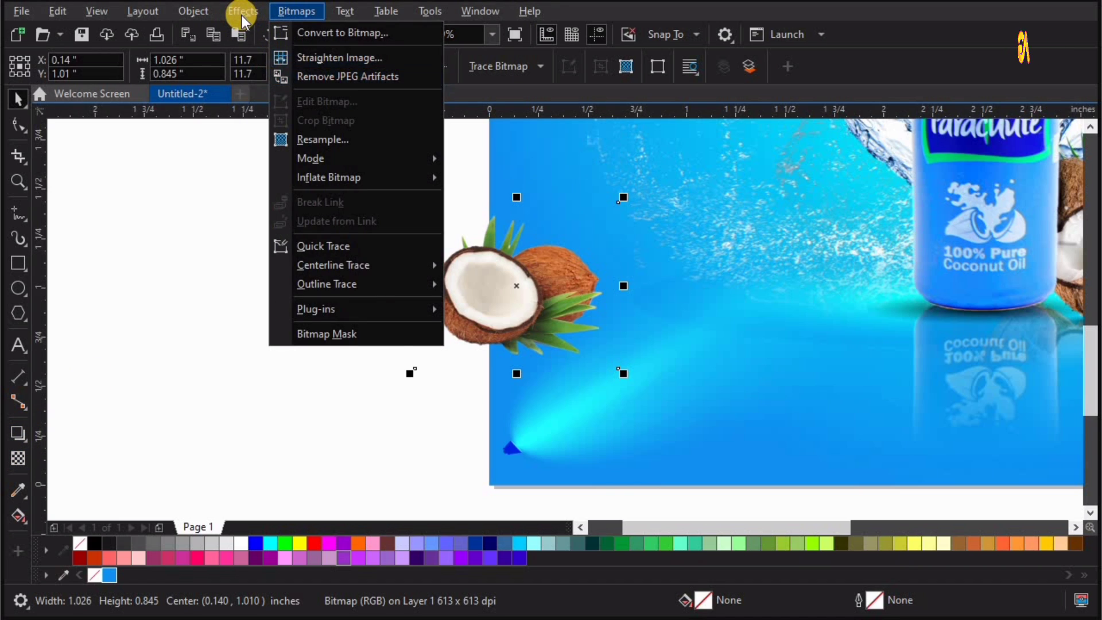
mouse_move(242, 14)
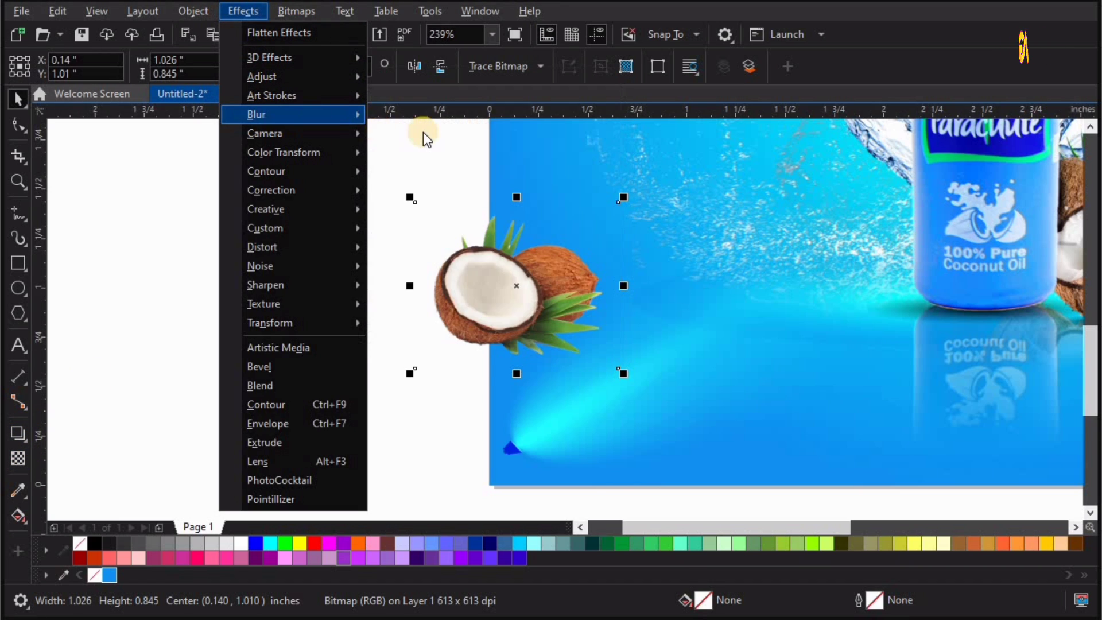
mouse_move(321, 115)
click(421, 154)
drag(517, 246, 247, 105)
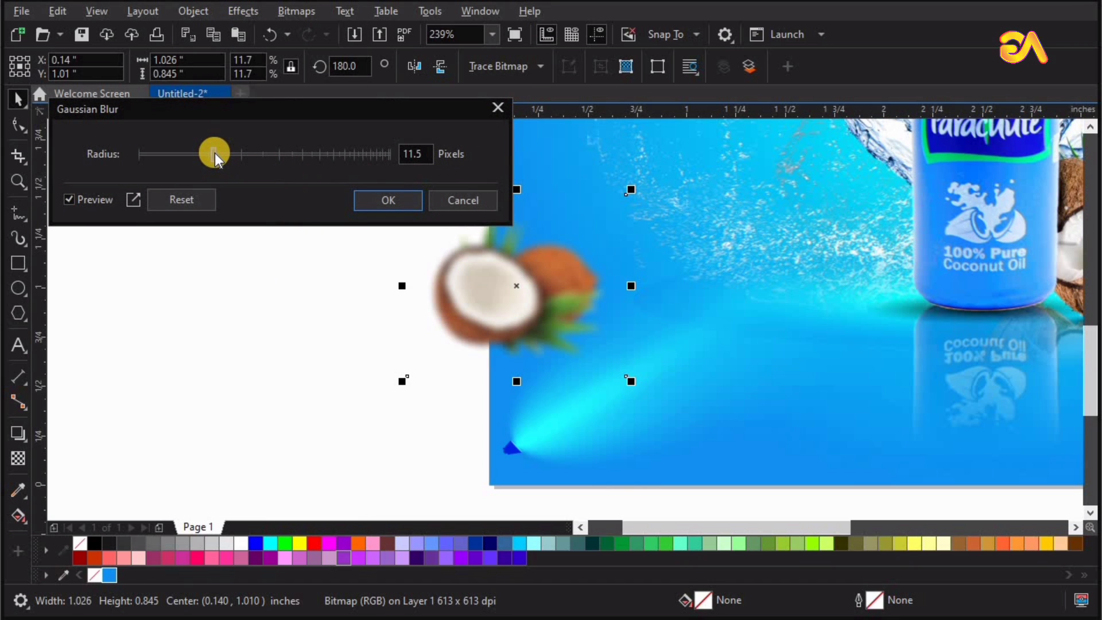
drag(215, 152, 177, 153)
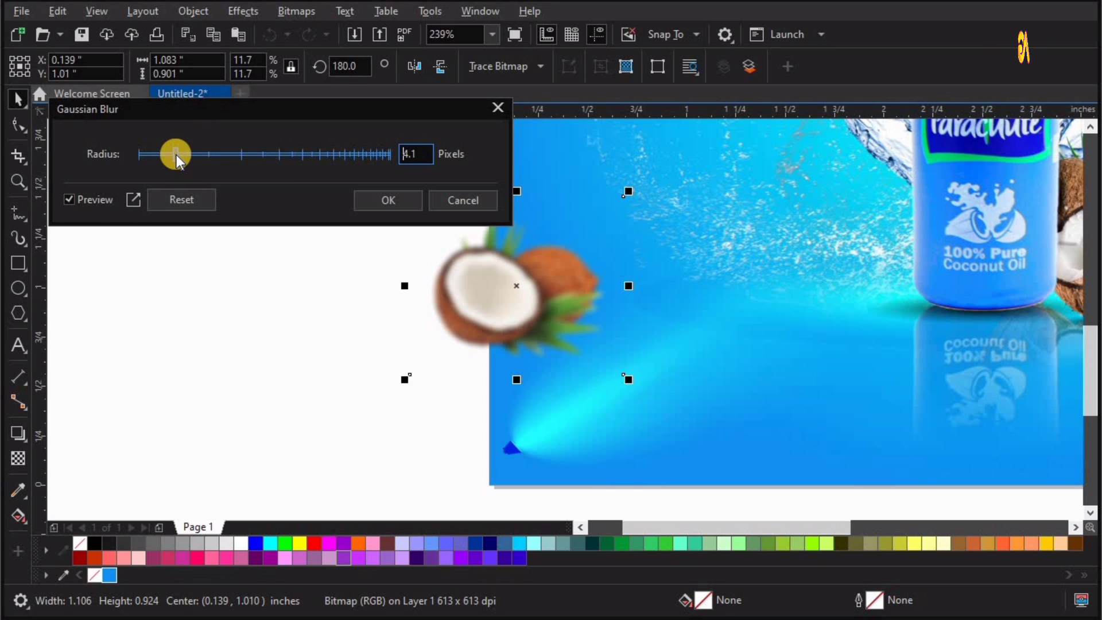
click(387, 198)
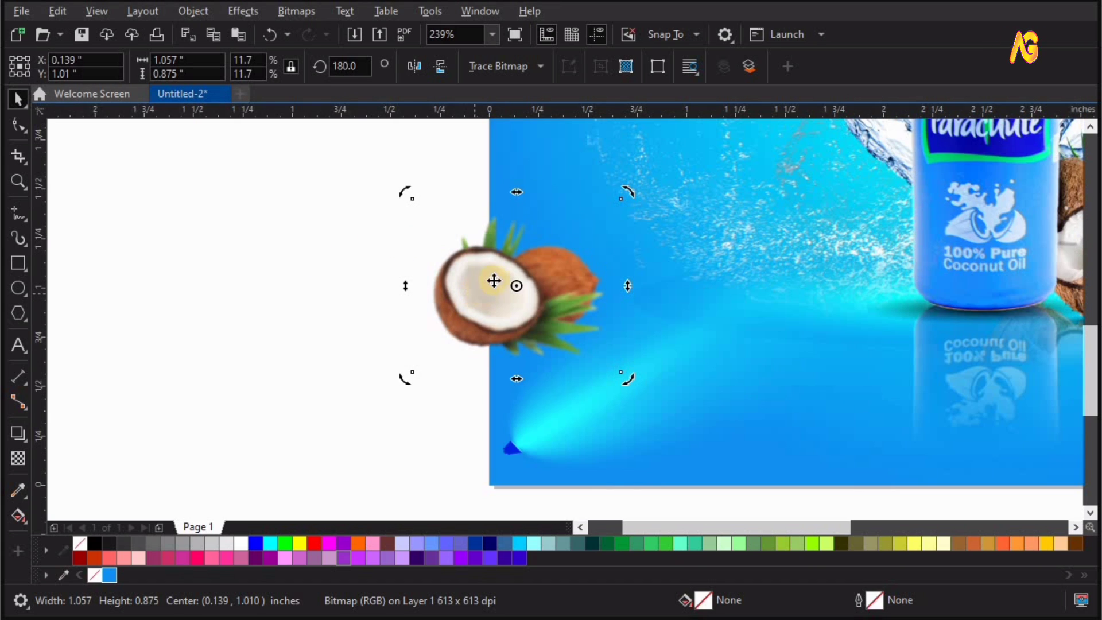
Step: Place the blurred coconut inside the background PowerClip and paste the sharp copy over it, discarding the trial move
click(528, 170)
click(532, 170)
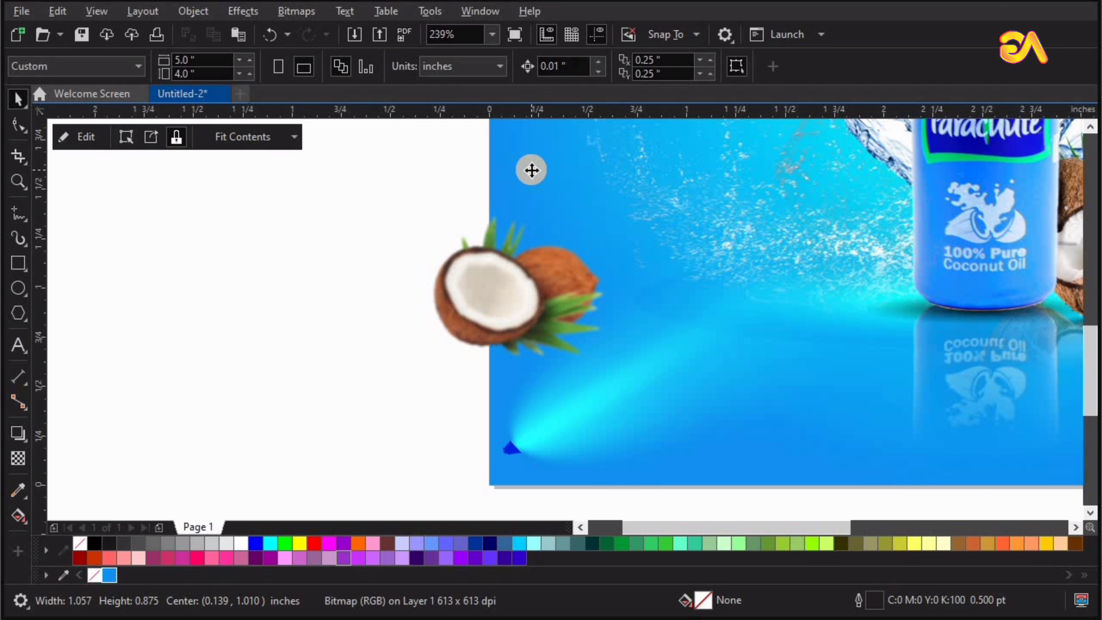
right_click(147, 204)
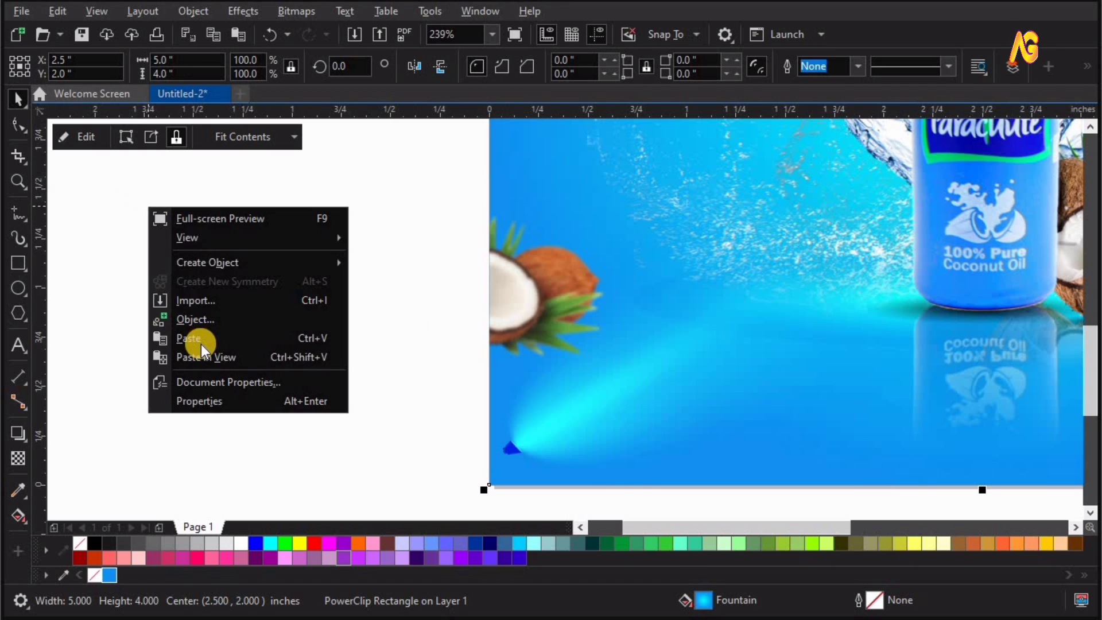
click(198, 340)
drag(414, 327, 288, 265)
key(ctrl+z)
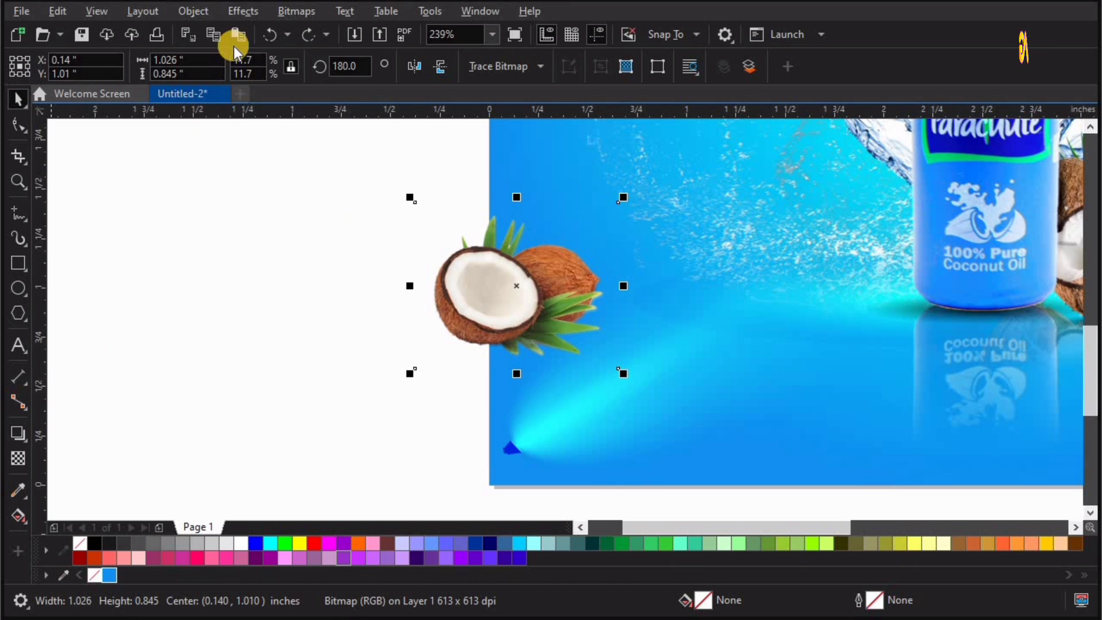
Step: Apply a Gaussian blur with a 13.9-pixel radius to the pasted coconut copy
click(247, 12)
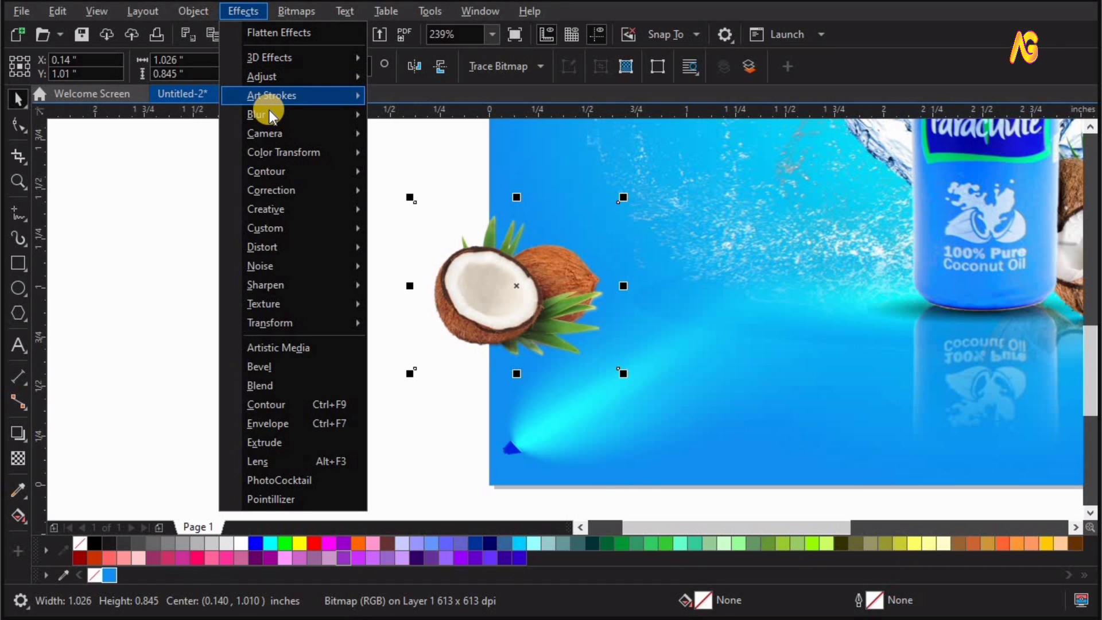
mouse_move(269, 113)
click(474, 150)
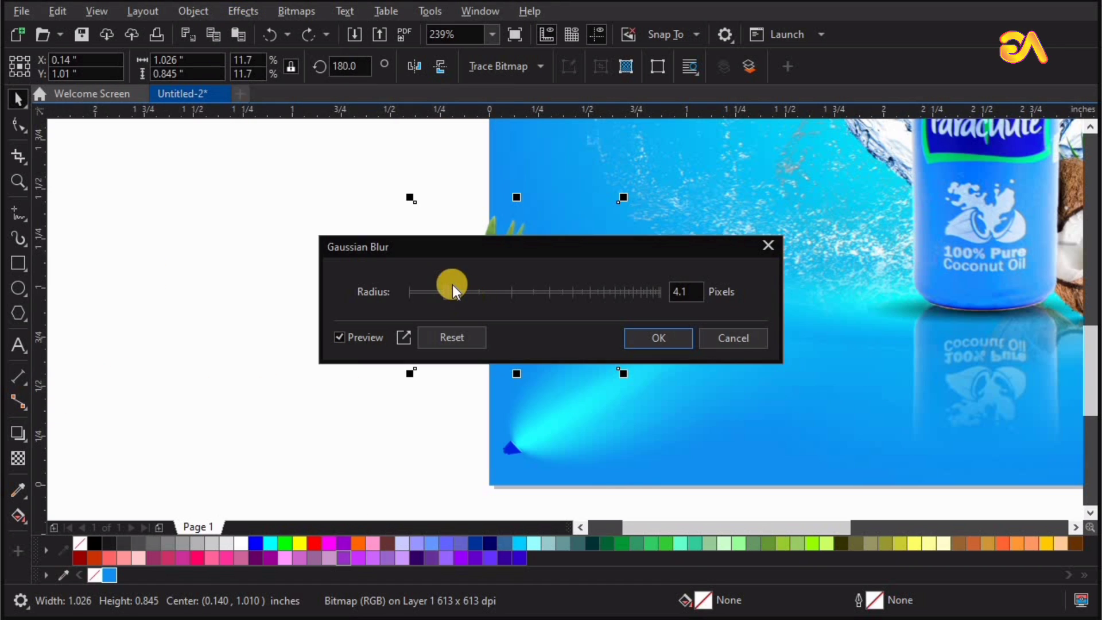
drag(446, 285, 510, 291)
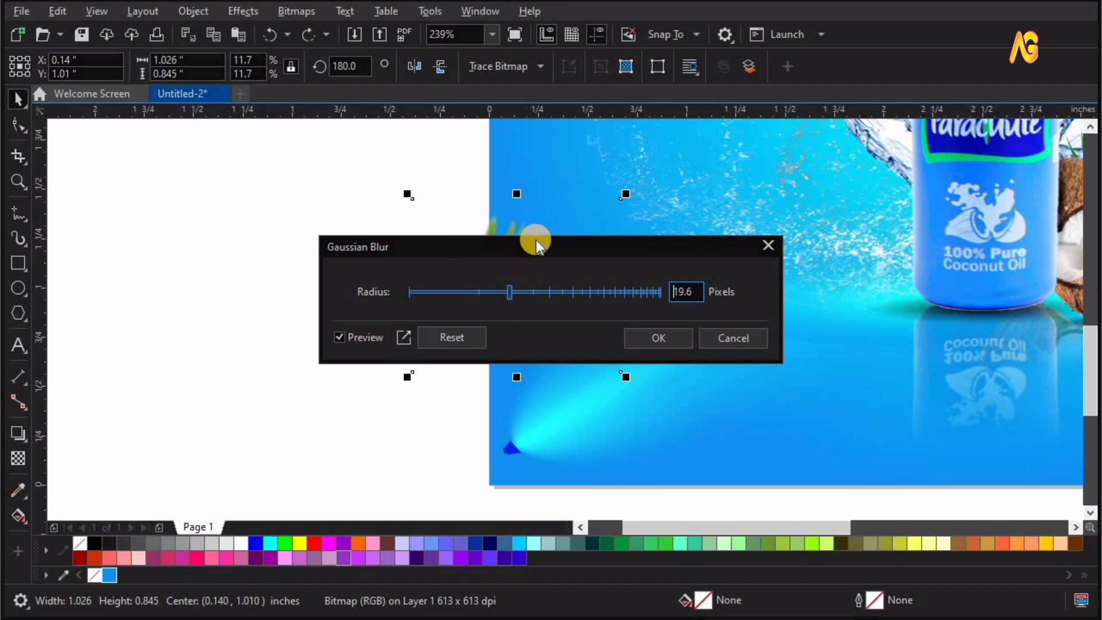
drag(501, 250, 278, 127)
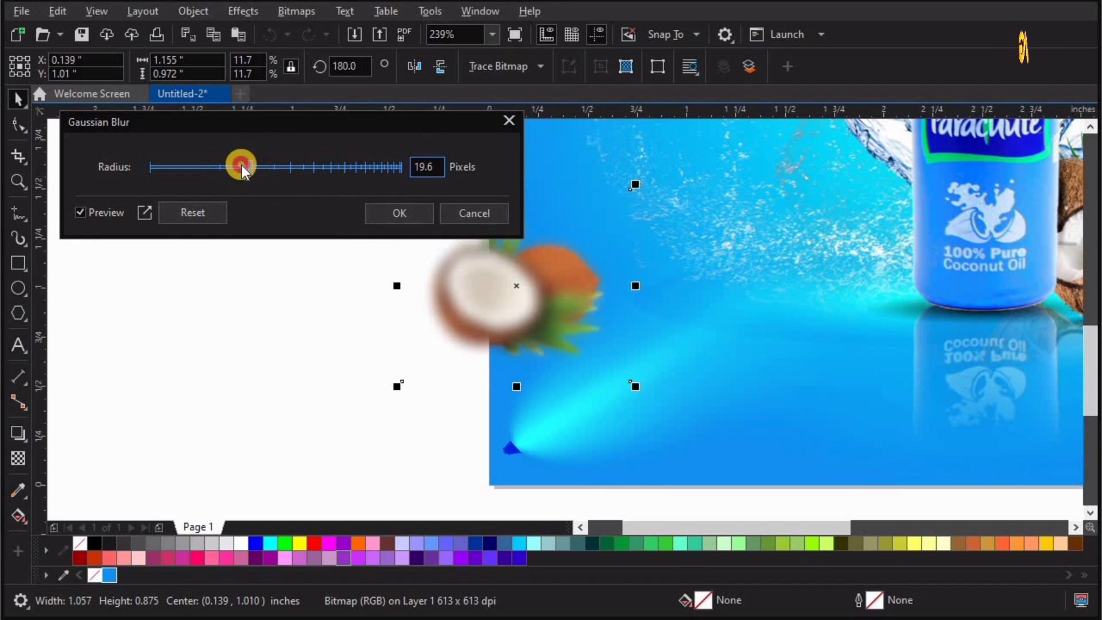
drag(236, 167, 235, 167)
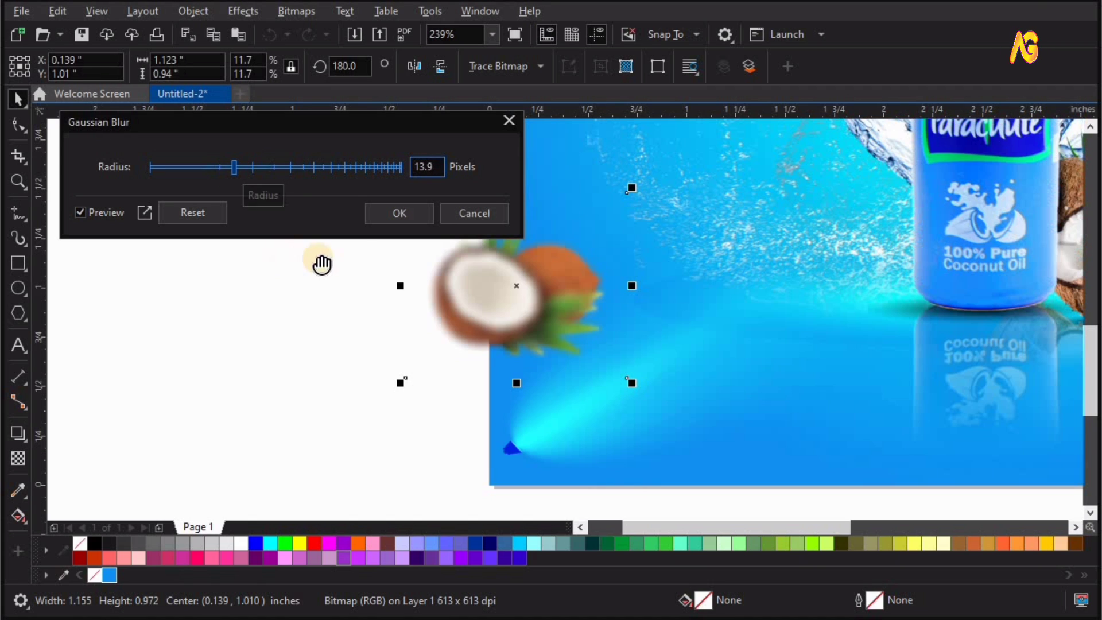
click(387, 220)
Step: Set the transparency merge mode of the strongly blurred coconut copy to Screen
click(18, 458)
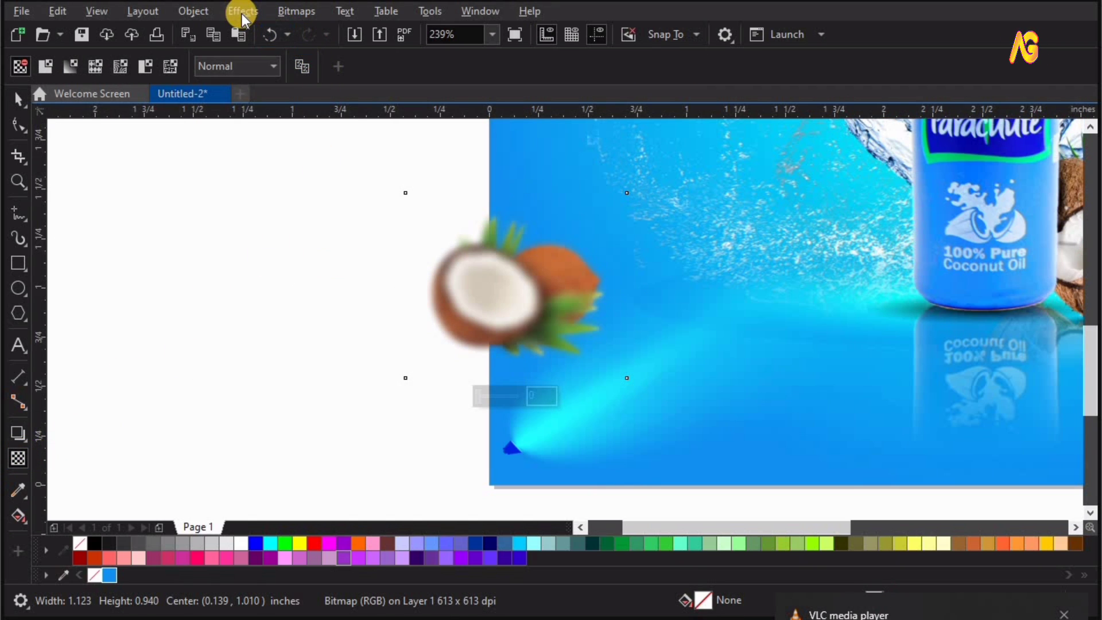
click(234, 66)
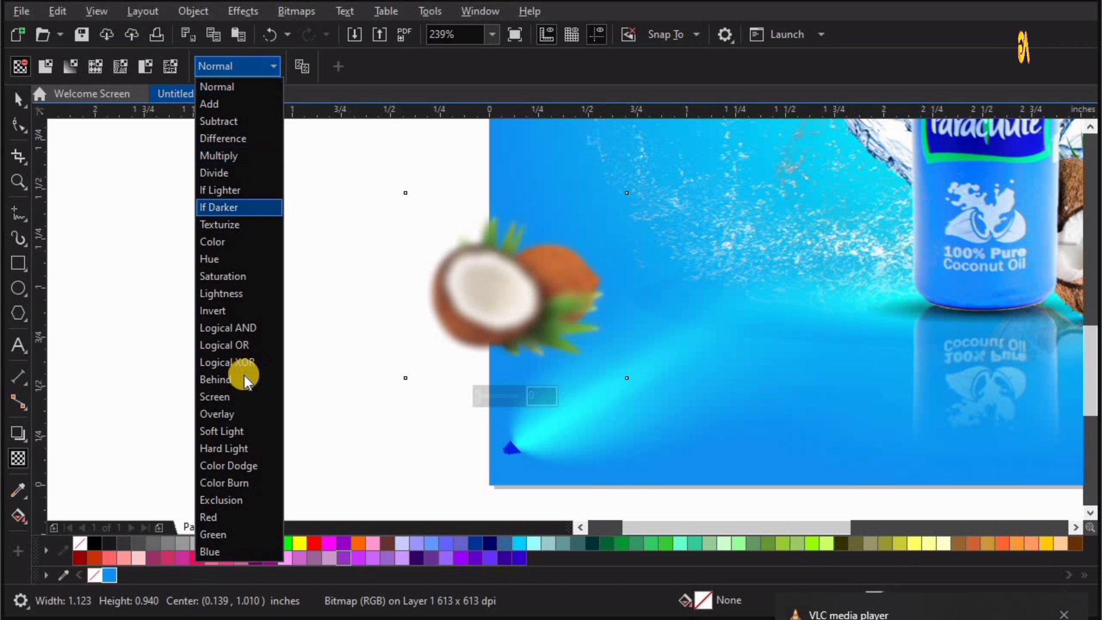
click(239, 395)
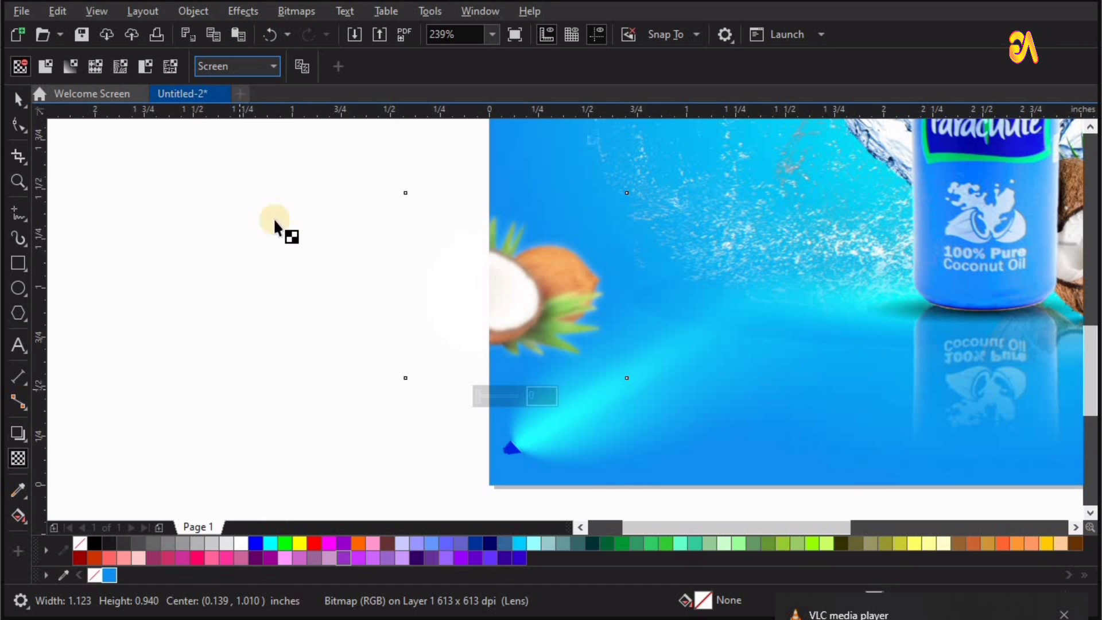
click(21, 97)
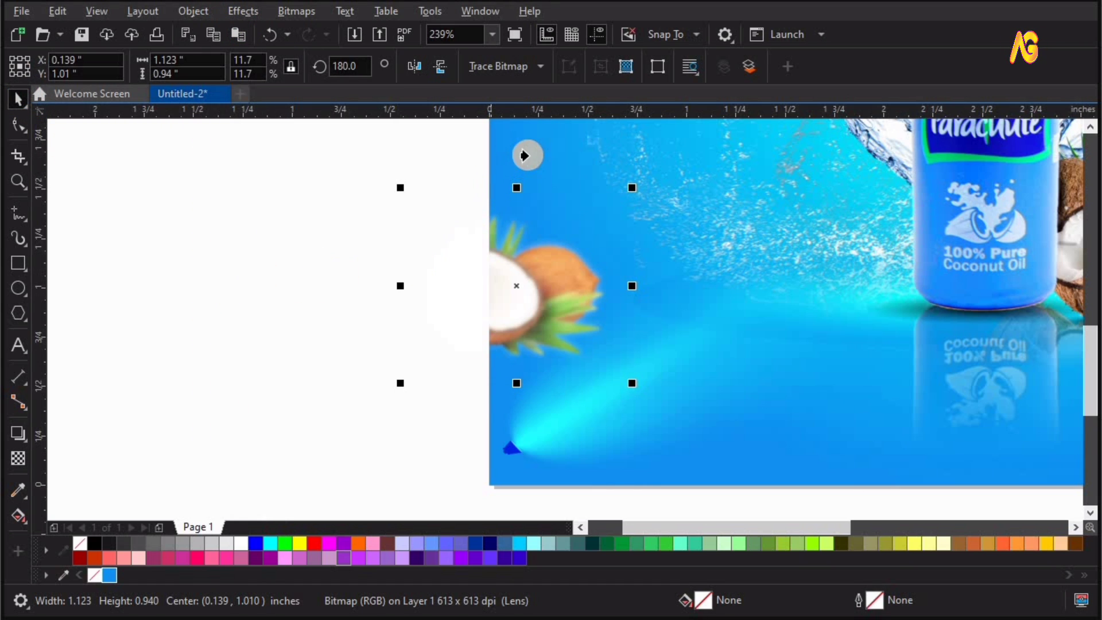
Step: Move the Screen-mode coconut copy into the background PowerClip, send it behind the first coconut and finish editing the contents
key(ctrl+x)
double_click(516, 244)
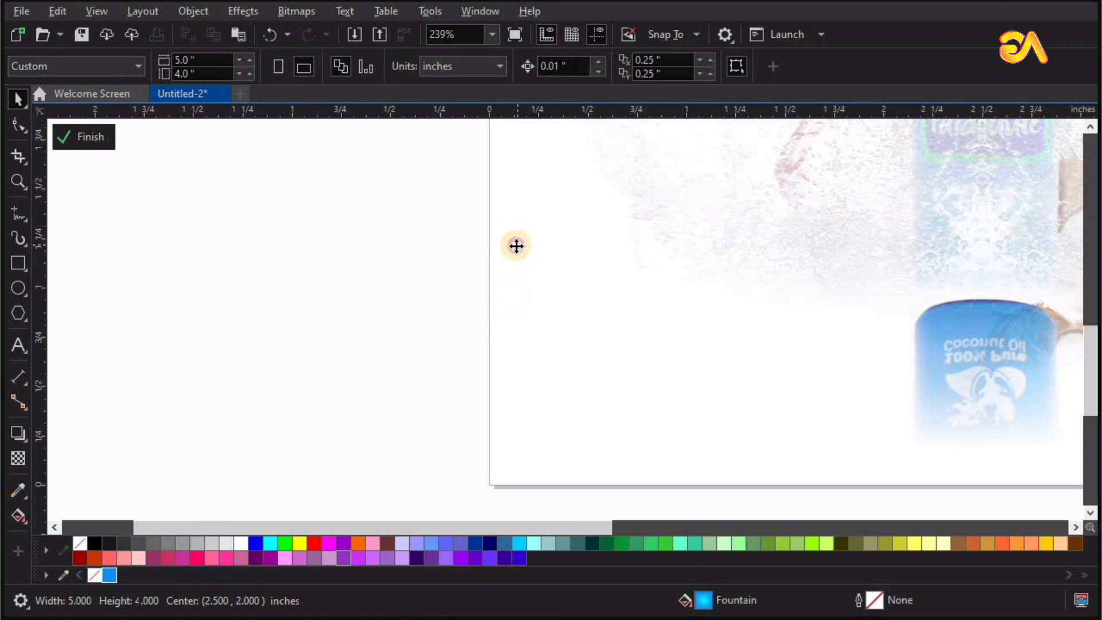
key(ctrl+v)
shift+click(512, 158)
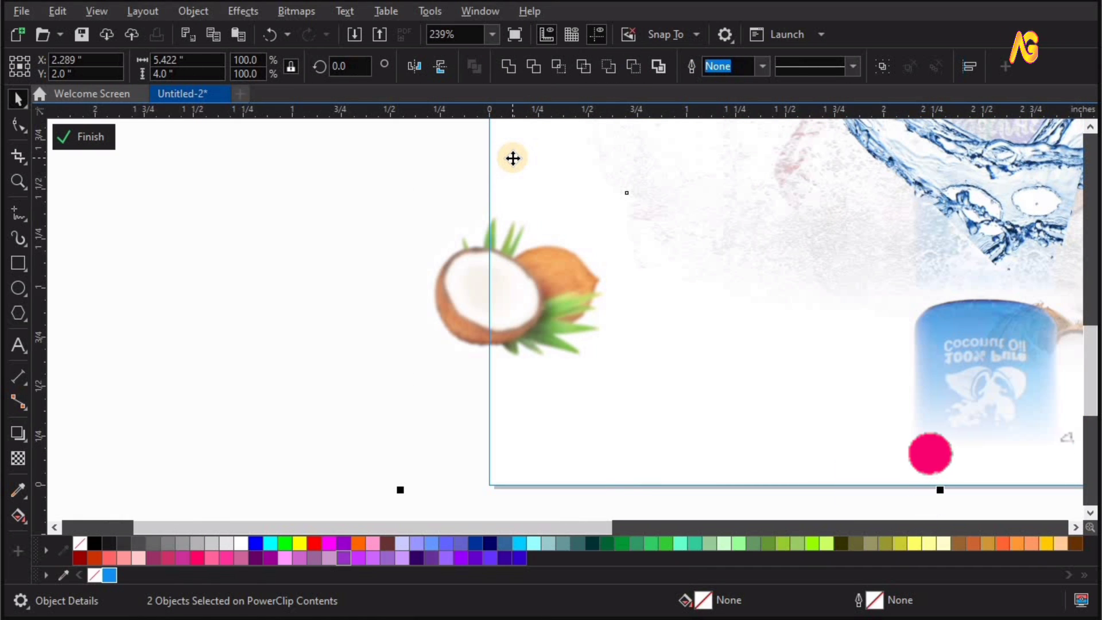
key(shift+Page_Down)
click(90, 132)
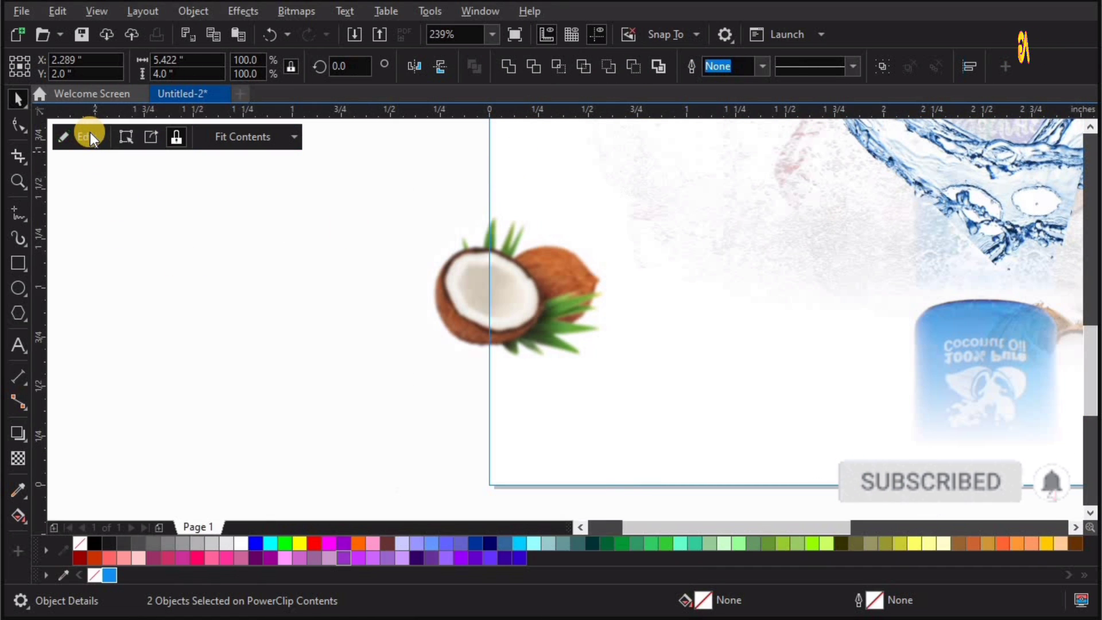
double_click(581, 310)
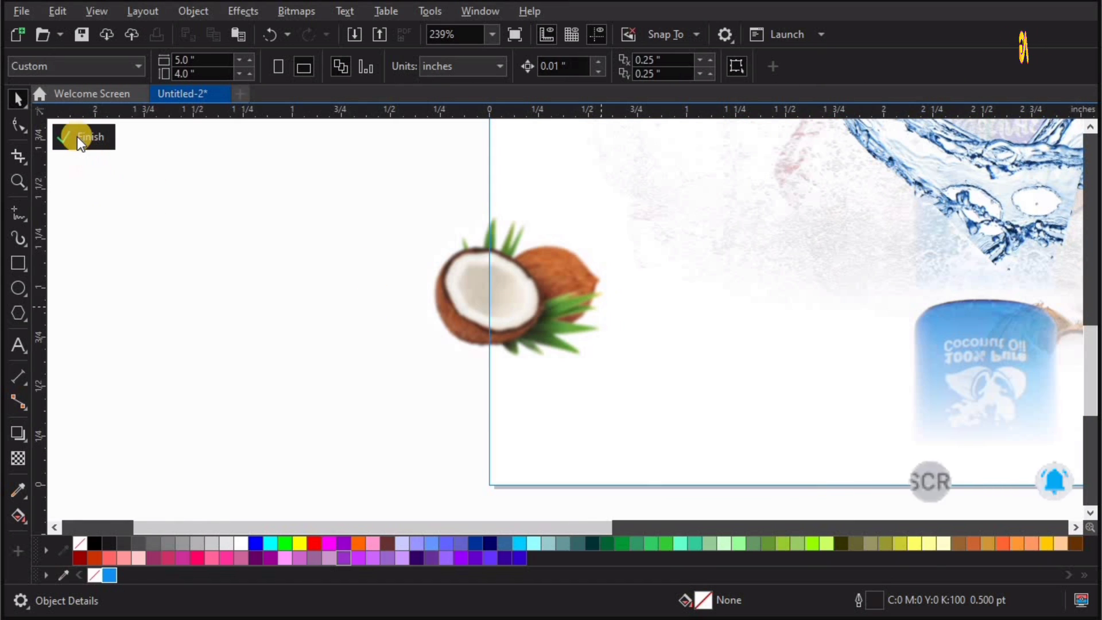
click(77, 136)
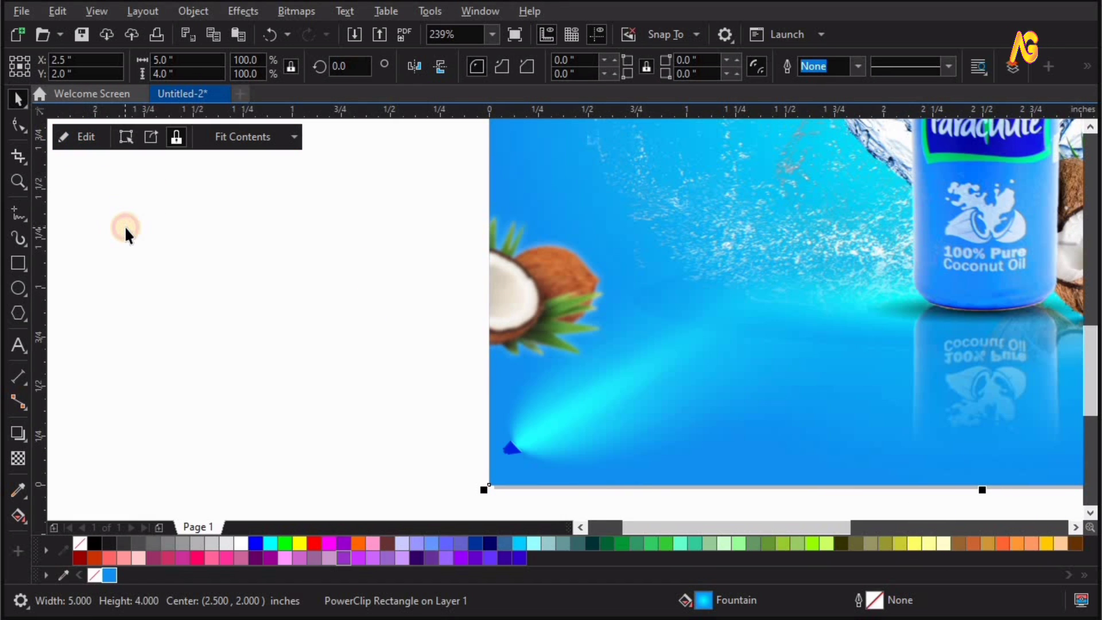
Step: Shift the front coconut inside the PowerClip slightly left to about X 0.117 inches and finish editing the contents
click(126, 227)
click(496, 295)
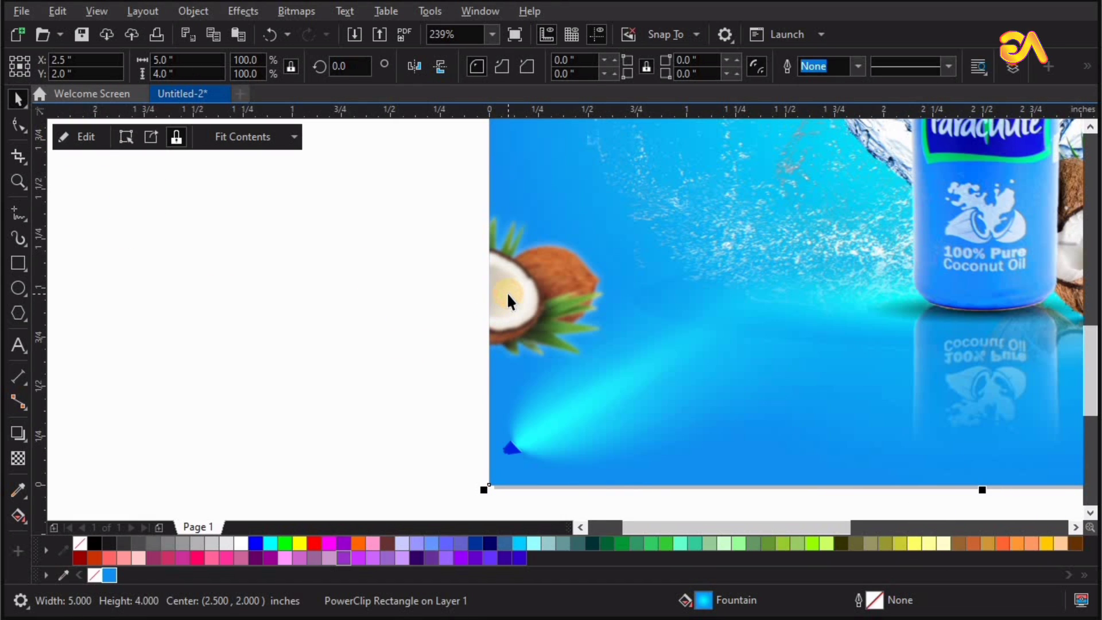
double_click(508, 292)
click(511, 289)
drag(511, 288, 507, 289)
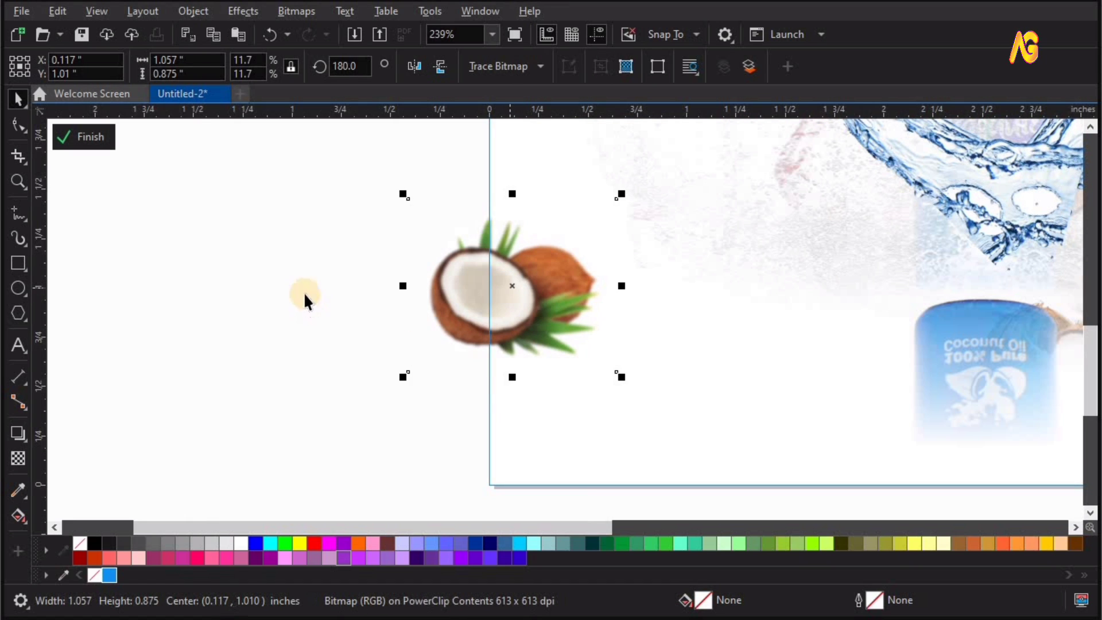
ctrl+click(305, 294)
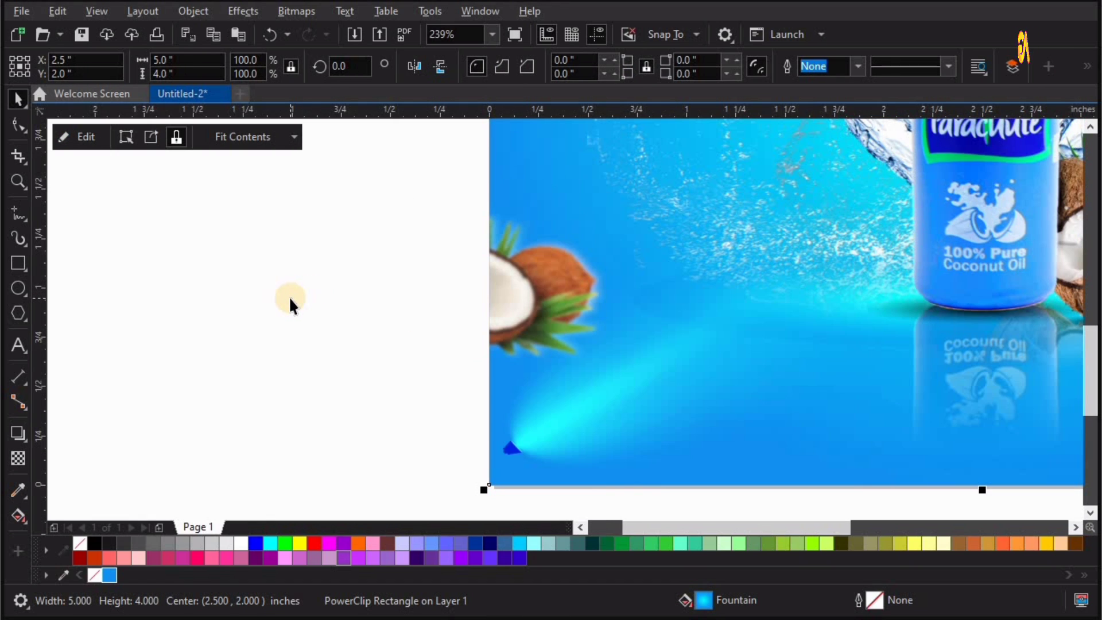
key(F4)
click(884, 285)
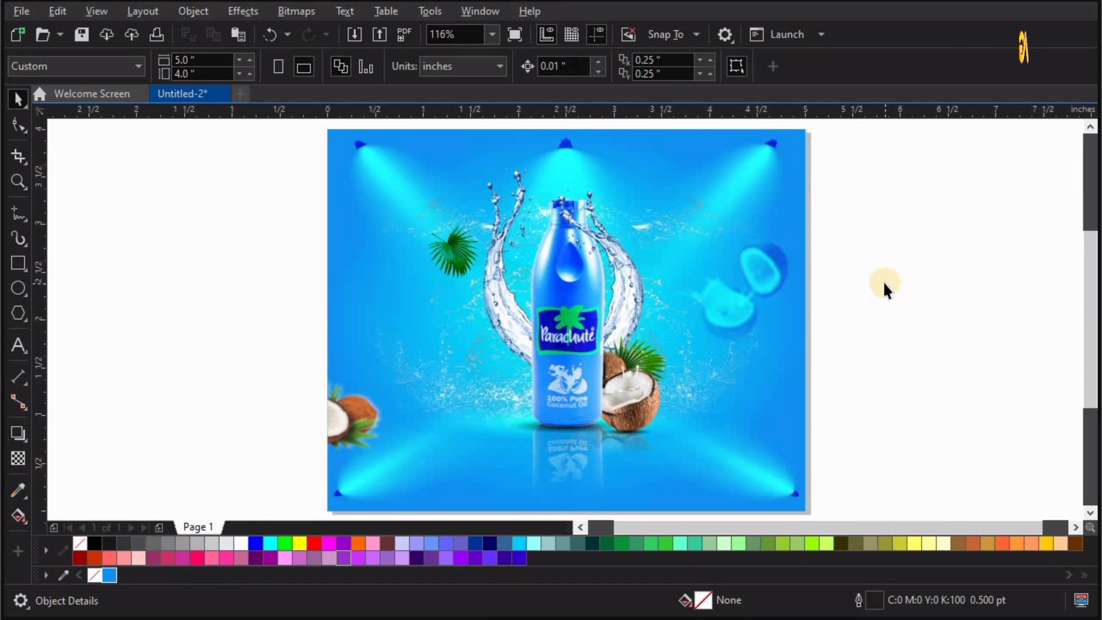